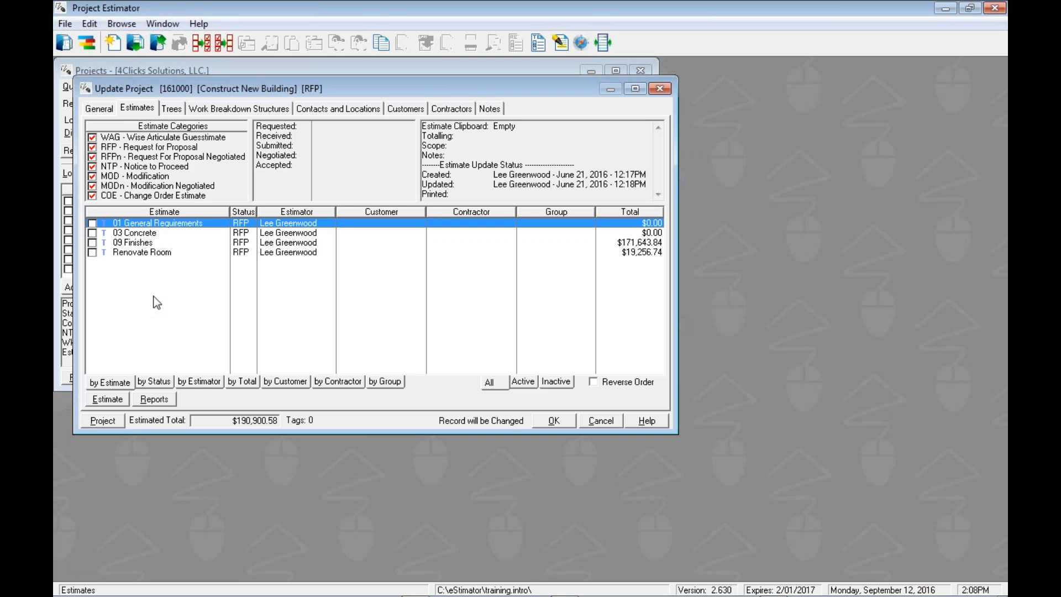
# - Save and close the Construct New Building project and open project 080089, Renovate Bathrooms
pyautogui.click(542, 422)
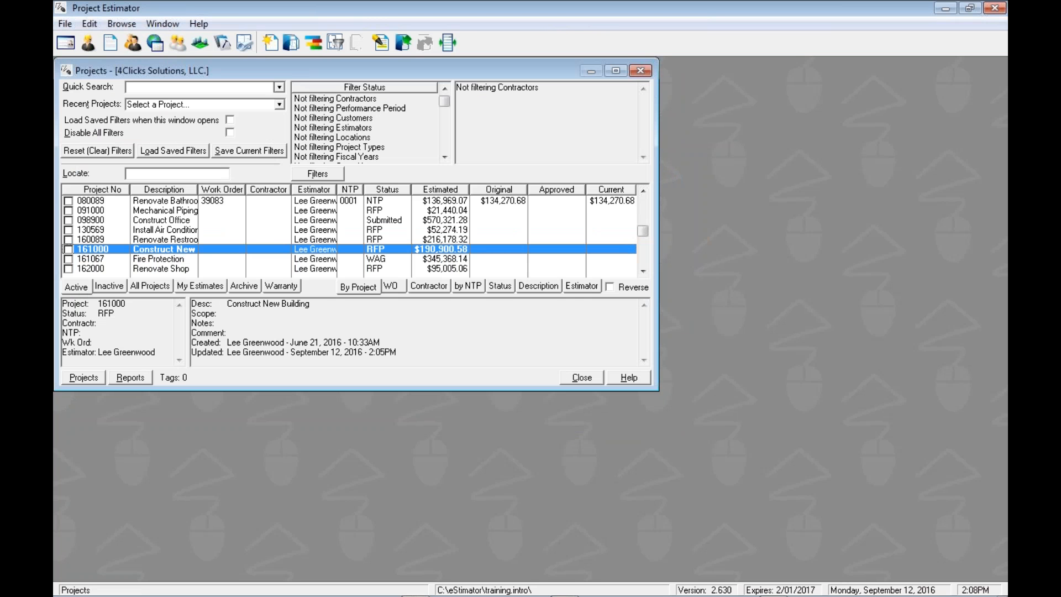
pyautogui.press('Up')
pyautogui.press('Up')
pyautogui.press('Up')
pyautogui.press('Up')
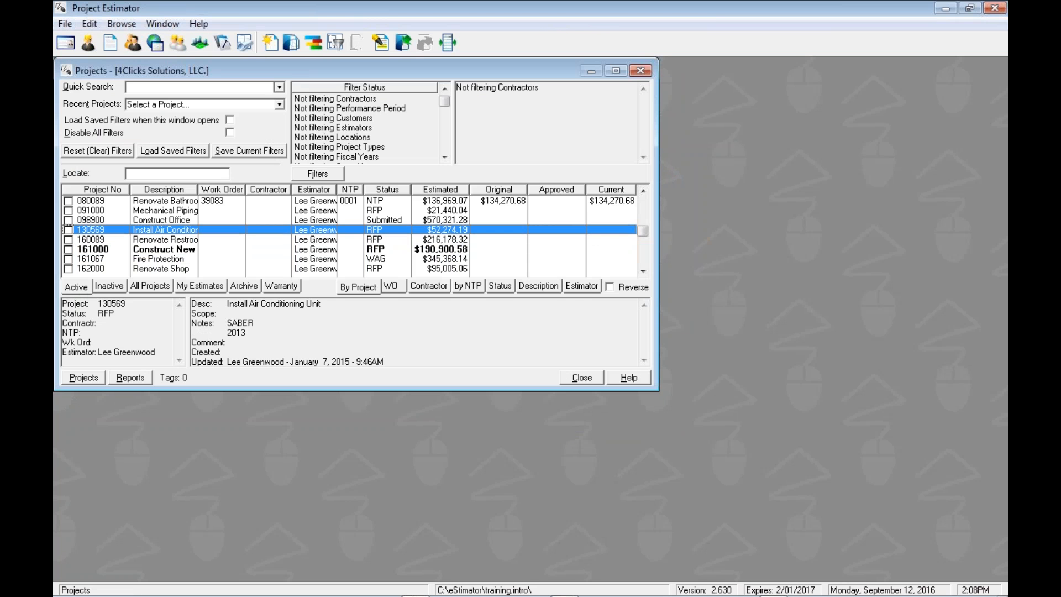
pyautogui.press('Up')
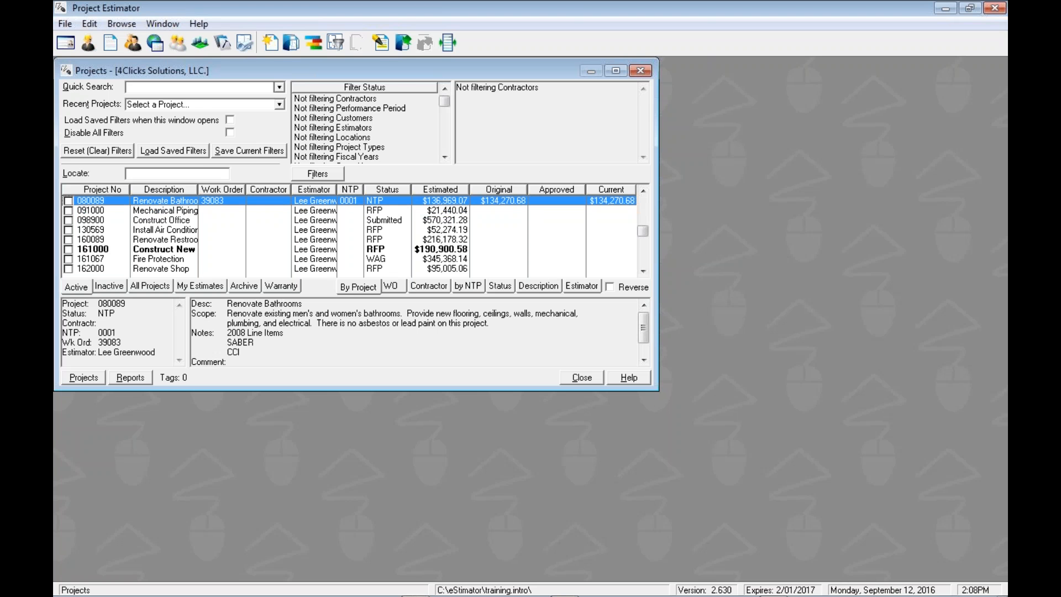
pyautogui.press('Return')
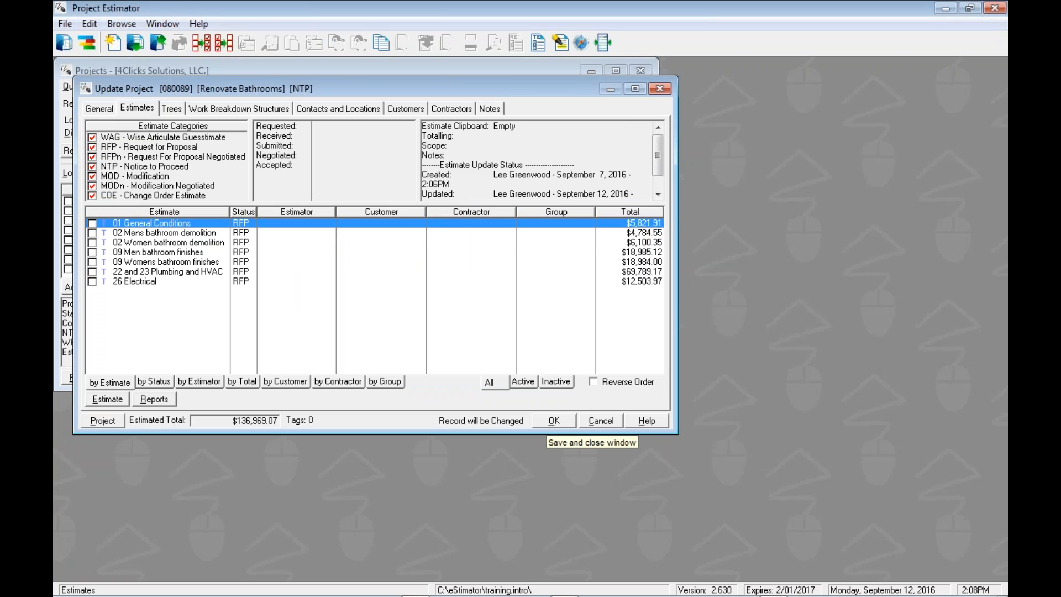
# - Tag the estimates 02 Mens bathroom demolition, 02 Women bathroom demolition, 09 Men bathroom finishes and 09 Womens bathroom finishes
pyautogui.click(92, 232)
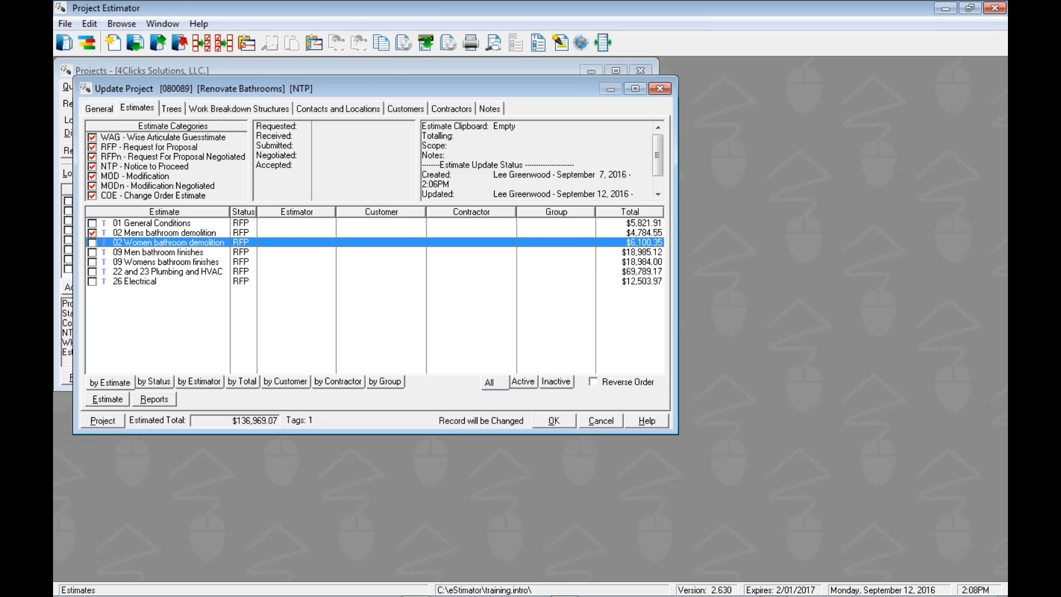
pyautogui.press('space')
pyautogui.press('space')
pyautogui.press('space')
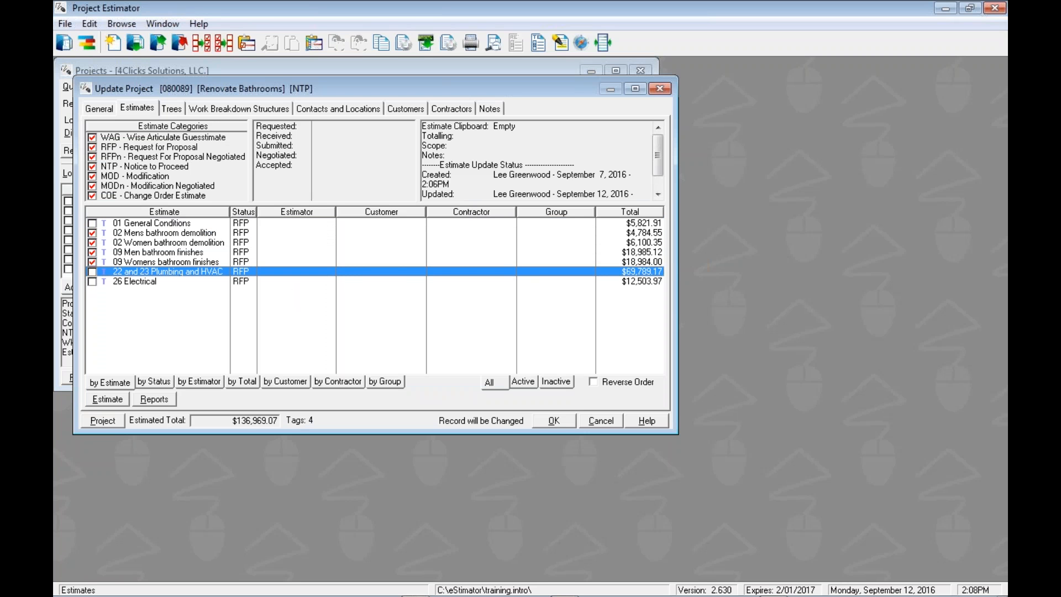
# - Copy the tagged bathroom estimates to the estimate clipboard
pyautogui.moveTo(109, 237)
pyautogui.moveTo(128, 266)
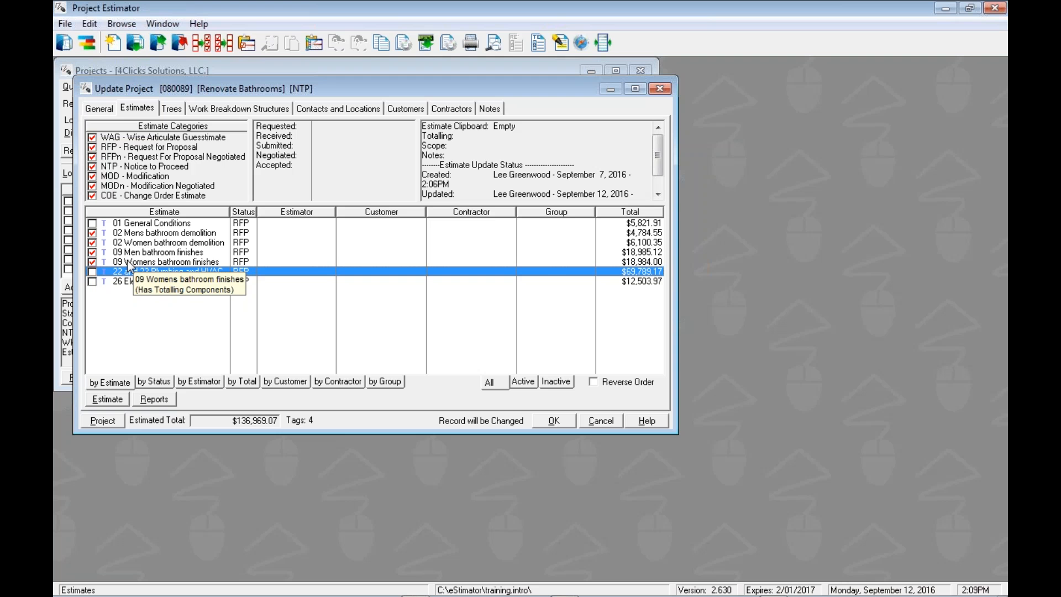
pyautogui.click(116, 224)
pyautogui.rightClick(116, 225)
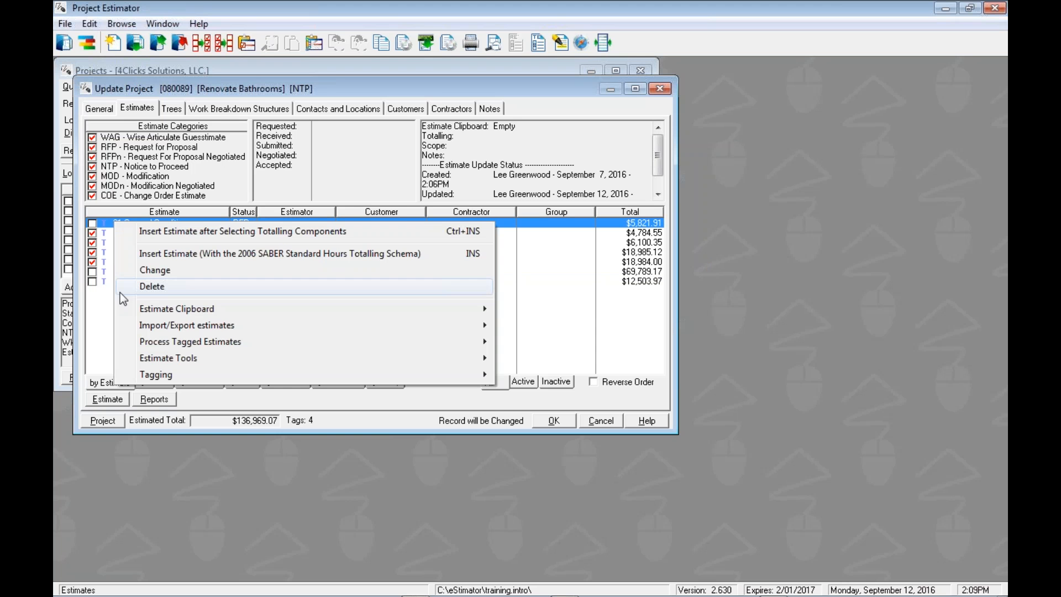
pyautogui.moveTo(120, 314)
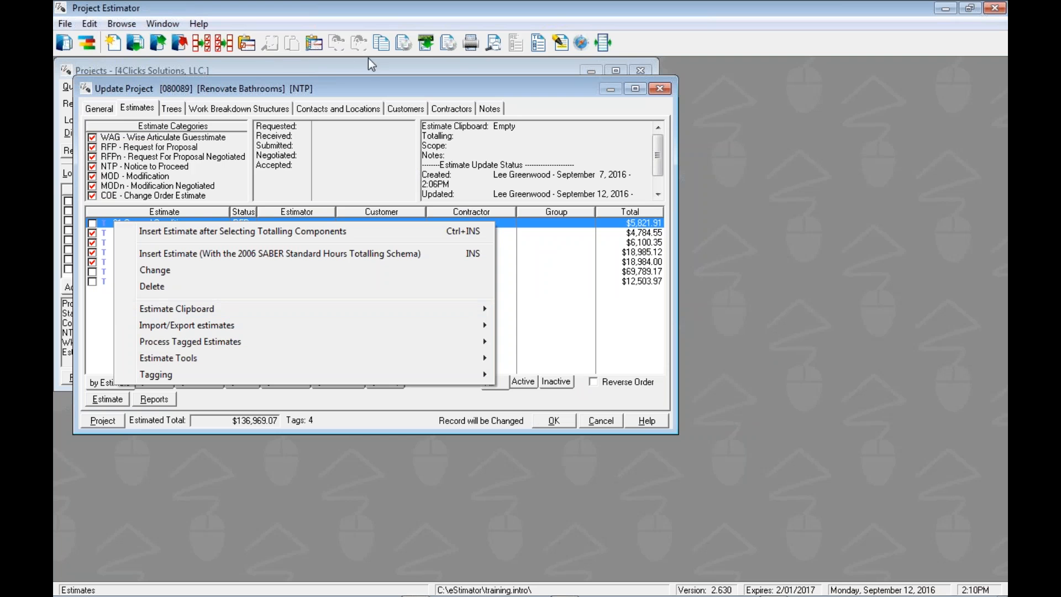
pyautogui.moveTo(406, 308)
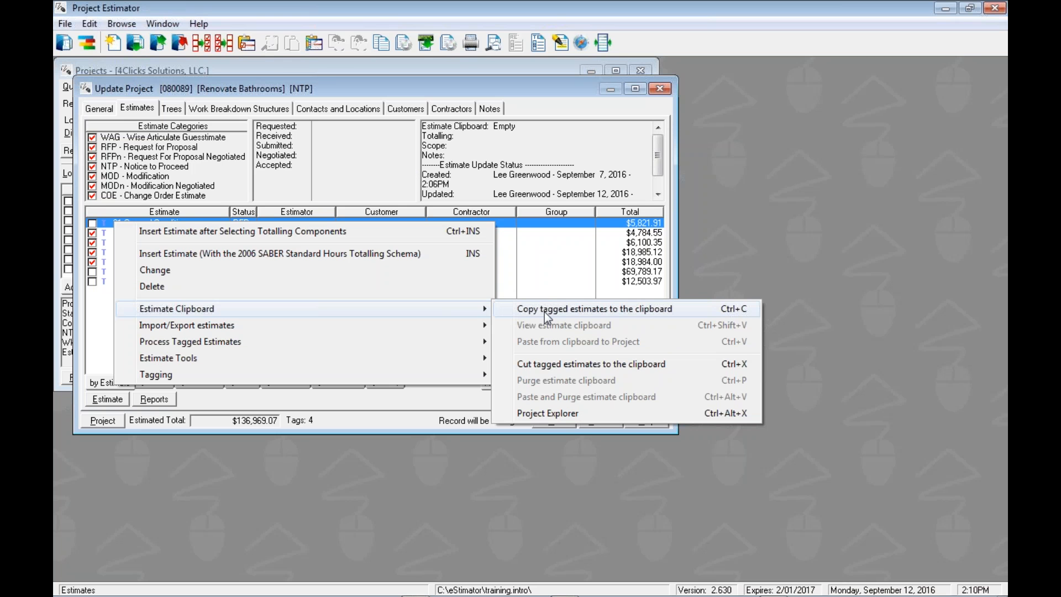
pyautogui.click(545, 309)
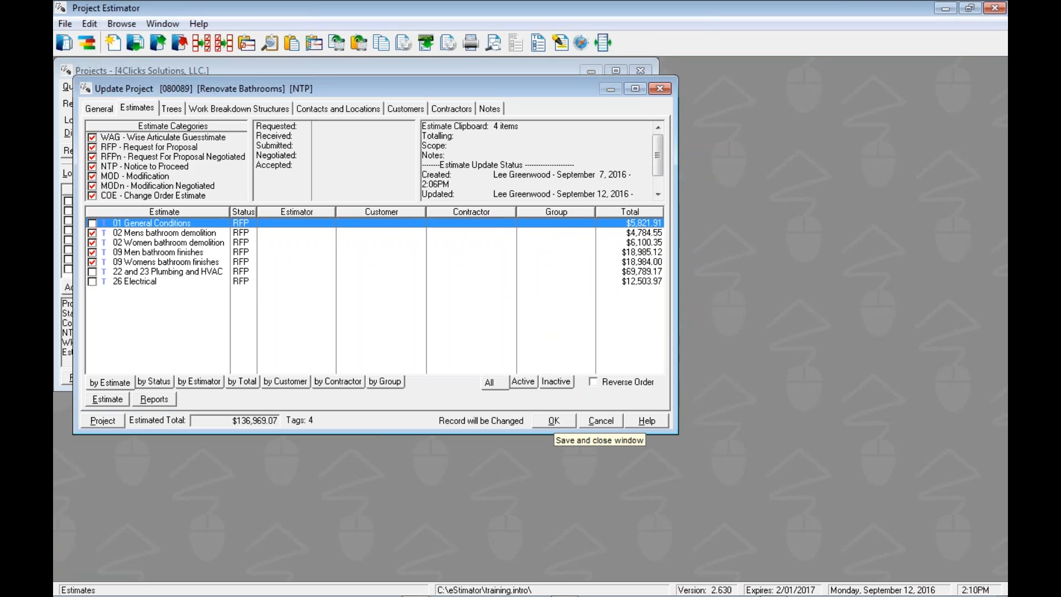
# - Save and close the Renovate Bathrooms project and open project 091000, Mechanical Piping
pyautogui.click(554, 421)
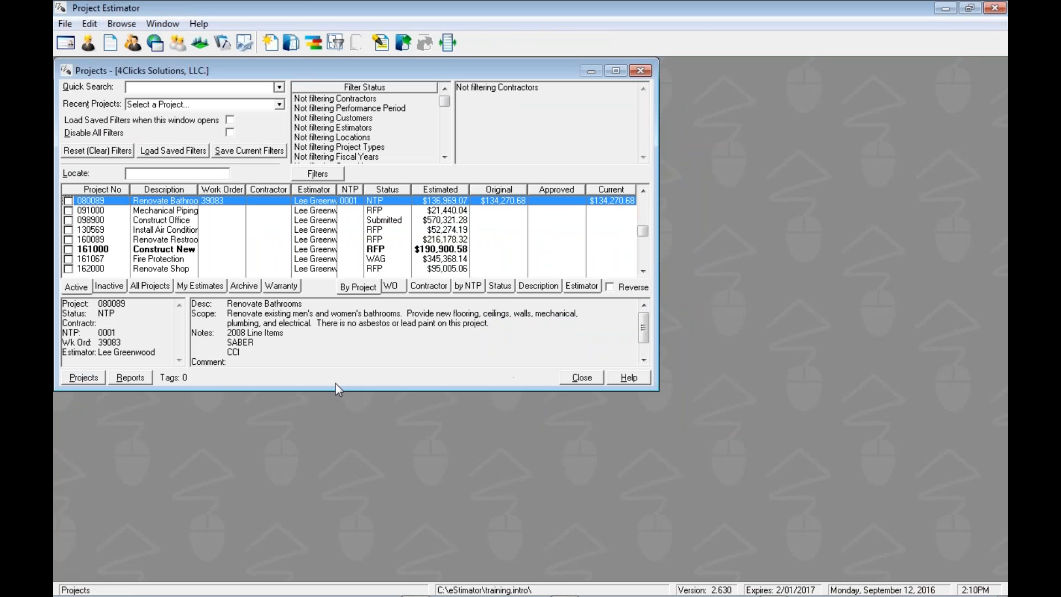
pyautogui.press('Down')
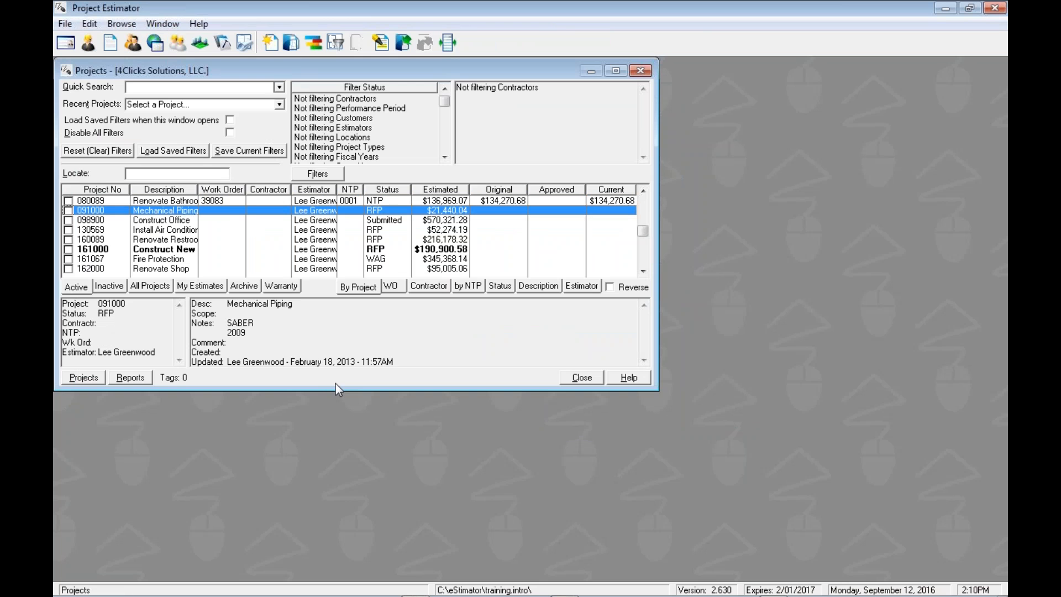
pyautogui.press('Return')
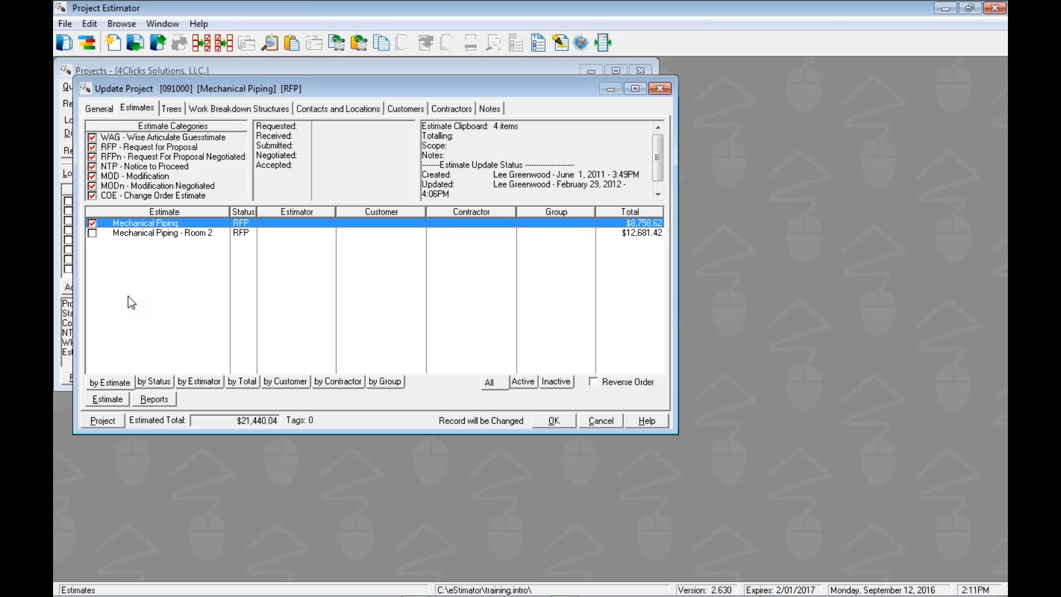
# - Tag the Mechanical Piping estimate and add a copy of it to the estimate clipboard
pyautogui.press('space')
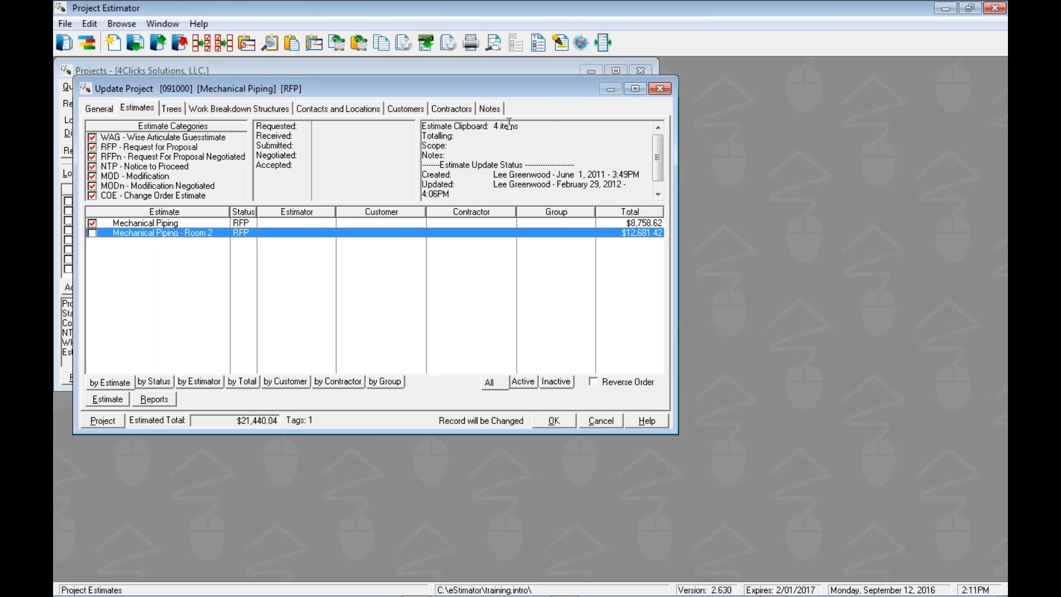
pyautogui.rightClick(132, 222)
pyautogui.moveTo(152, 308)
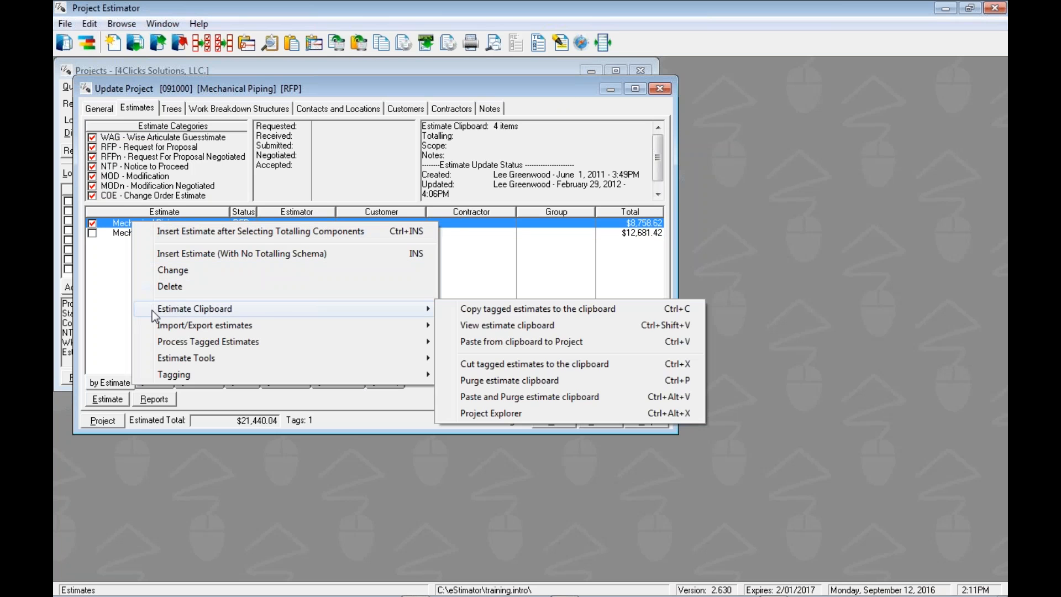
pyautogui.click(498, 313)
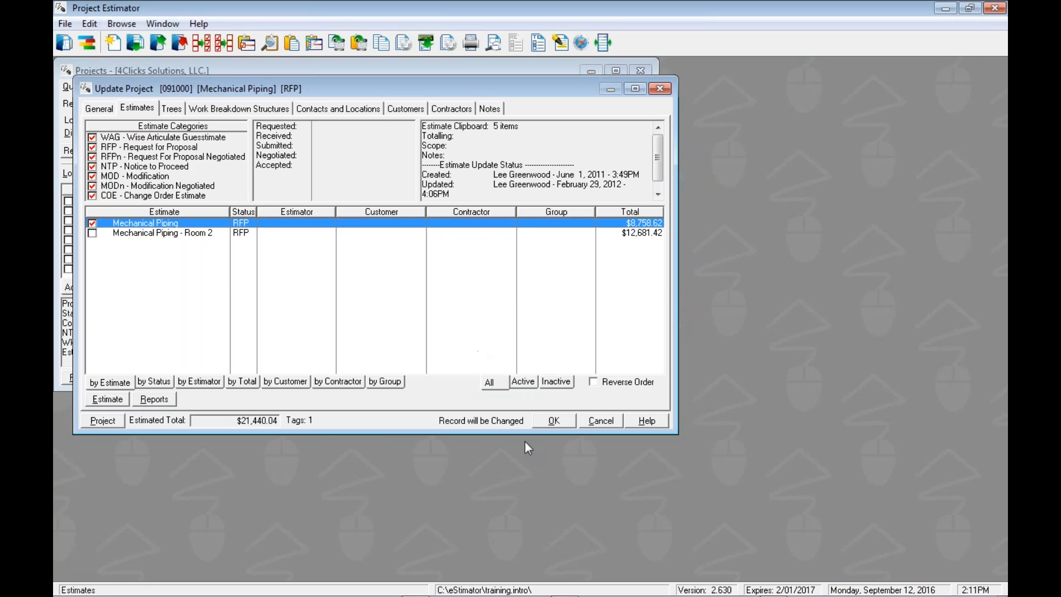
# - Save and close the Mechanical Piping project, open project 161000, Construct New Building, and leave its 01 General Requirements estimate untagged
pyautogui.click(550, 423)
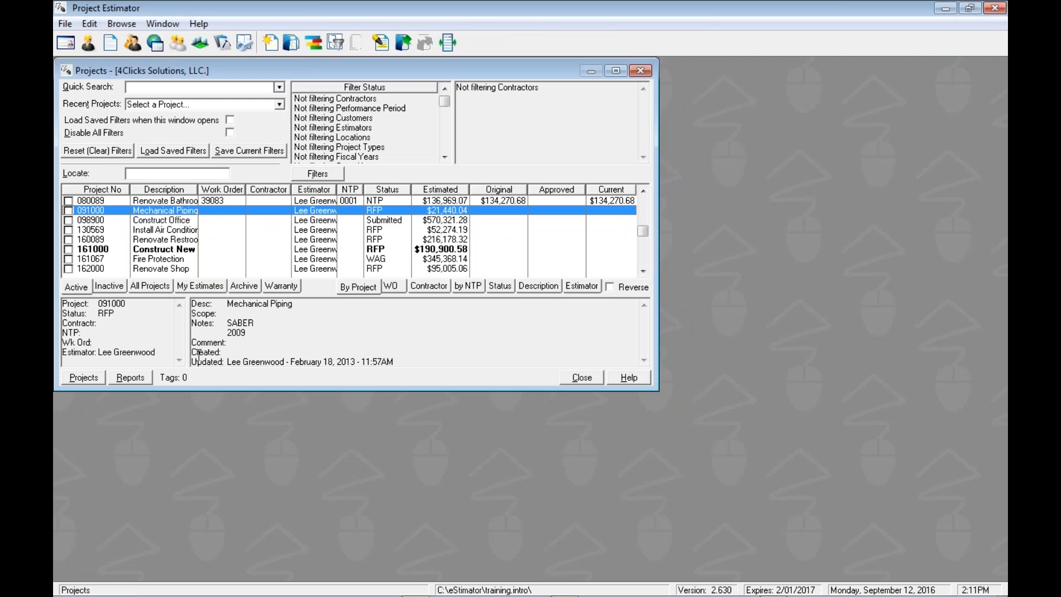
pyautogui.doubleClick(162, 250)
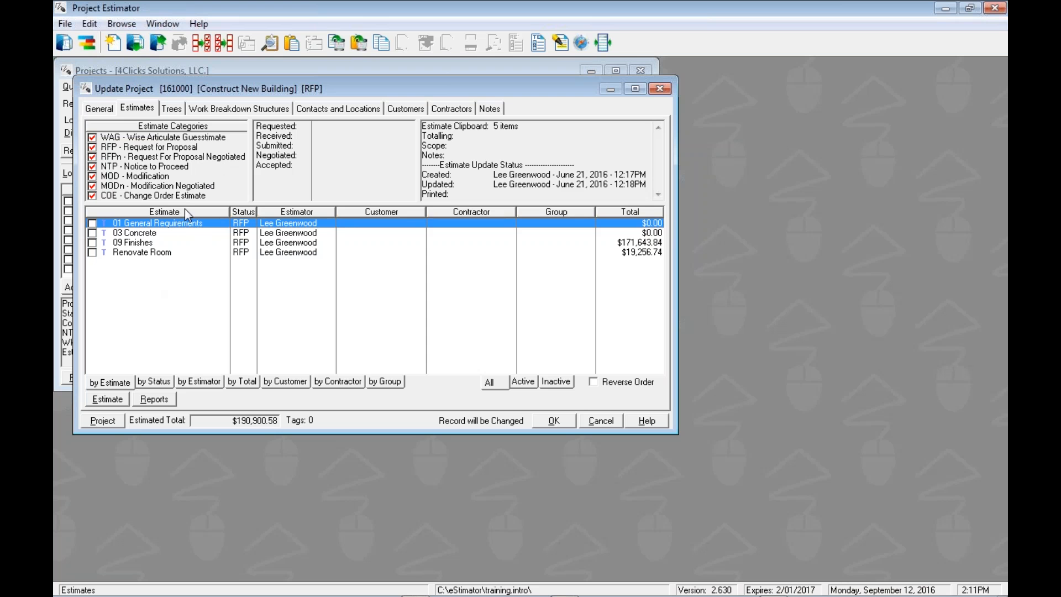
pyautogui.click(163, 233)
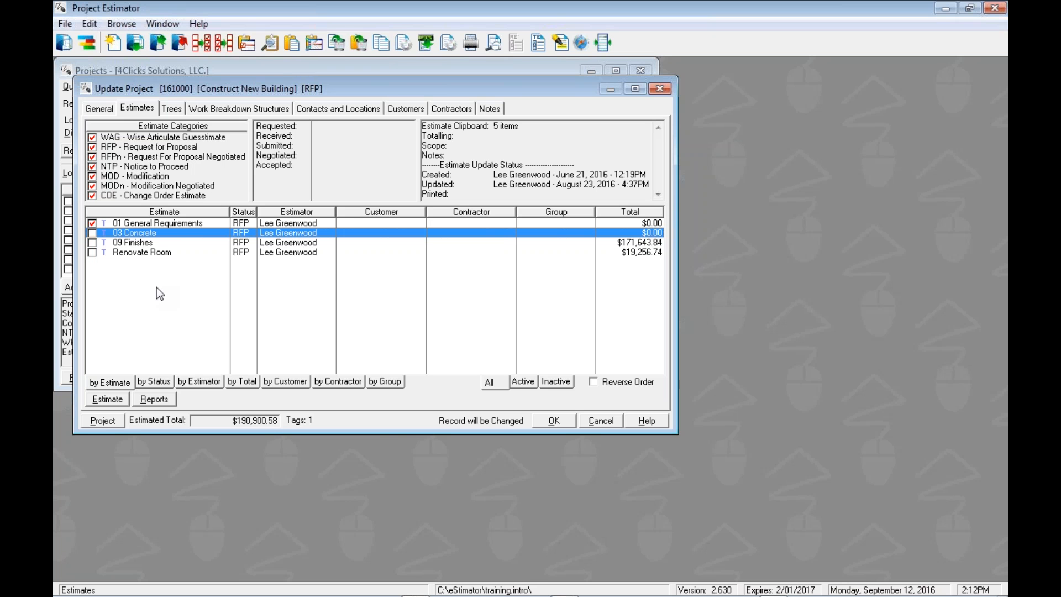
pyautogui.press('Up')
pyautogui.press('space')
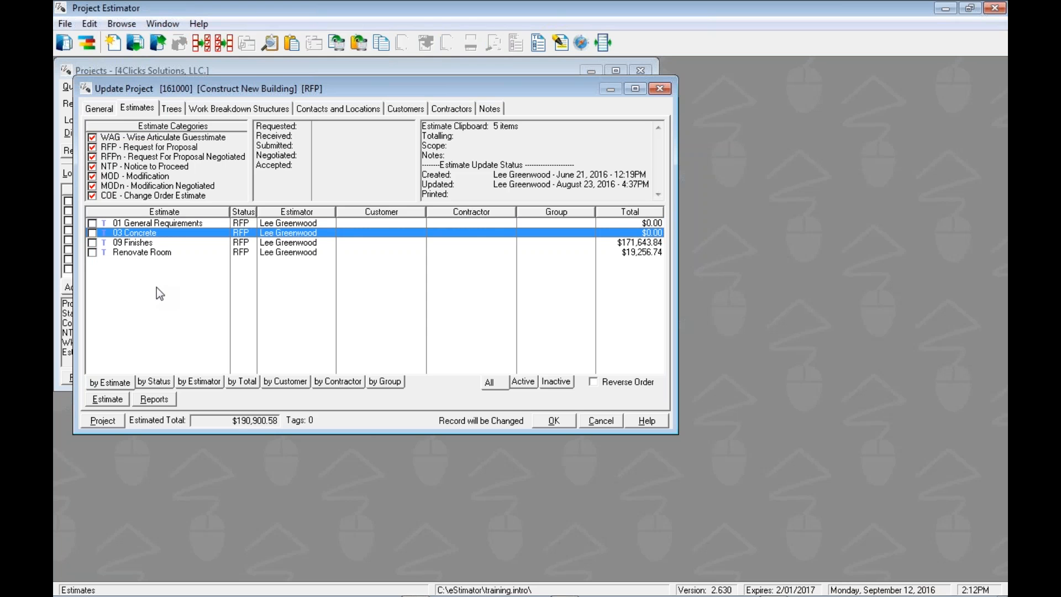
# - Paste the clipboard estimates into the Construct New Building project with Totalling Components set to Use Default Project Totalling Components
pyautogui.rightClick(114, 264)
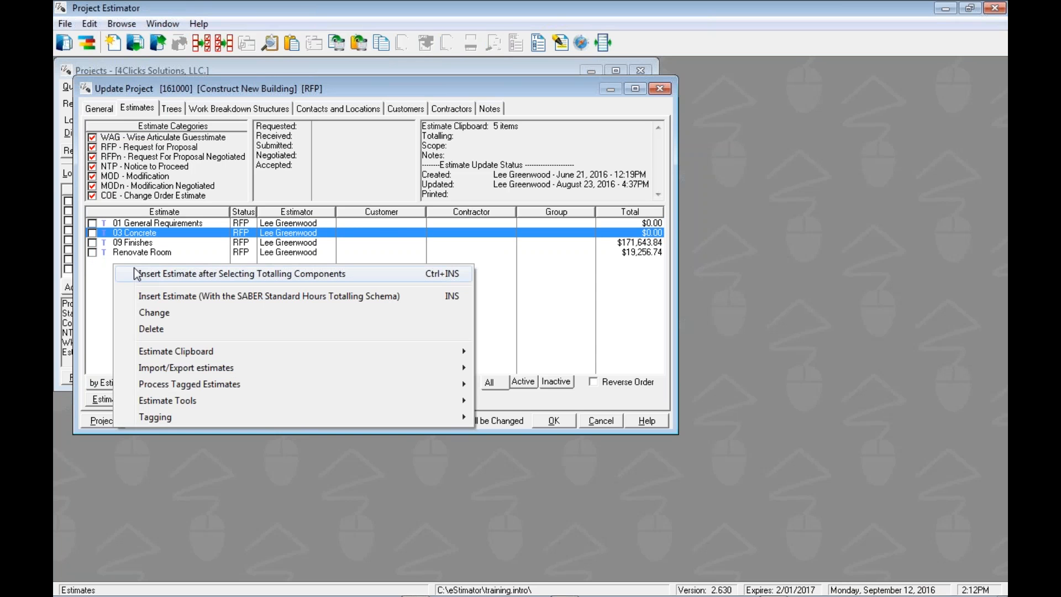
pyautogui.moveTo(135, 352)
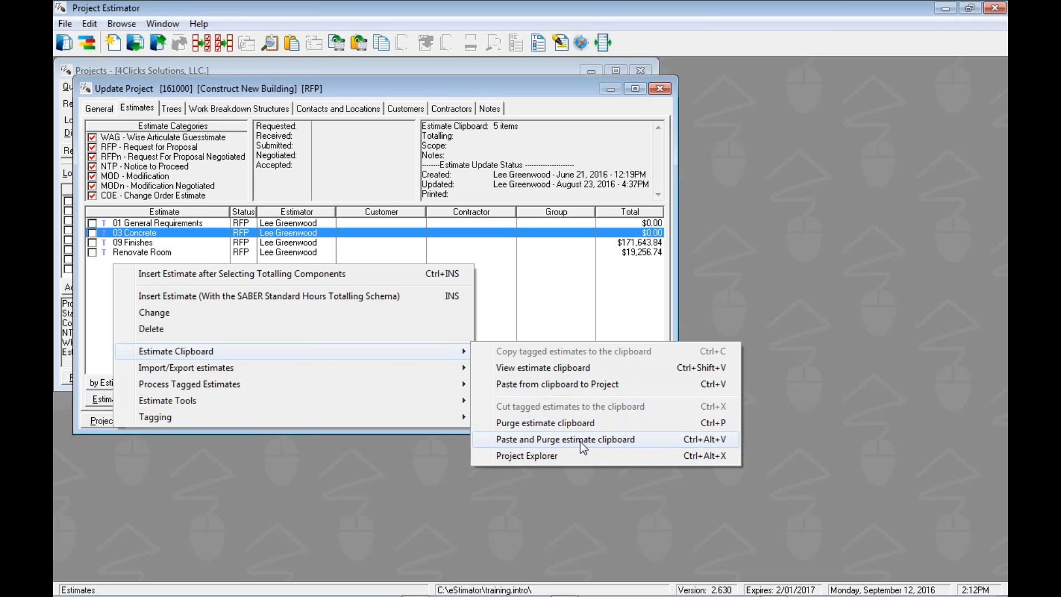
pyautogui.click(653, 384)
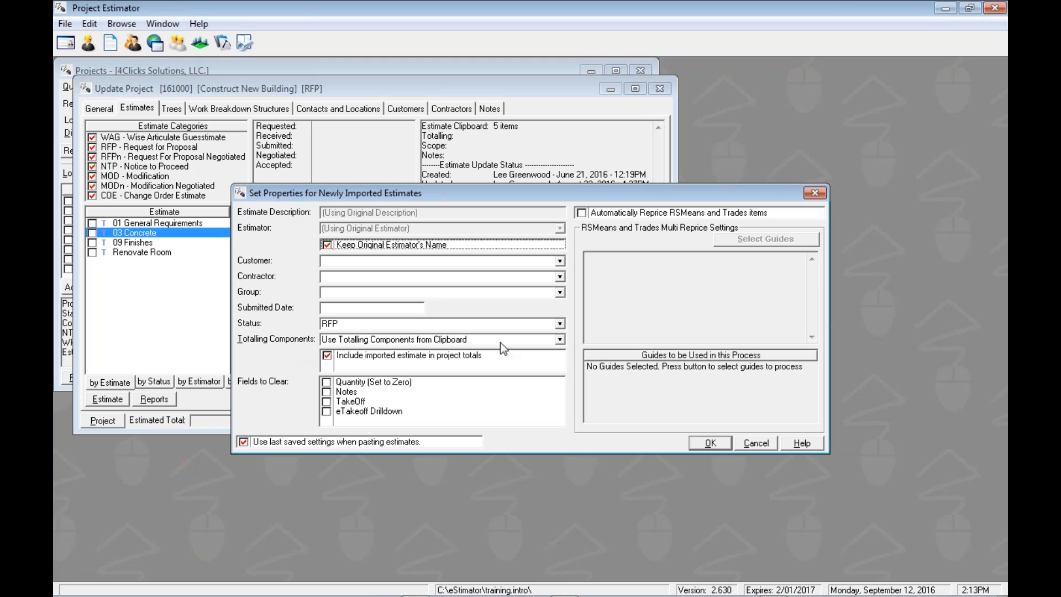
pyautogui.click(561, 340)
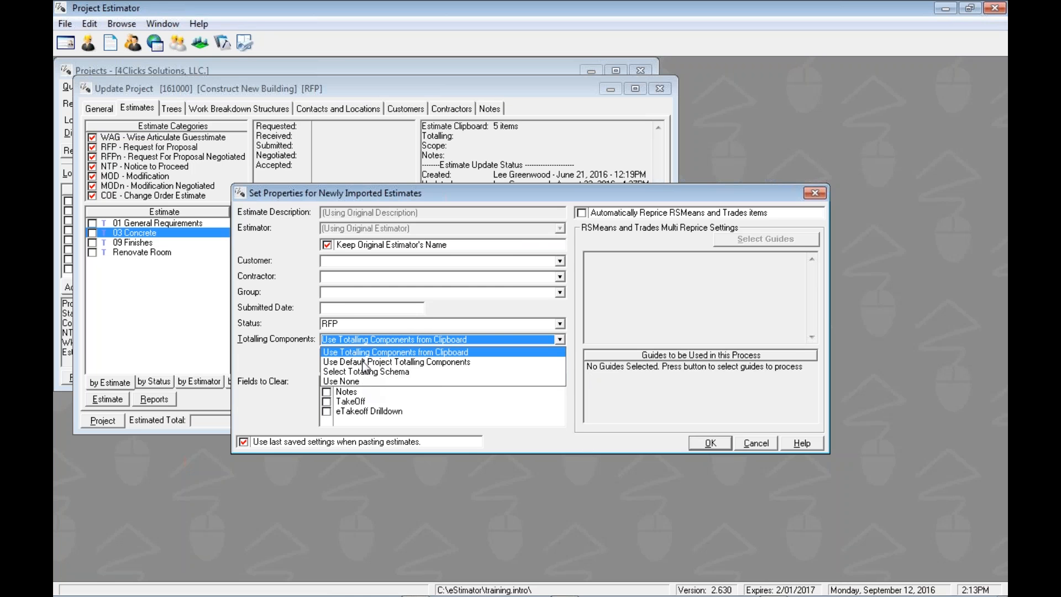
pyautogui.click(467, 363)
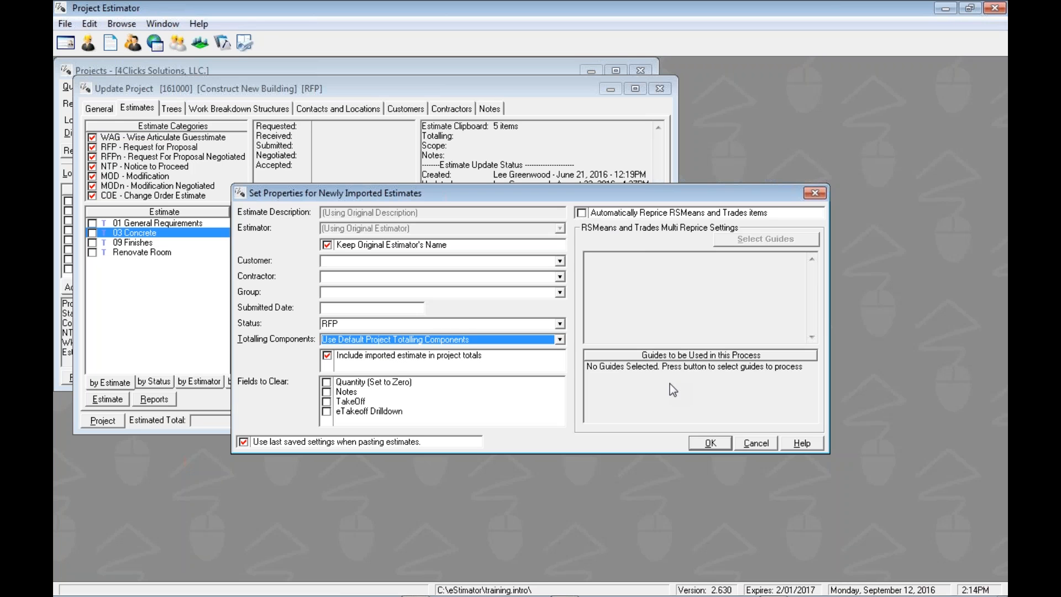
pyautogui.click(702, 442)
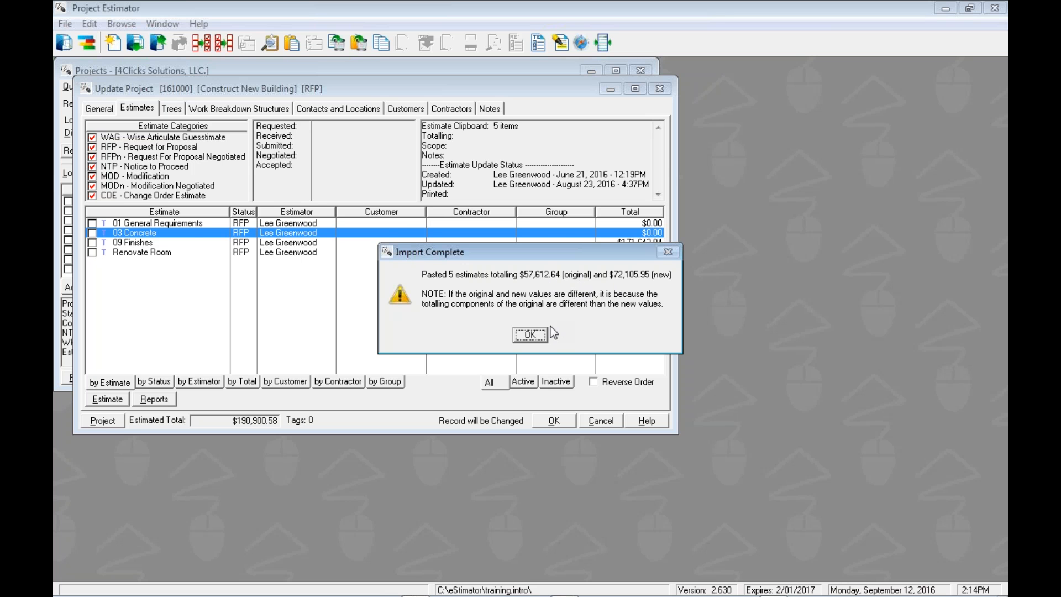
pyautogui.click(530, 334)
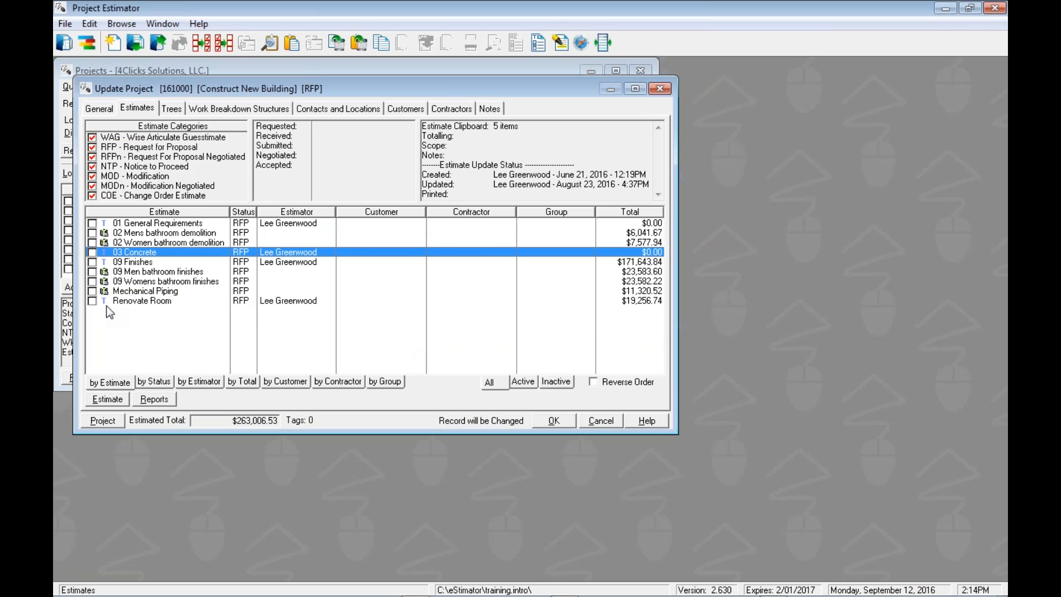
# - Purge the estimate clipboard
pyautogui.moveTo(108, 302)
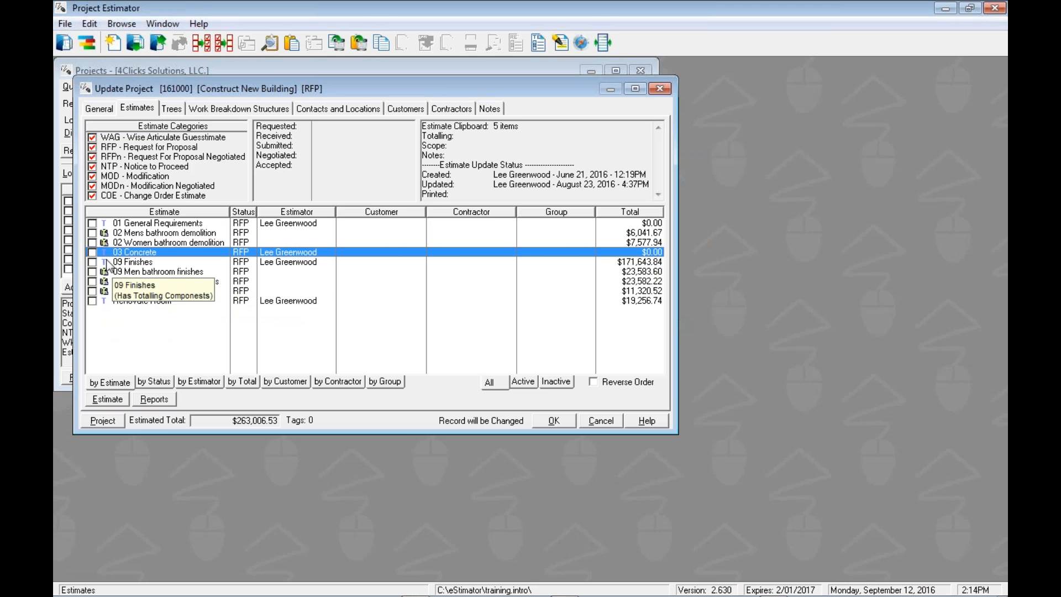
pyautogui.moveTo(107, 234)
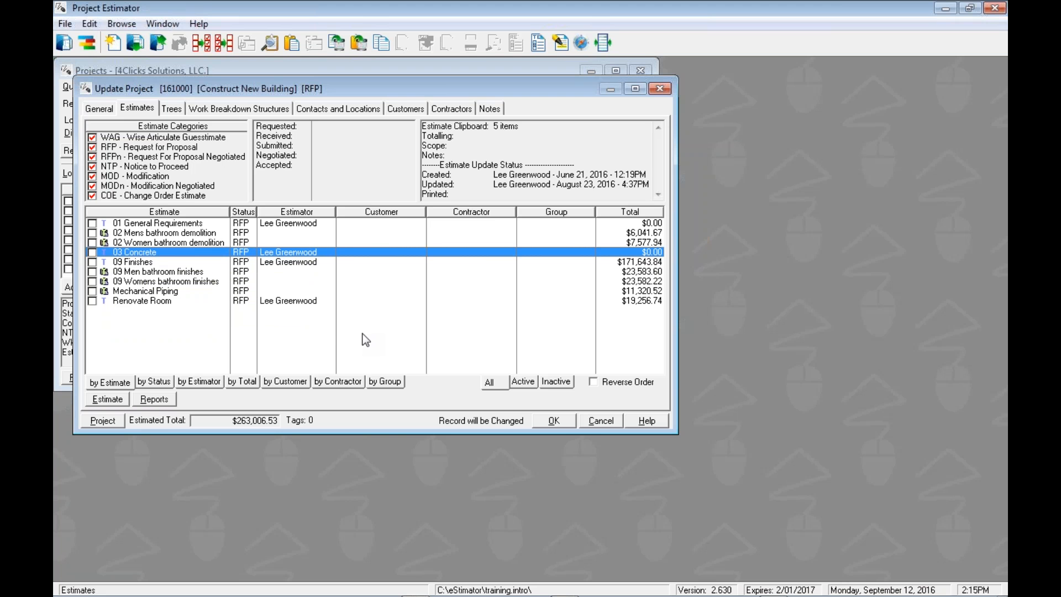
pyautogui.rightClick(134, 222)
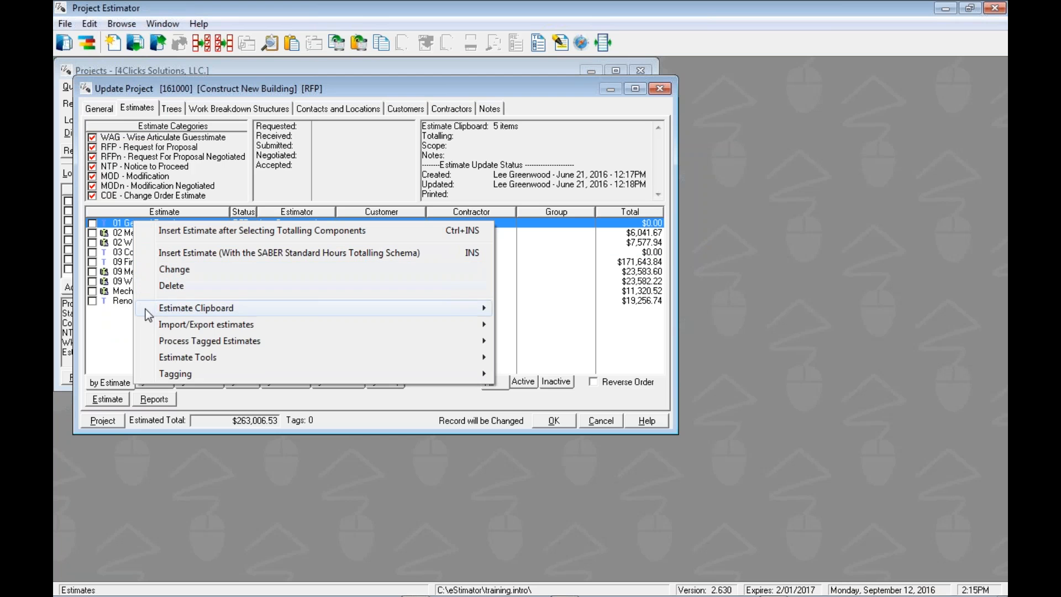
pyautogui.moveTo(145, 309)
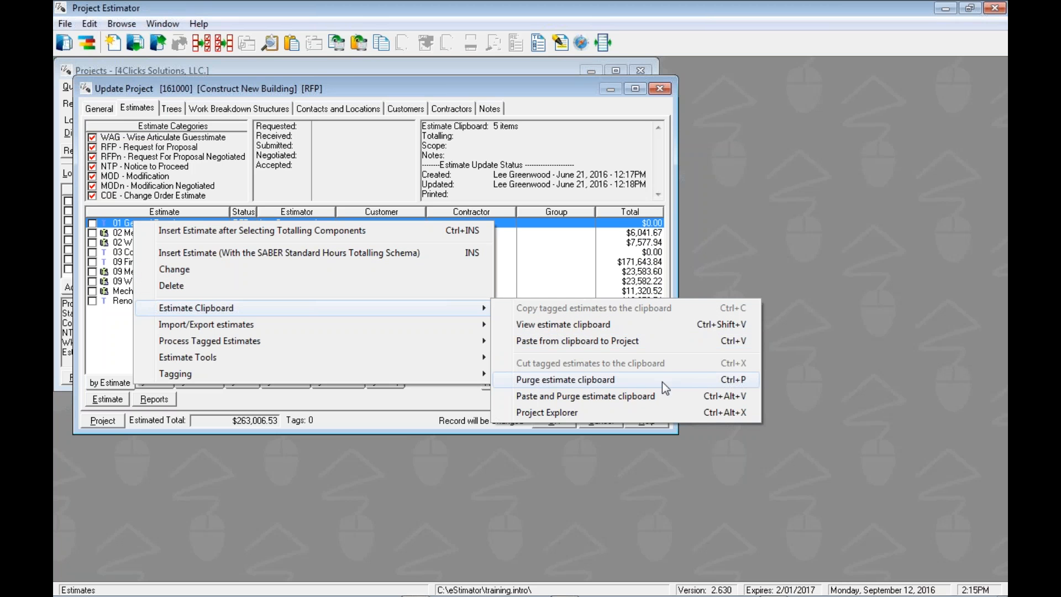
pyautogui.click(609, 380)
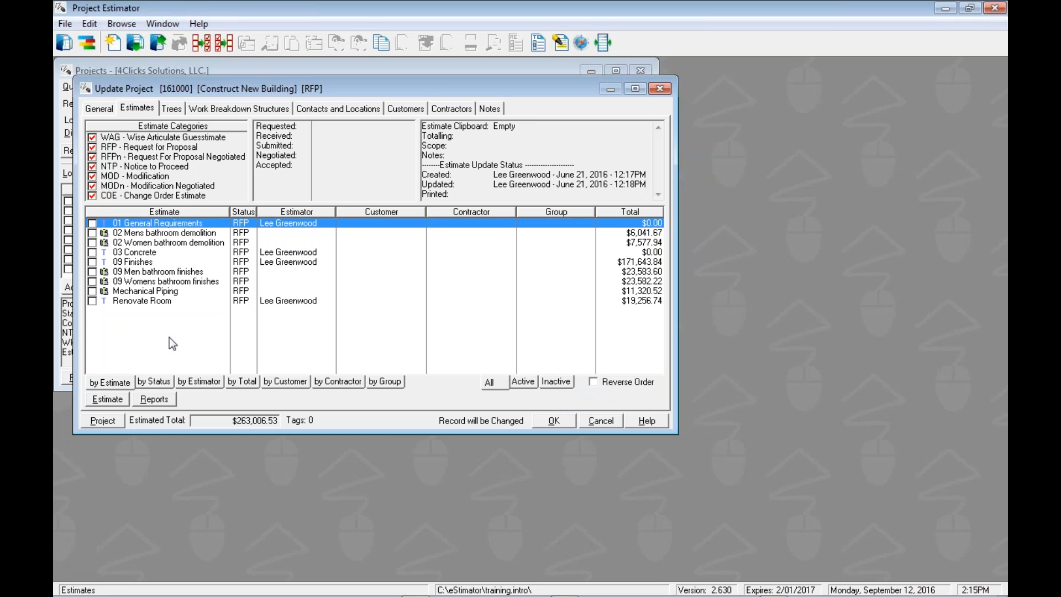
# - Tag 02 Mens bathroom demolition, 02 Women bathroom demolition and 09 Finishes, and copy them to the estimate clipboard
pyautogui.press('Down')
pyautogui.press('space')
pyautogui.press('space')
pyautogui.press('Down')
pyautogui.press('space')
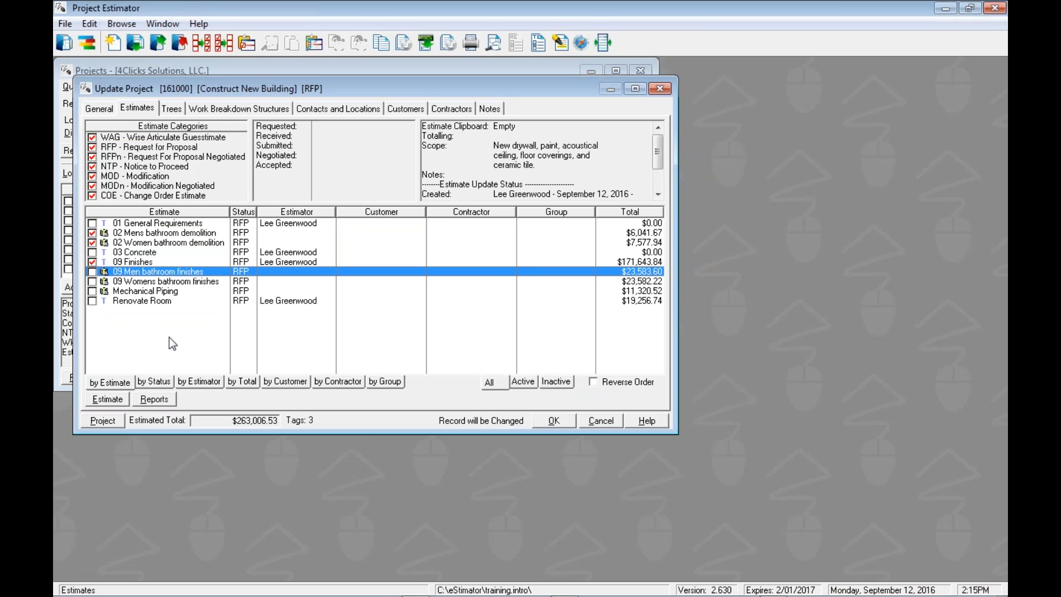
pyautogui.hotkey('ctrl', 'c')
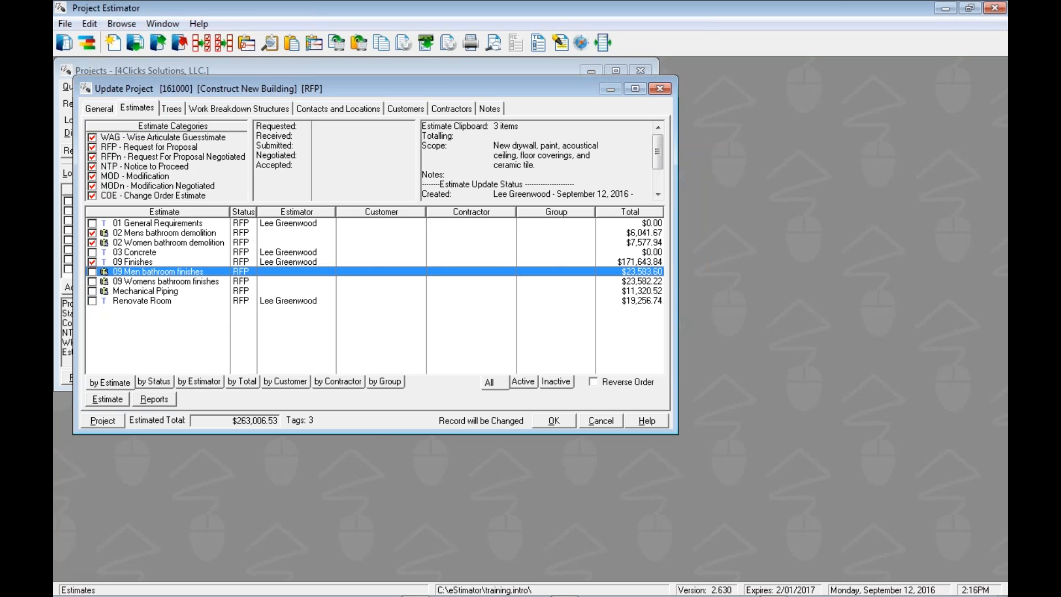
# - Open the estimate clipboard, look through its estimates' line items, and untag 02 Women bathroom demolition and 02 Mens bathroom demolition
pyautogui.doubleClick(497, 124)
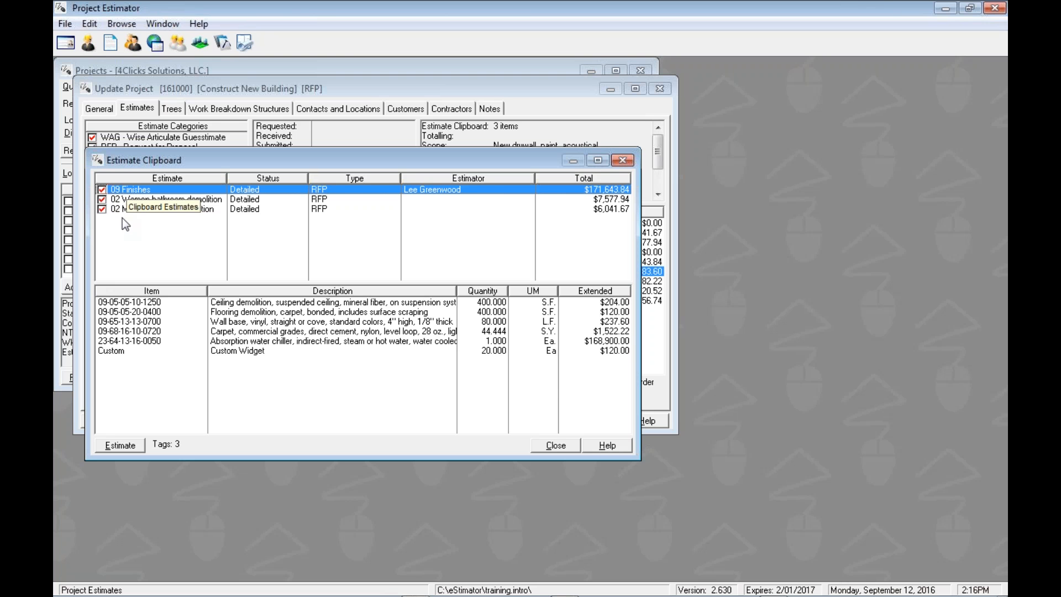
pyautogui.press('Down')
pyautogui.press('Down')
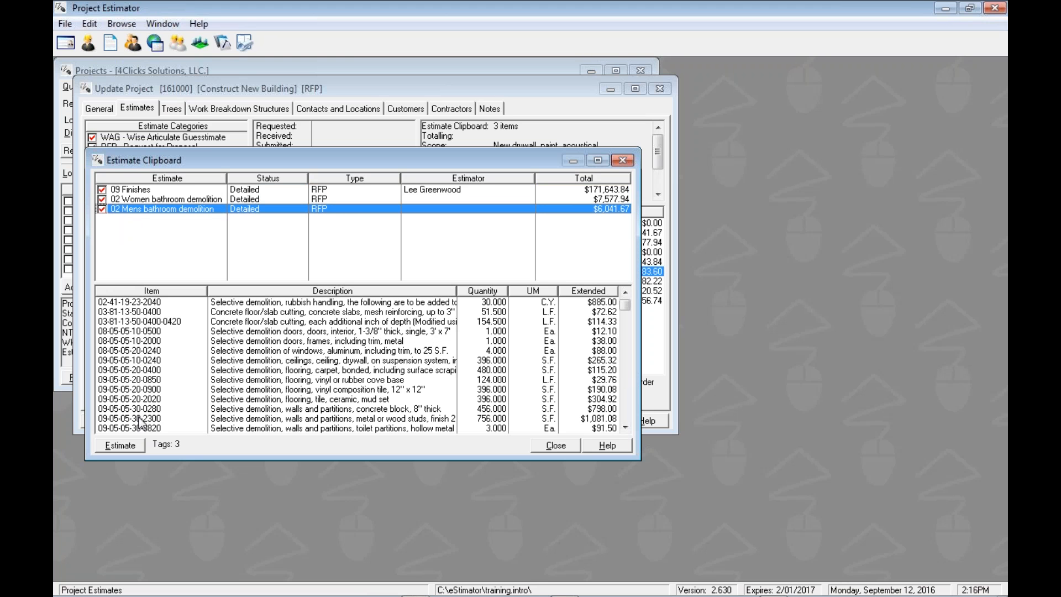
pyautogui.press('Up')
pyautogui.press('Up')
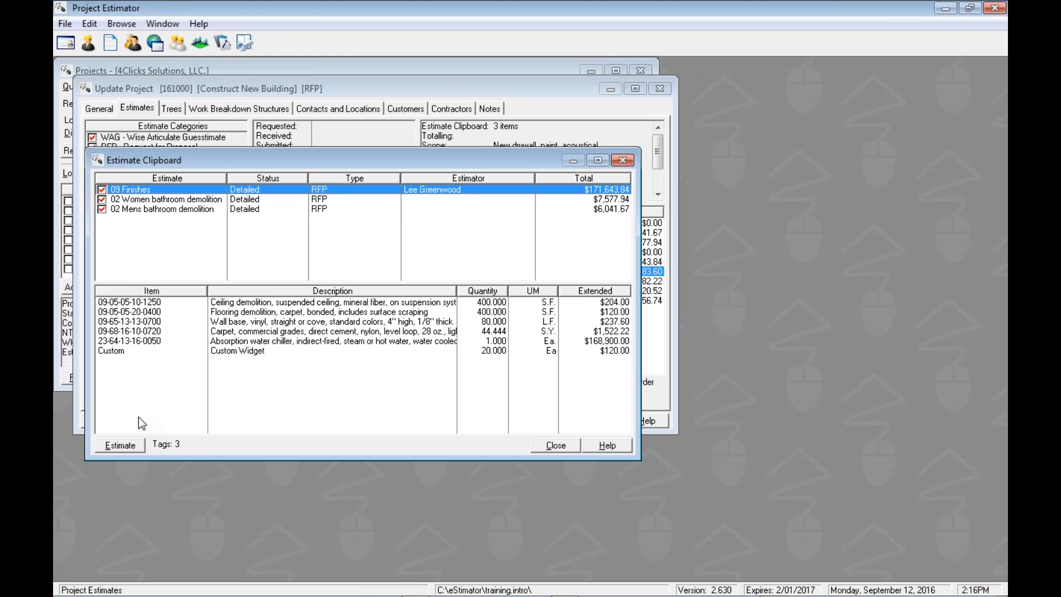
pyautogui.press('Down')
pyautogui.press('space')
pyautogui.press('Down')
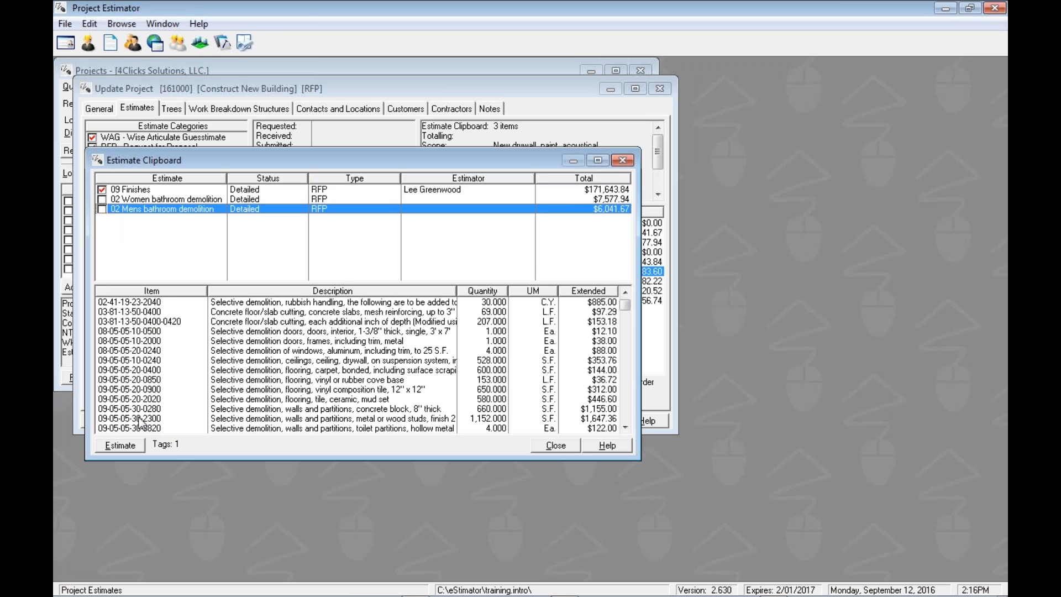
# - Paste the tagged 09 Finishes estimate from the clipboard into the project with the existing import settings, and close the clipboard
pyautogui.rightClick(147, 221)
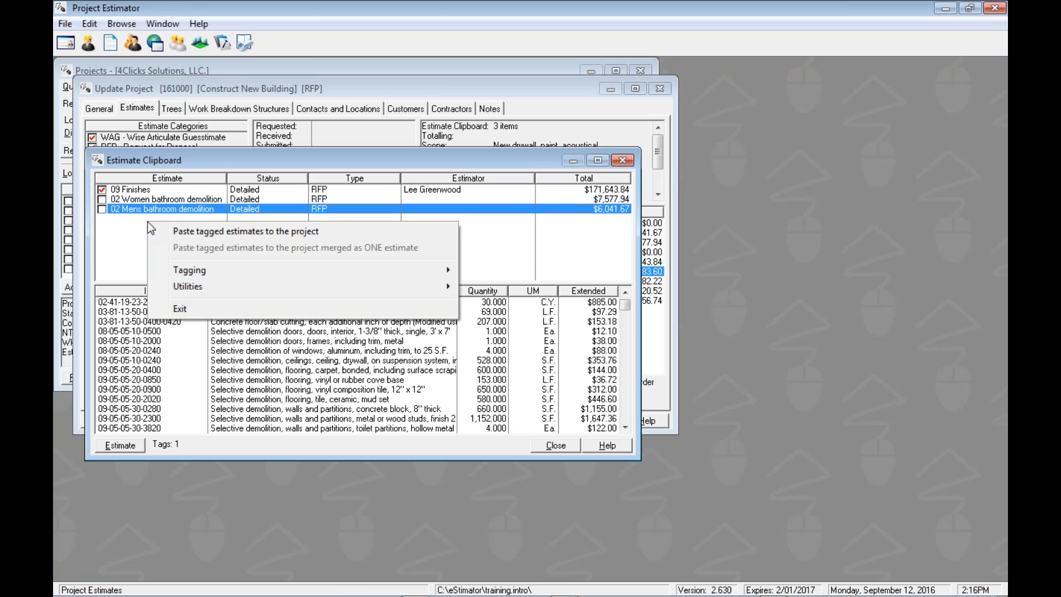
pyautogui.click(314, 232)
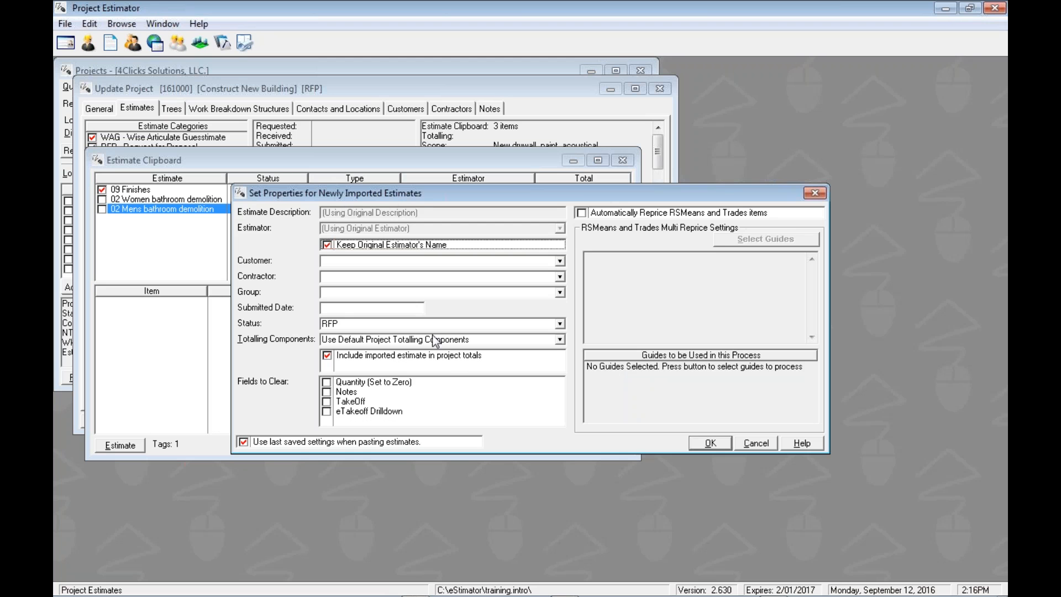
pyautogui.click(715, 441)
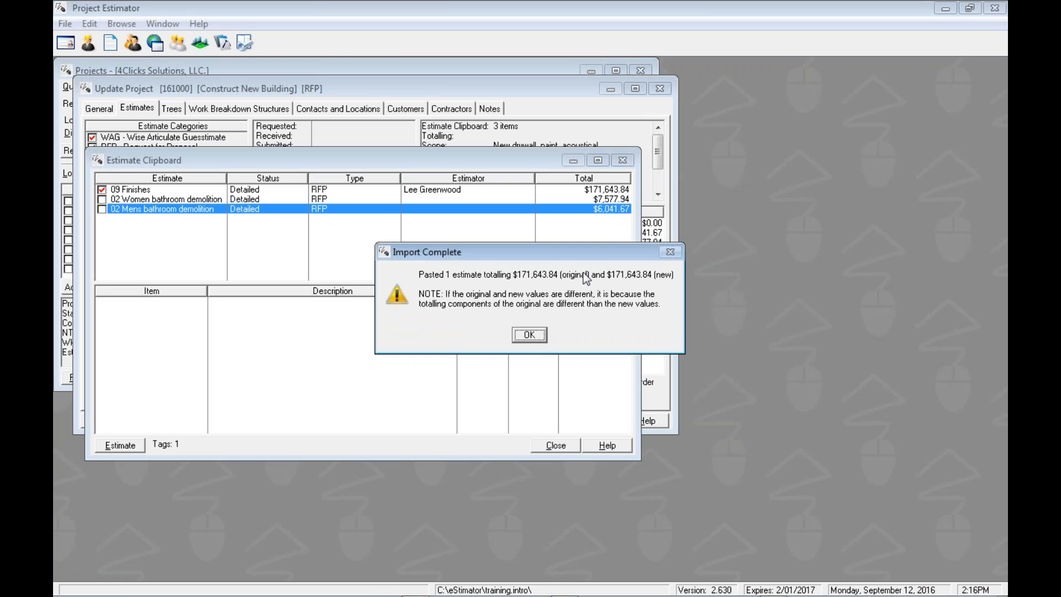
pyautogui.click(529, 336)
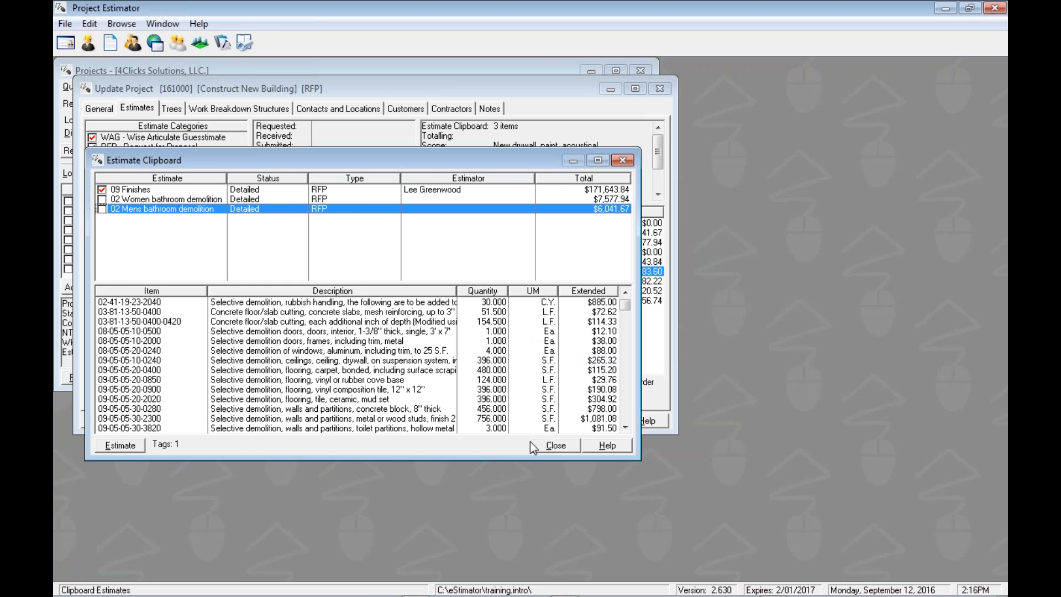
pyautogui.click(554, 445)
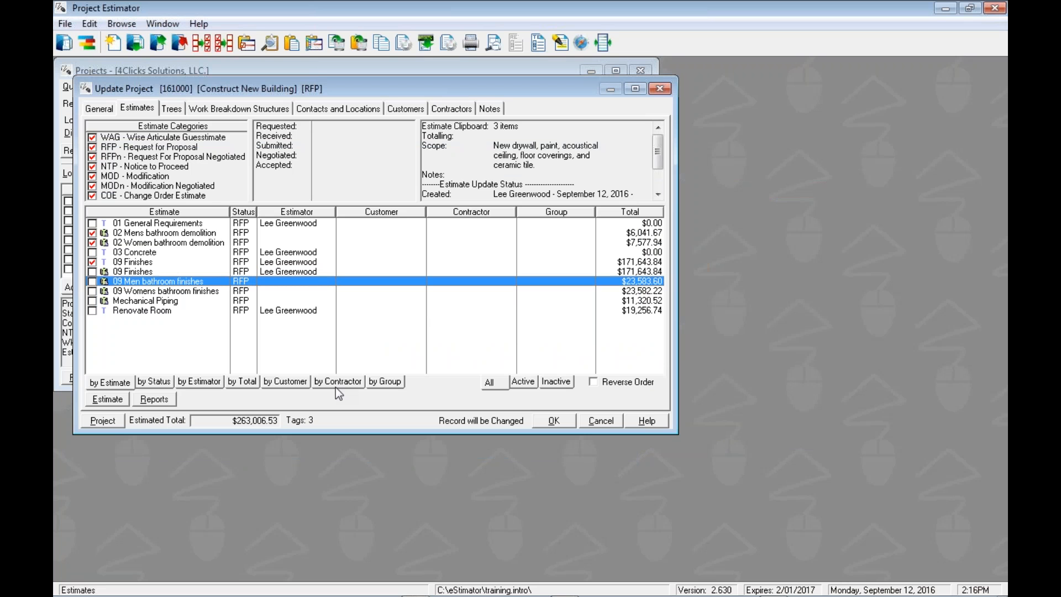
# - Delete the pasted duplicate of the 09 Finishes estimate from the project
pyautogui.press('Up')
pyautogui.press('Up')
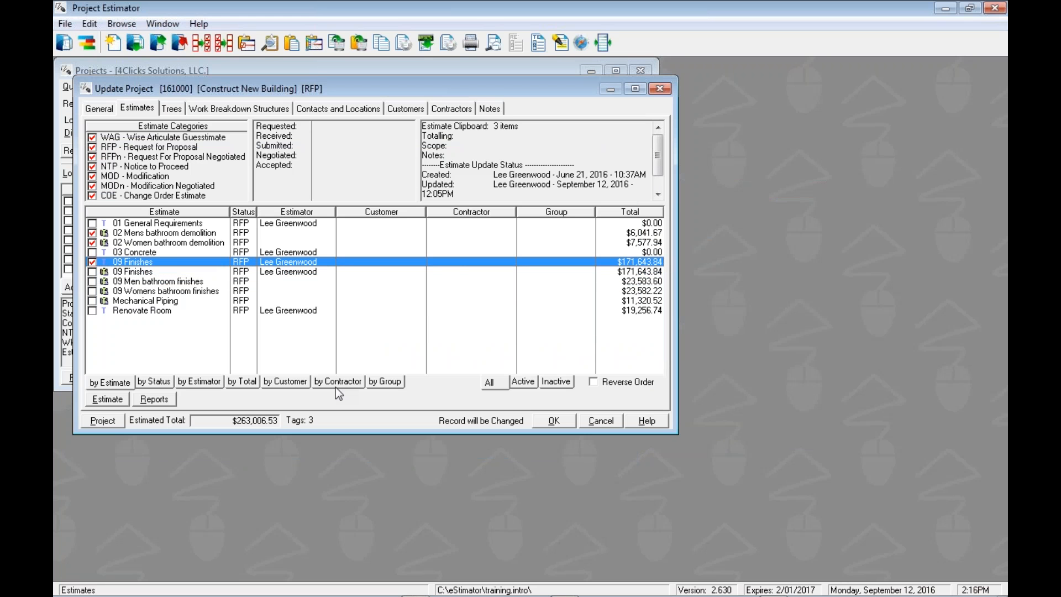
pyautogui.press('Down')
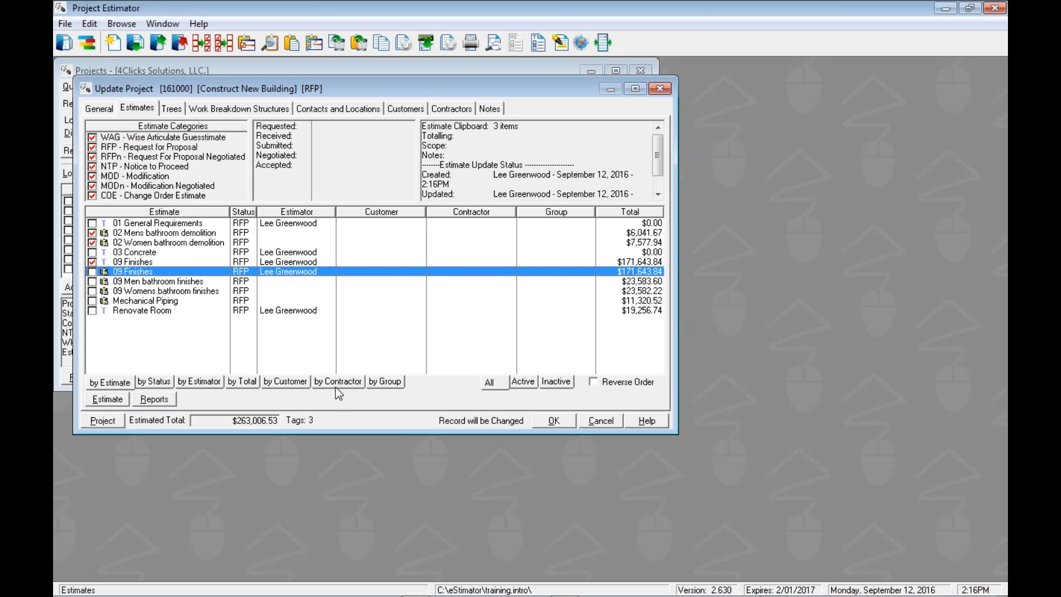
pyautogui.press('Delete')
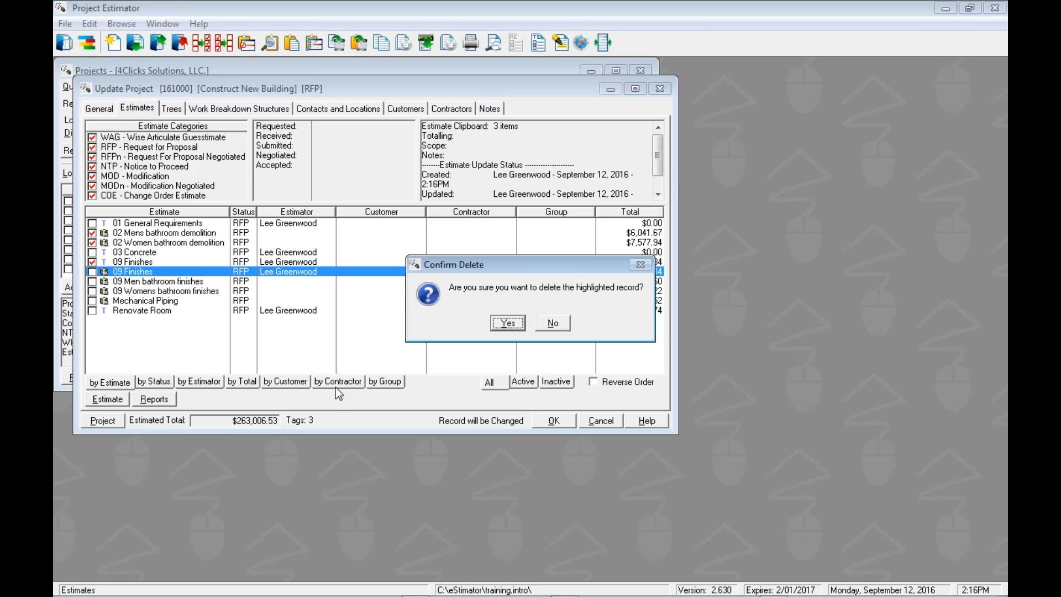
pyautogui.press('Return')
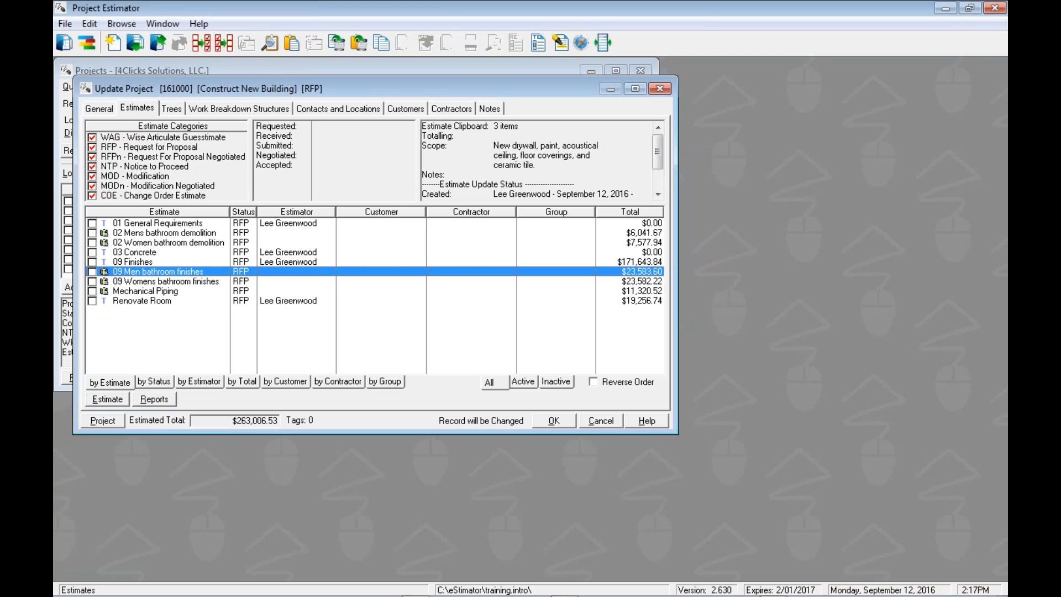
# - Add a new estimate named New Estimate to the Construct New Building project
pyautogui.click(132, 262)
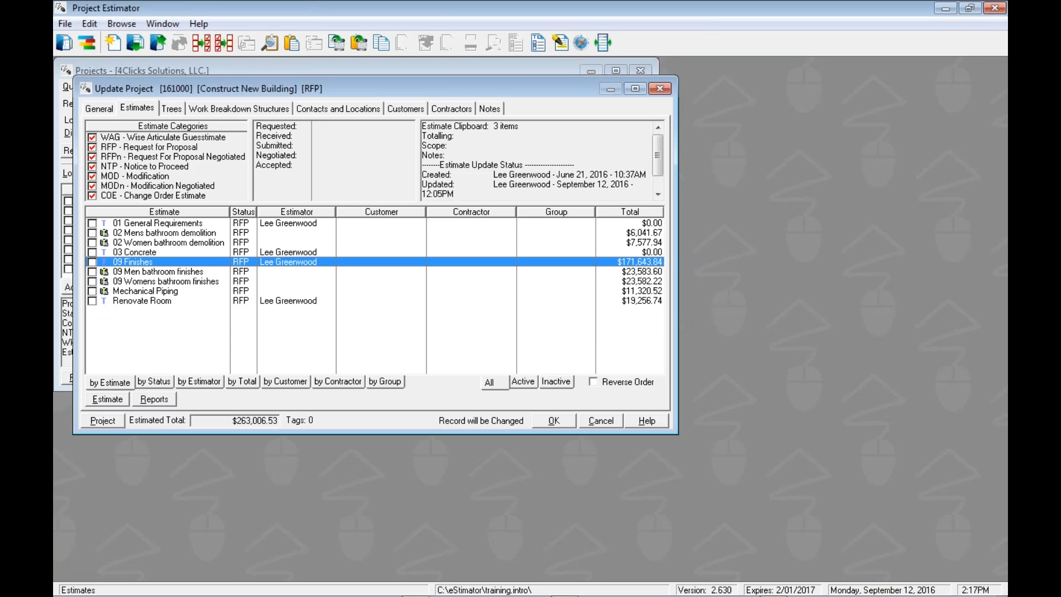
pyautogui.press('Insert')
pyautogui.write('New EStim')
pyautogui.press('BackSpace')
pyautogui.press('BackSpace')
pyautogui.press('BackSpace')
pyautogui.write('s')
pyautogui.press('BackSpace')
pyautogui.press('BackSpace')
pyautogui.write('stimate')
pyautogui.press('Return')
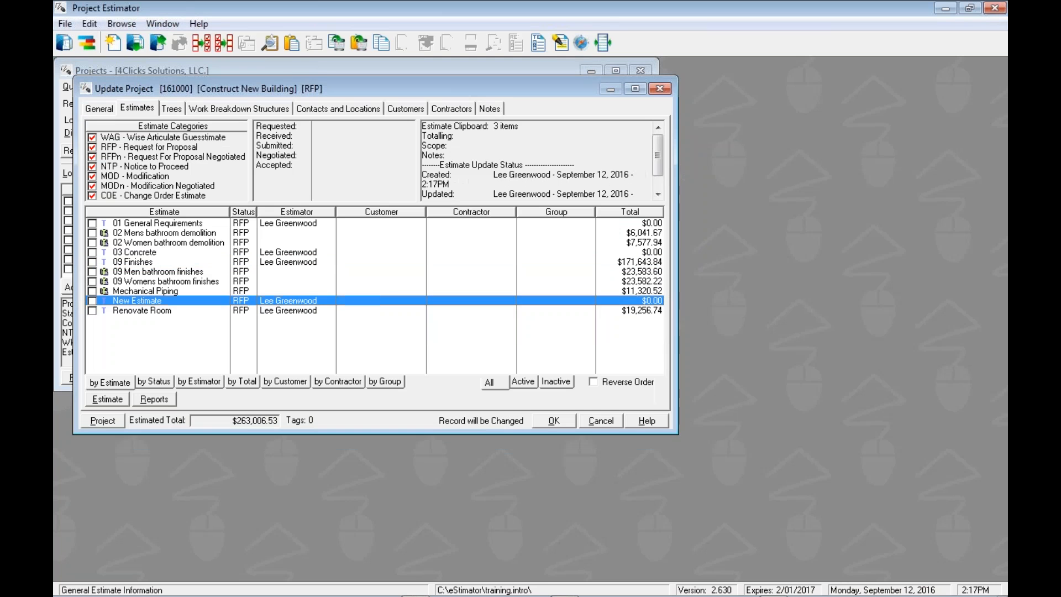
pyautogui.press('Up')
pyautogui.press('Up')
pyautogui.press('Up')
pyautogui.press('Up')
pyautogui.press('Return')
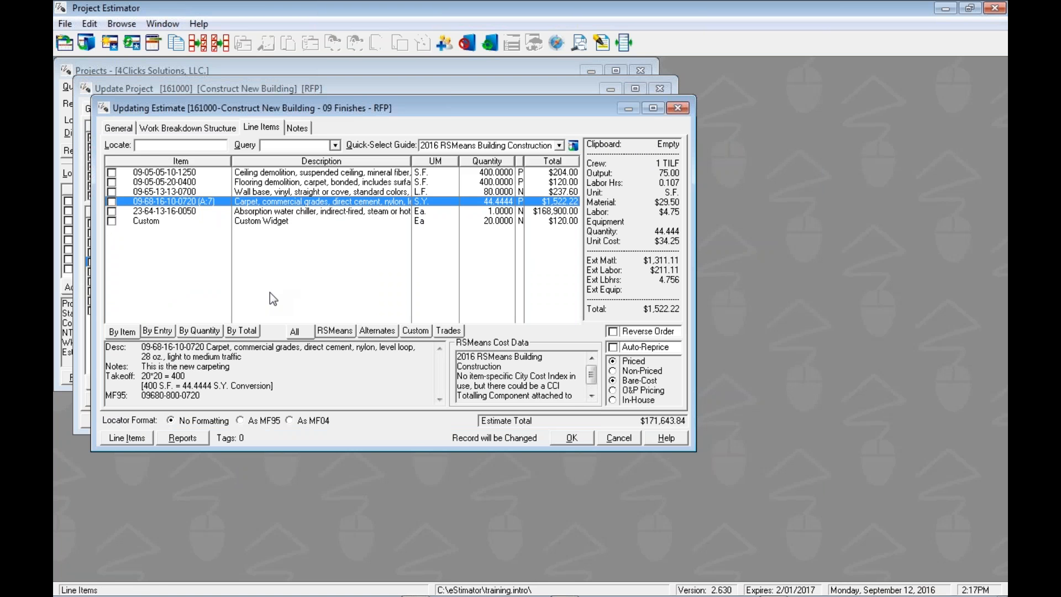
pyautogui.press('Up')
pyautogui.press('Up')
pyautogui.press('Up')
pyautogui.press('space')
pyautogui.press('space')
pyautogui.press('space')
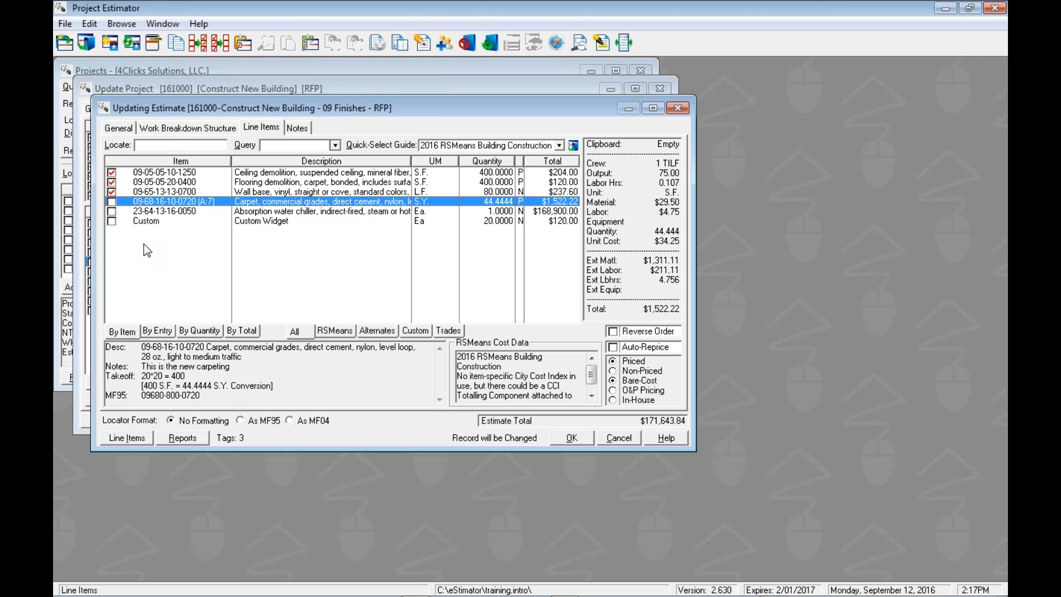
# - Copy the tagged 09 Finishes line items to the line item clipboard and close the estimate
pyautogui.click(132, 173)
pyautogui.rightClick(131, 173)
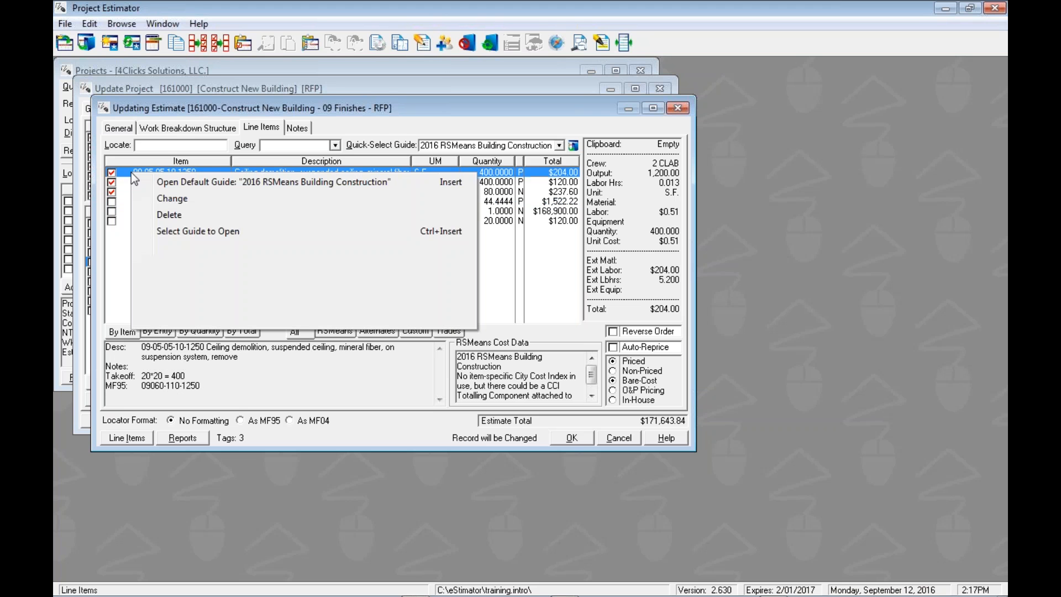
pyautogui.moveTo(143, 270)
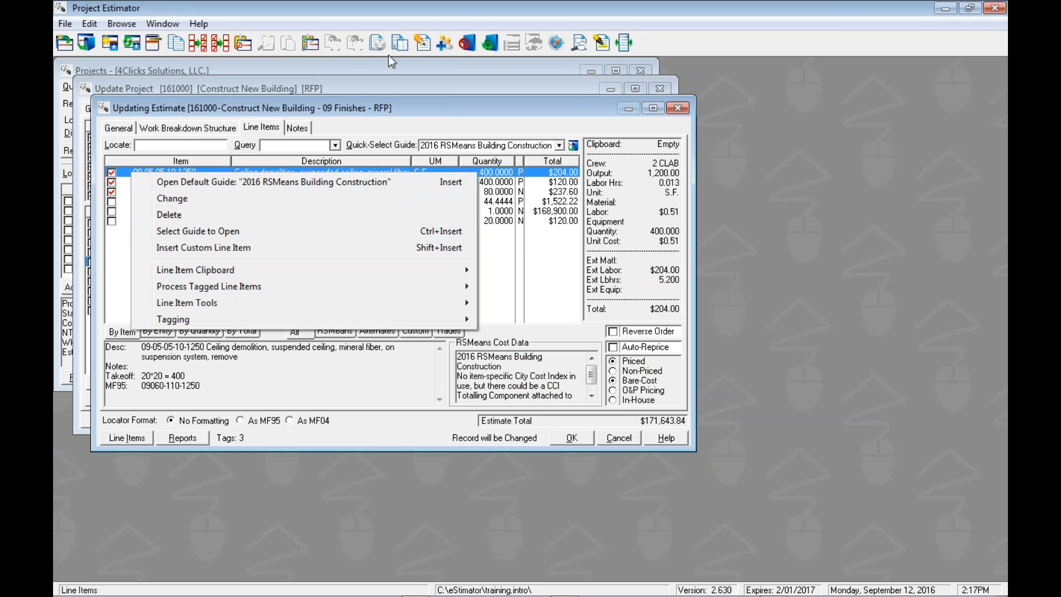
pyautogui.moveTo(248, 269)
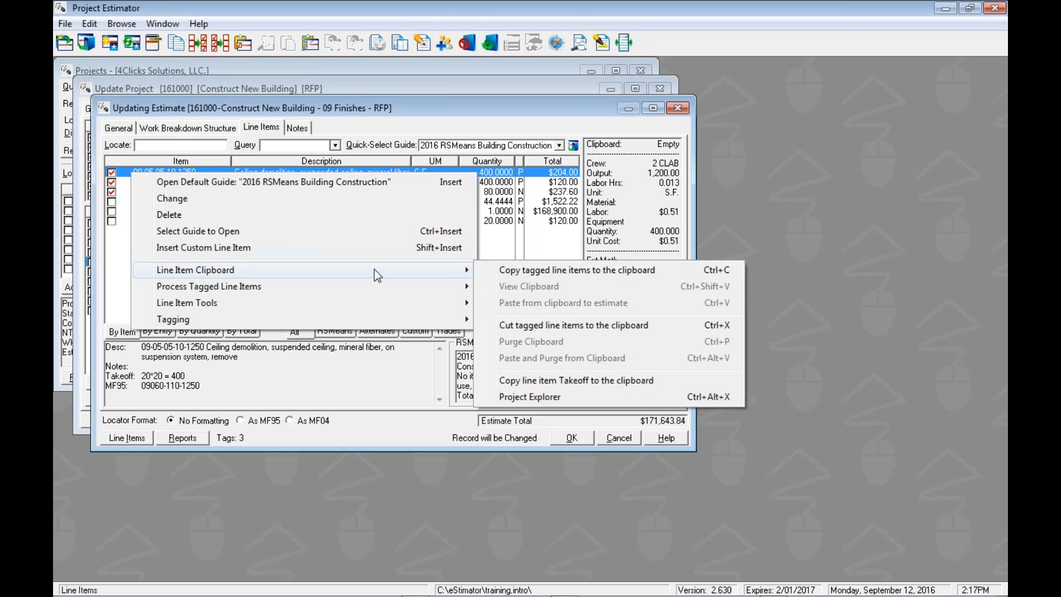
pyautogui.click(559, 274)
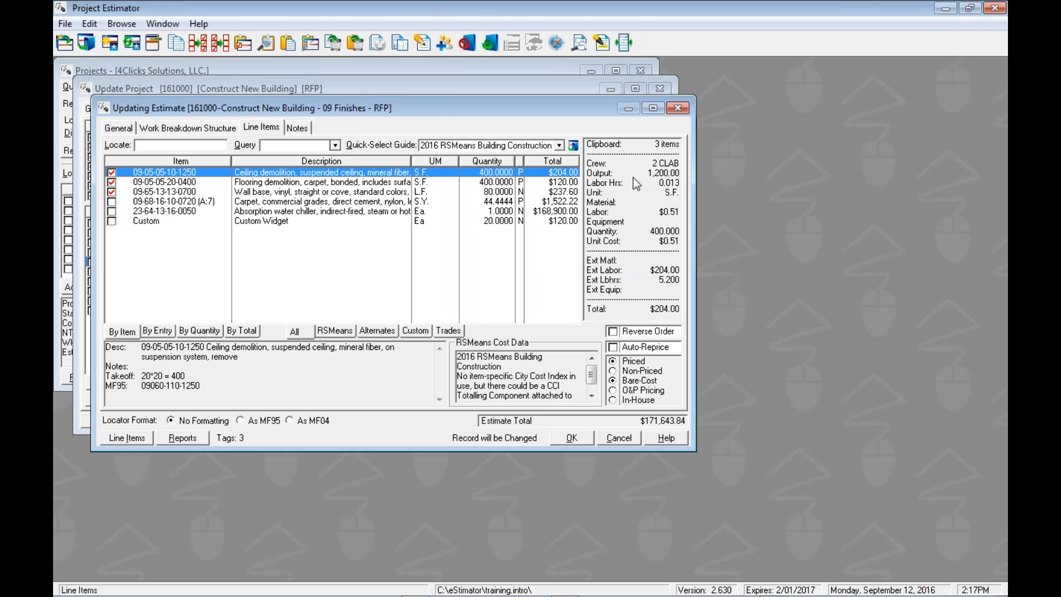
pyautogui.press('Escape')
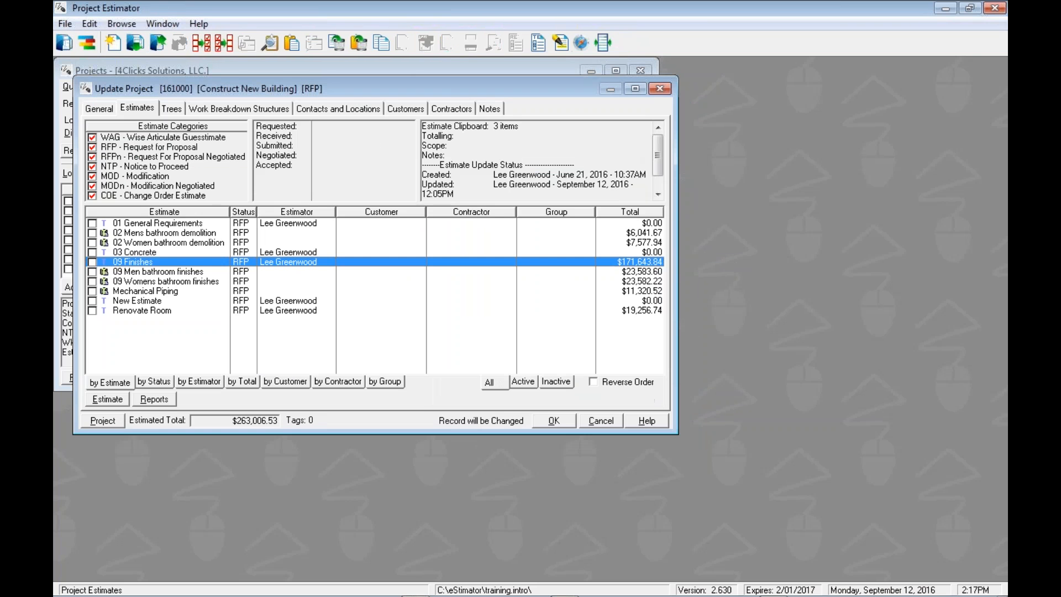
pyautogui.press('Down')
pyautogui.press('Down')
pyautogui.press('Down')
pyautogui.press('Return')
pyautogui.press('Down')
pyautogui.press('Down')
pyautogui.press('space')
pyautogui.press('space')
pyautogui.press('space')
pyautogui.press('Down')
pyautogui.press('Down')
pyautogui.press('space')
pyautogui.press('space')
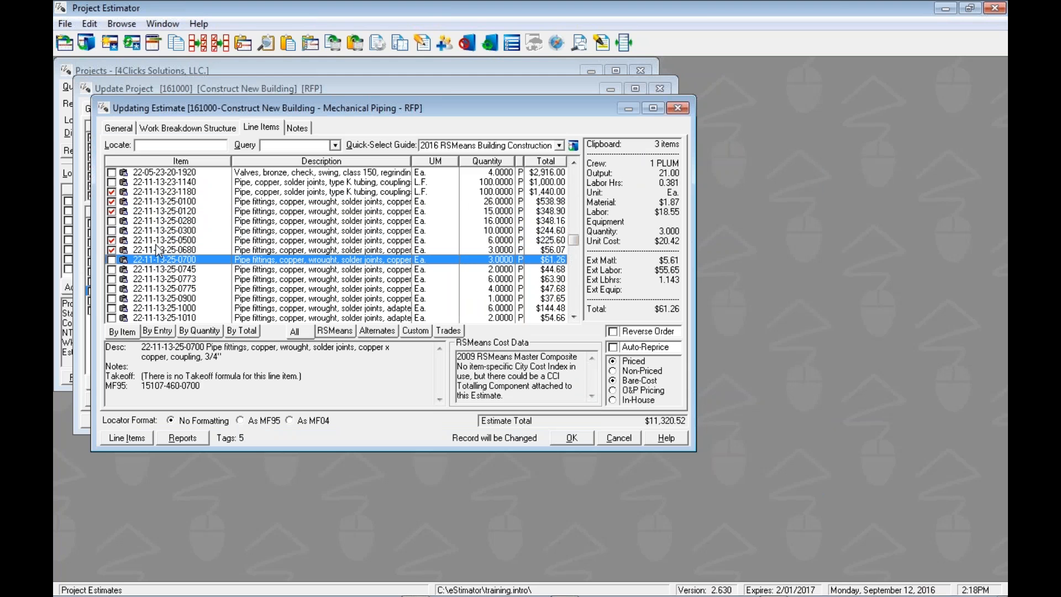
pyautogui.hotkey('ctrl', 'c')
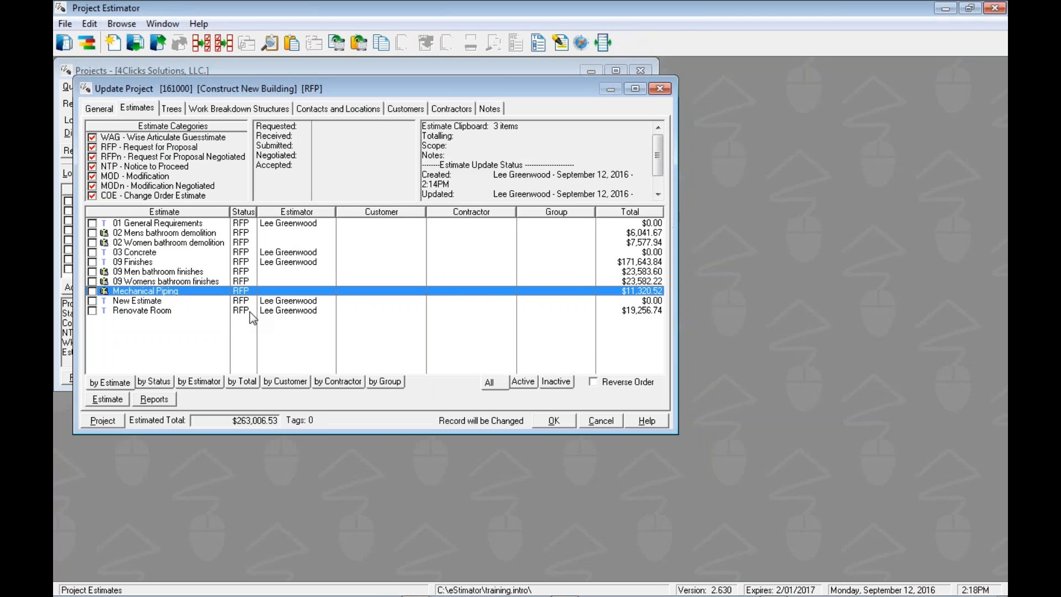
# - Open New Estimate, paste the clipboard line items into it, and purge the line item clipboard in the same operation
pyautogui.doubleClick(249, 301)
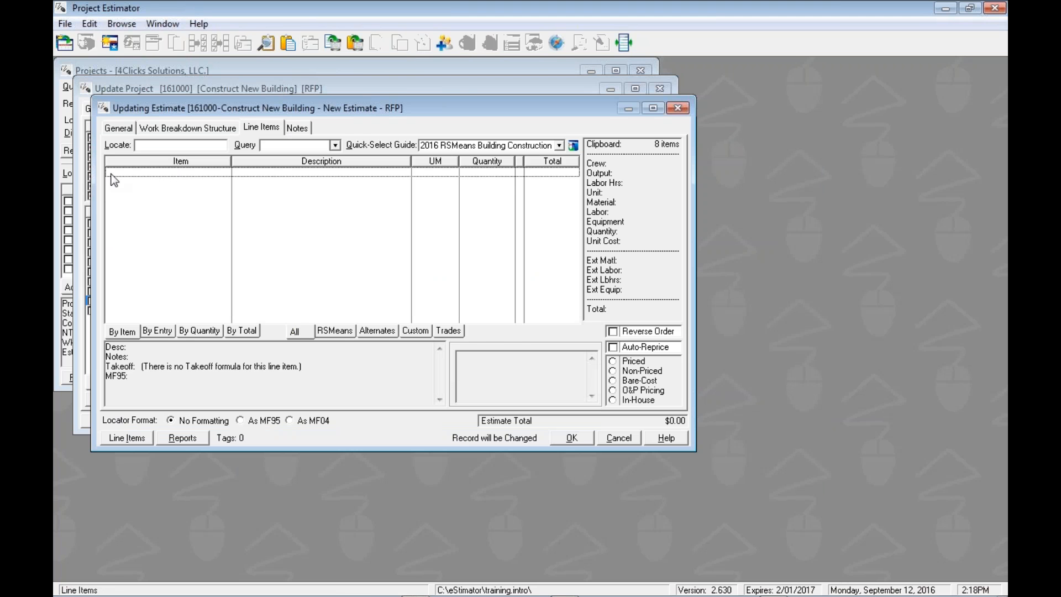
pyautogui.rightClick(126, 176)
pyautogui.moveTo(149, 273)
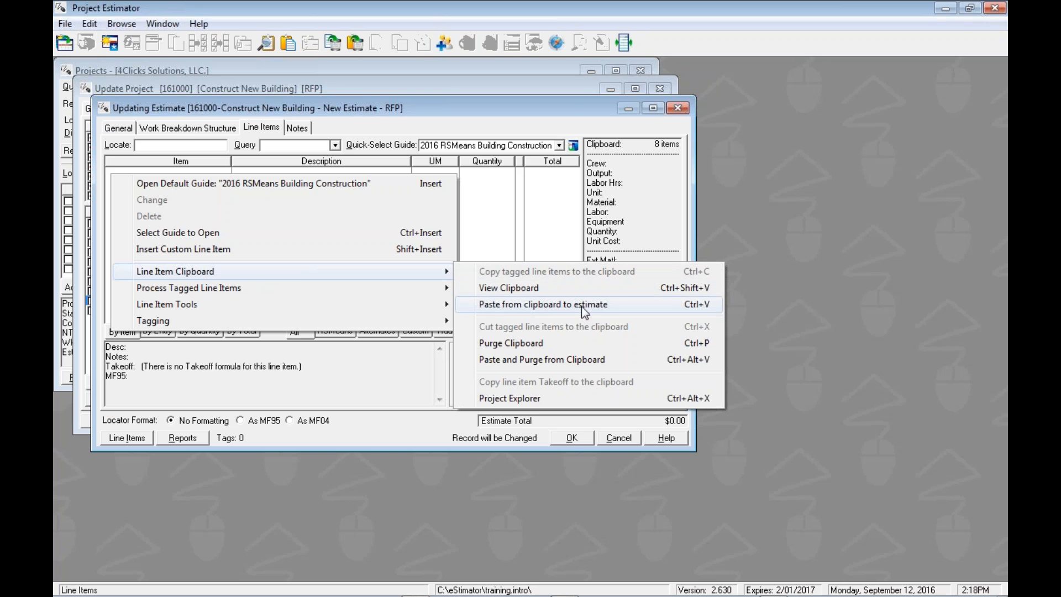
pyautogui.click(557, 361)
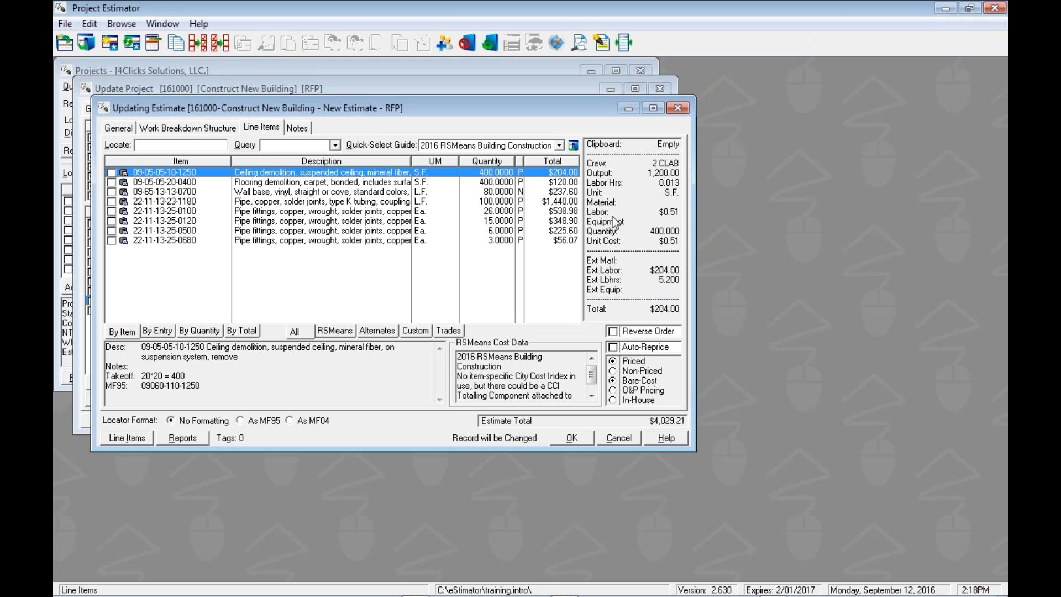
pyautogui.press('Down')
pyautogui.press('Down')
pyautogui.press('Down')
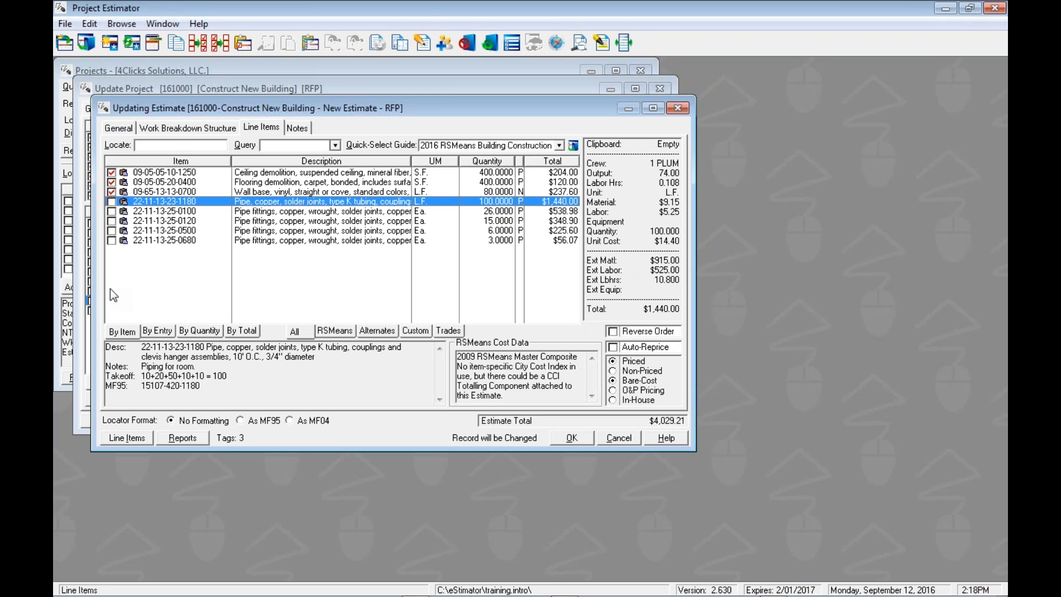
pyautogui.hotkey('ctrl', 'c')
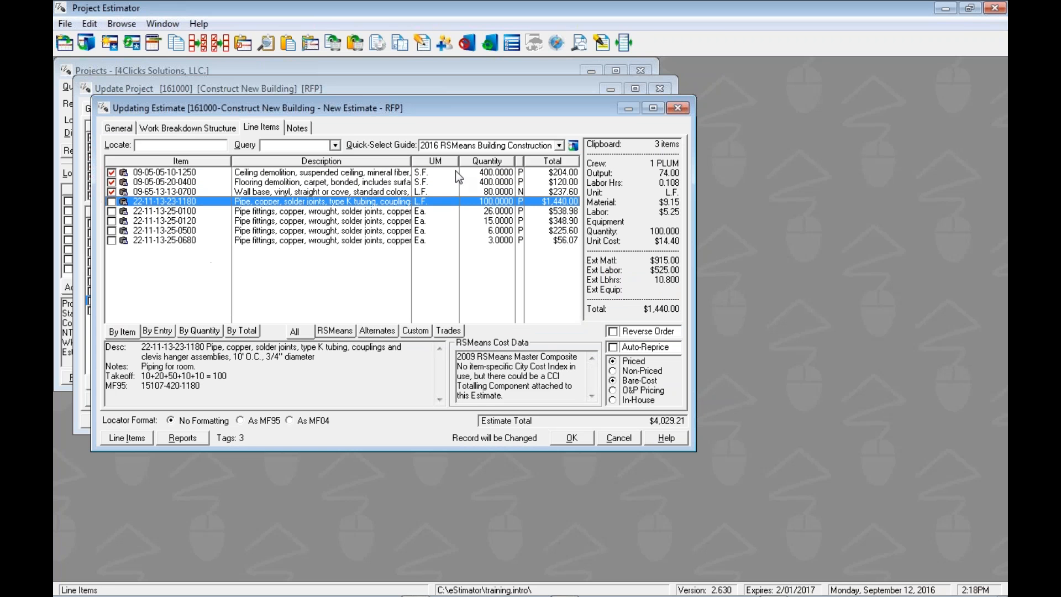
pyautogui.doubleClick(612, 148)
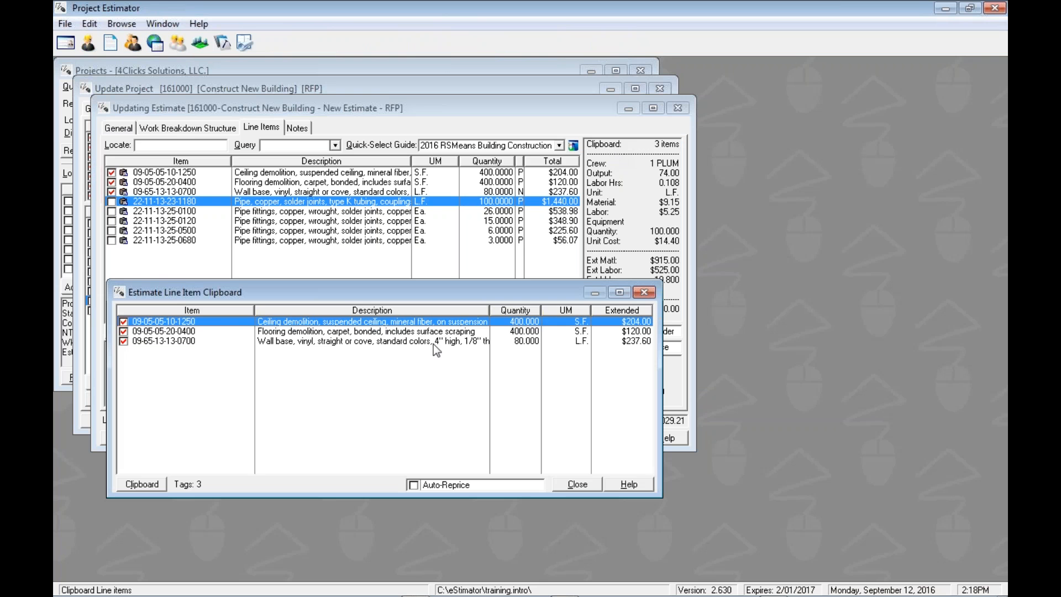
pyautogui.click(291, 344)
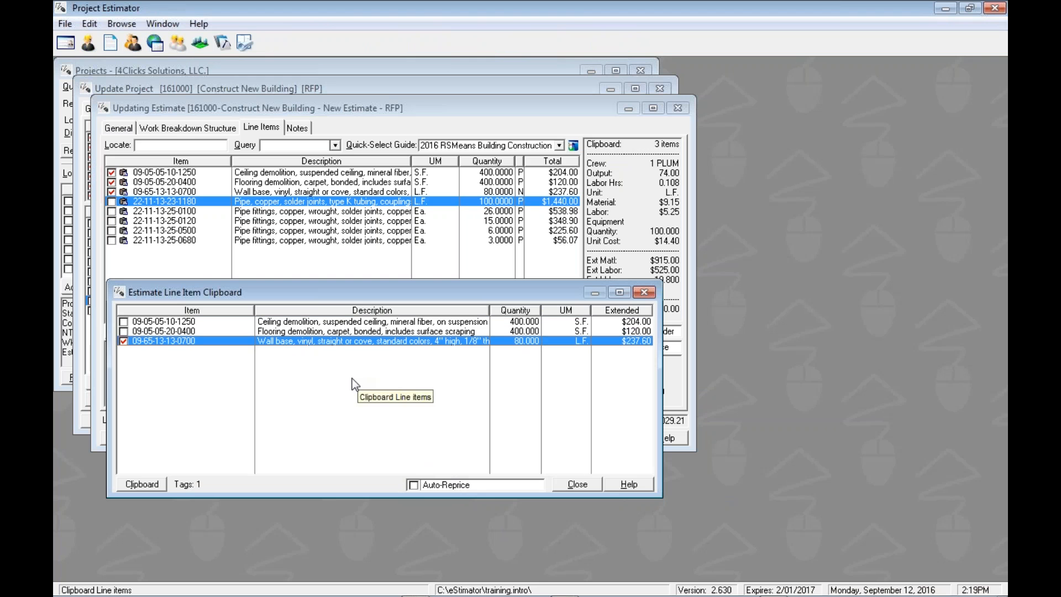
pyautogui.click(417, 486)
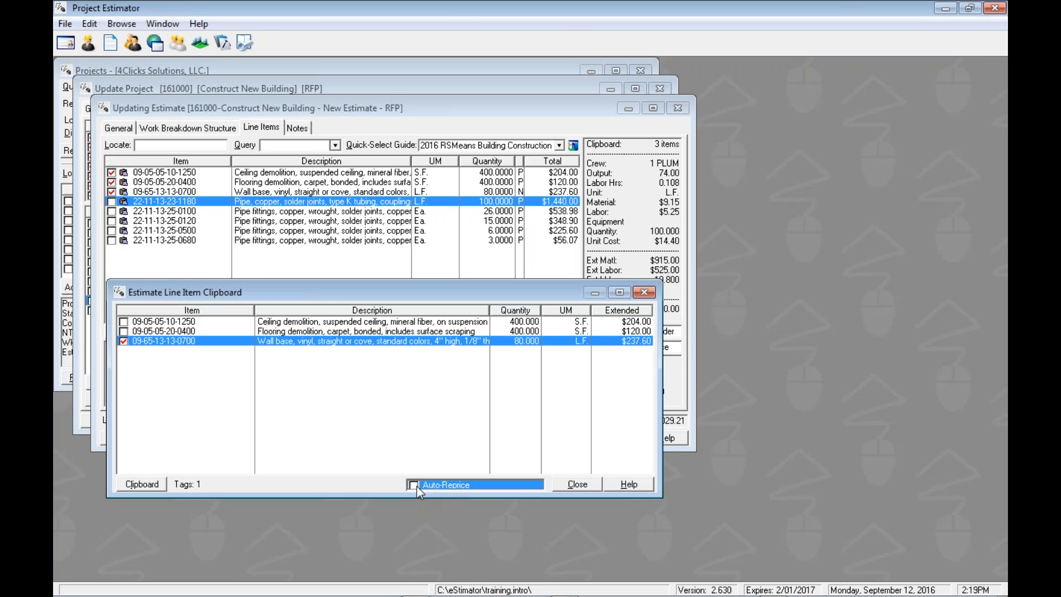
pyautogui.rightClick(304, 379)
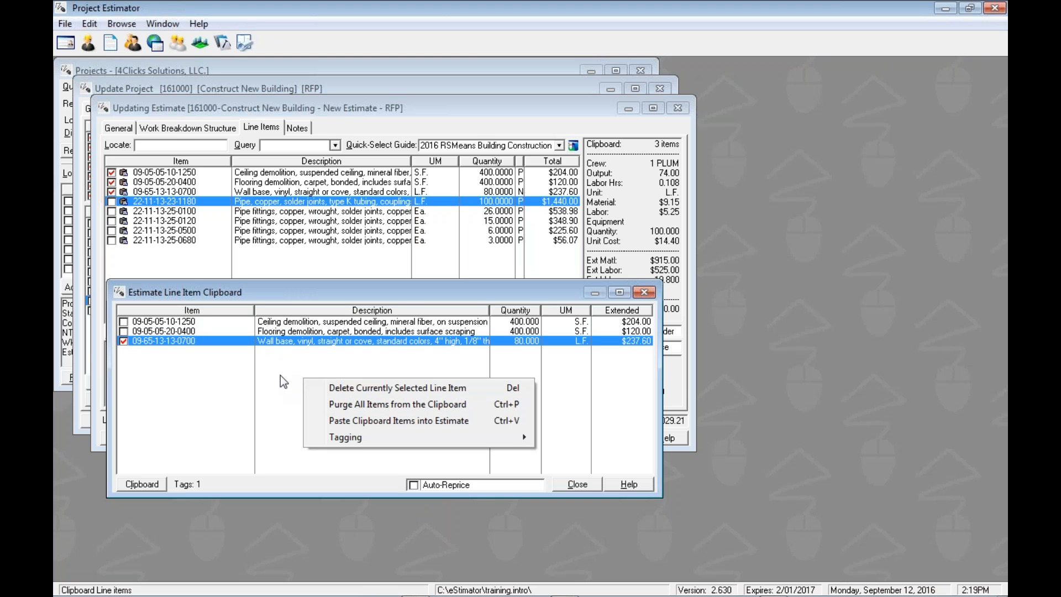
pyautogui.press('Escape')
pyautogui.press('Escape')
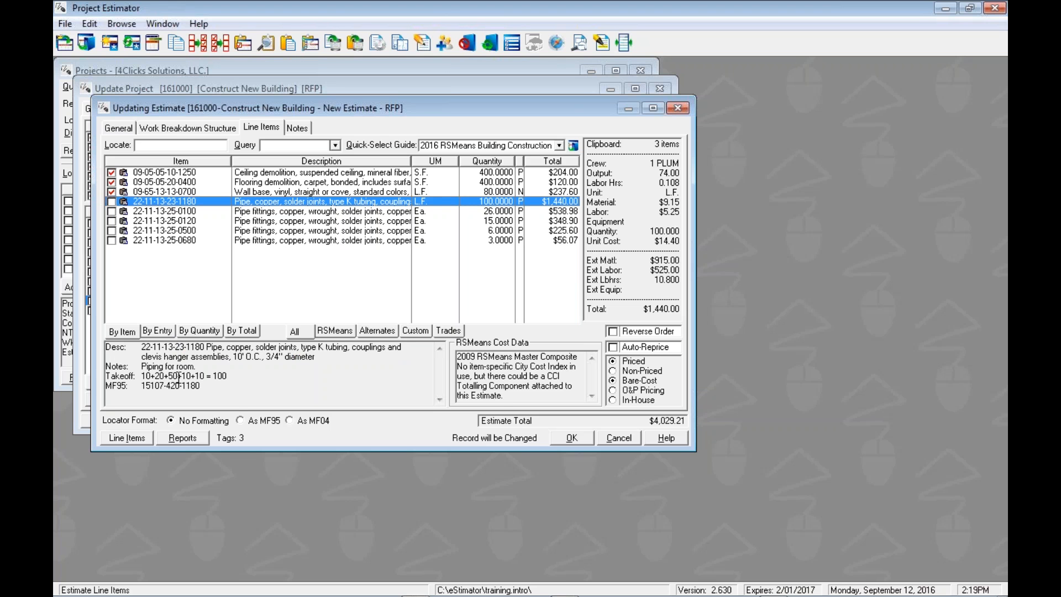
pyautogui.moveTo(145, 366); pyautogui.dragTo(213, 388)
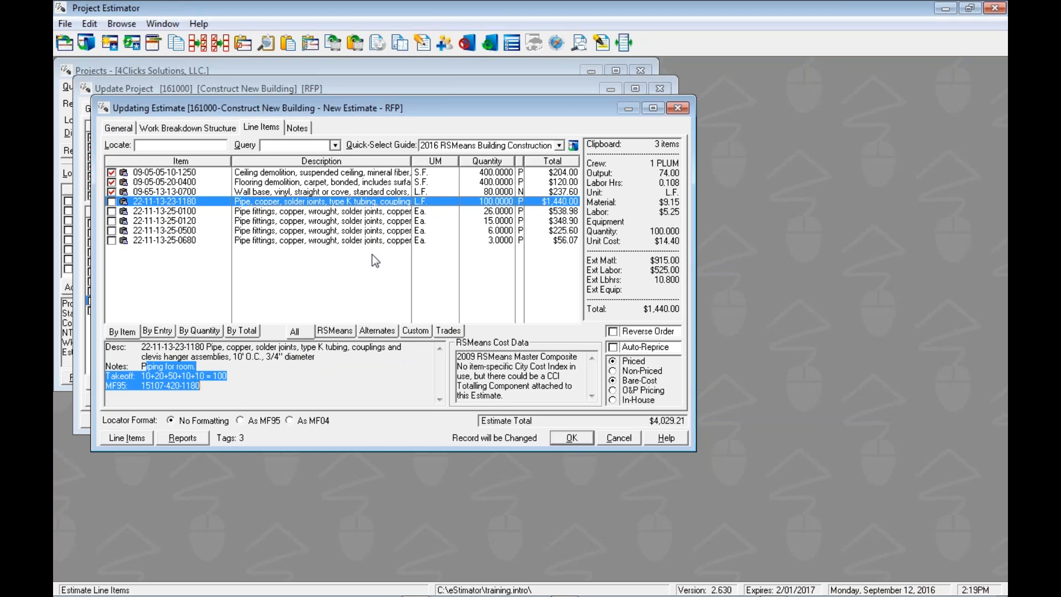
# - Untag all tagged line items in New Estimate
pyautogui.click(428, 200)
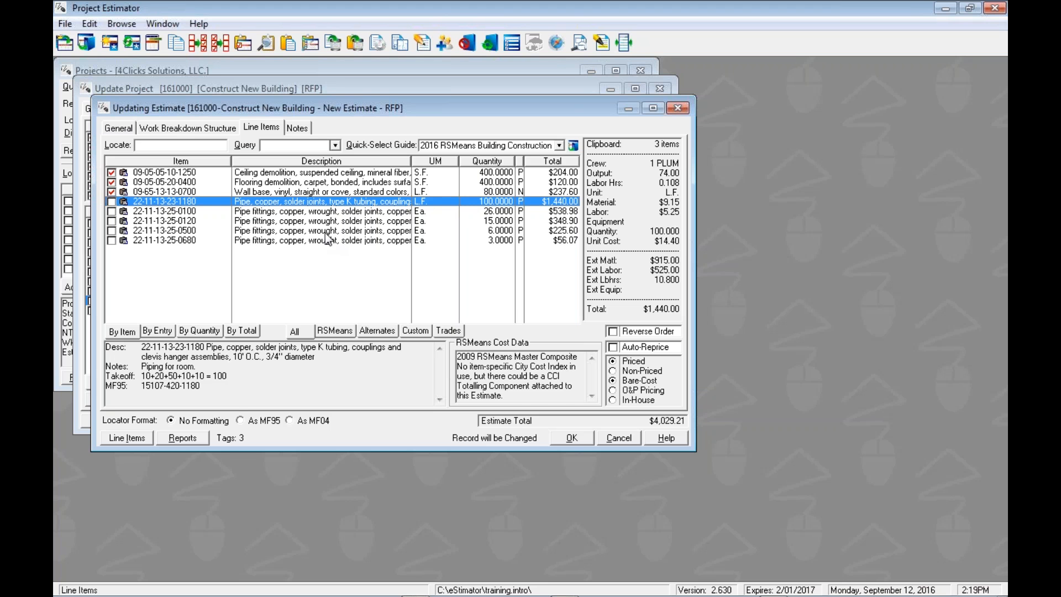
pyautogui.press('Up')
pyautogui.press('Up')
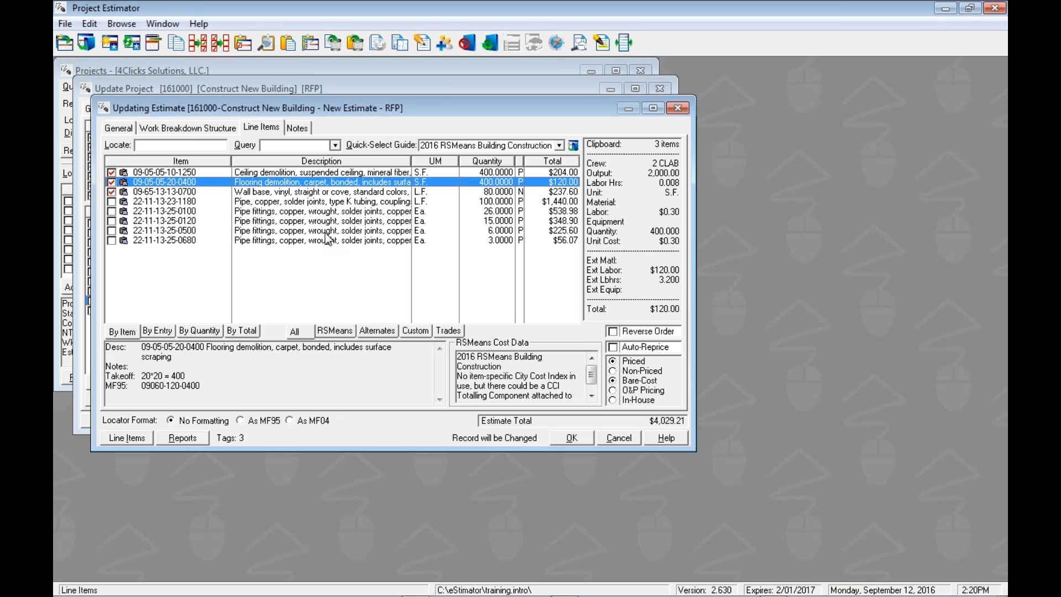
pyautogui.hotkey('ctrl', 'u')
pyautogui.doubleClick(326, 172)
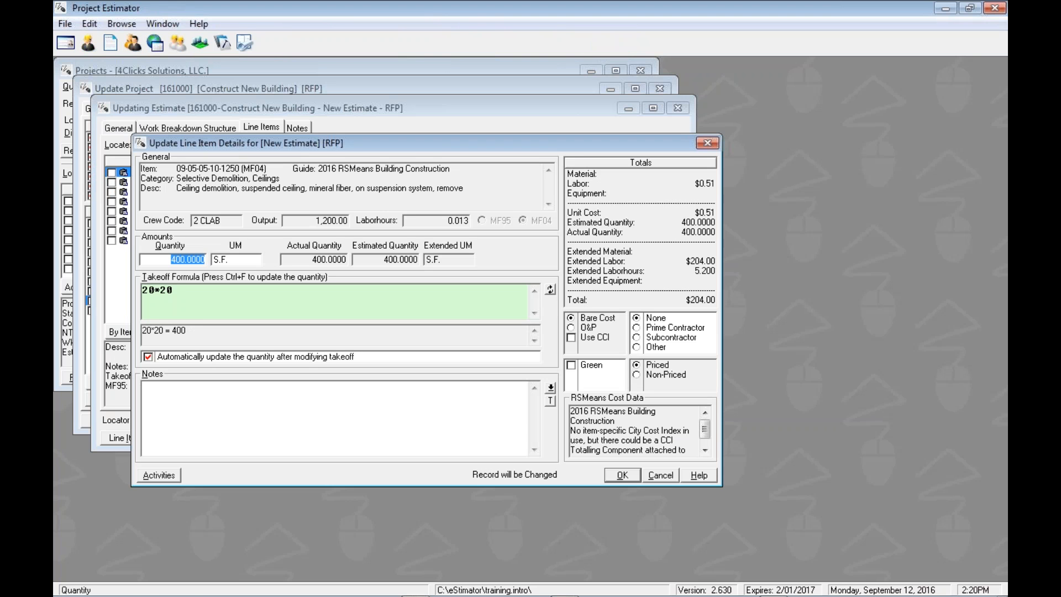
pyautogui.click(143, 290)
pyautogui.hotkey('shift', 'End')
pyautogui.write('30*30')
pyautogui.hotkey('ctrl', 'f')
pyautogui.press('Return')
pyautogui.press('Down')
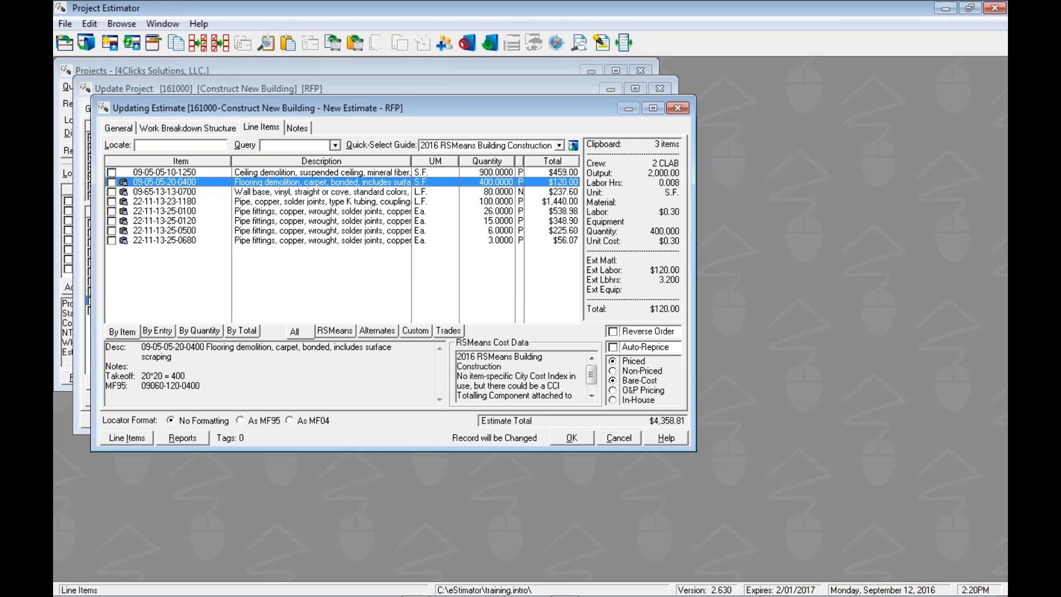
pyautogui.click(160, 176)
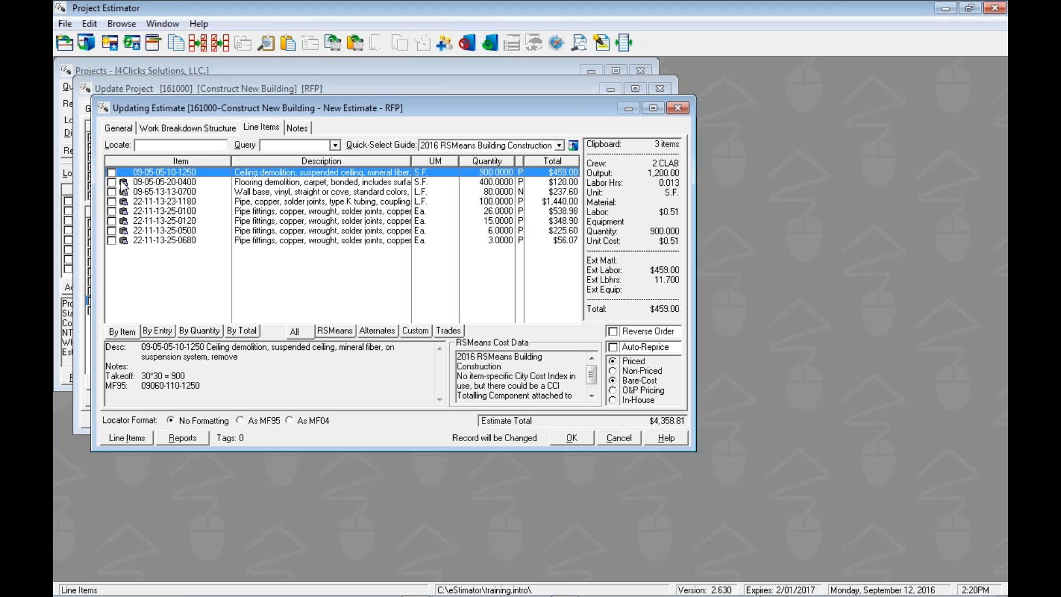
pyautogui.click(166, 182)
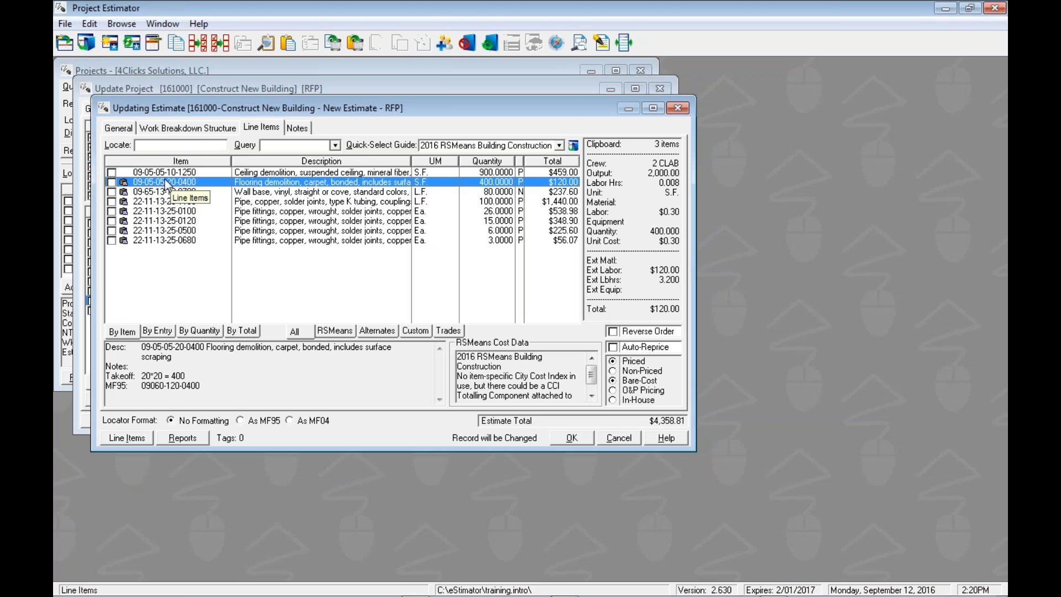
pyautogui.press('Down')
pyautogui.press('Down')
pyautogui.press('Down')
pyautogui.press('Down')
pyautogui.press('Down')
pyautogui.press('Down')
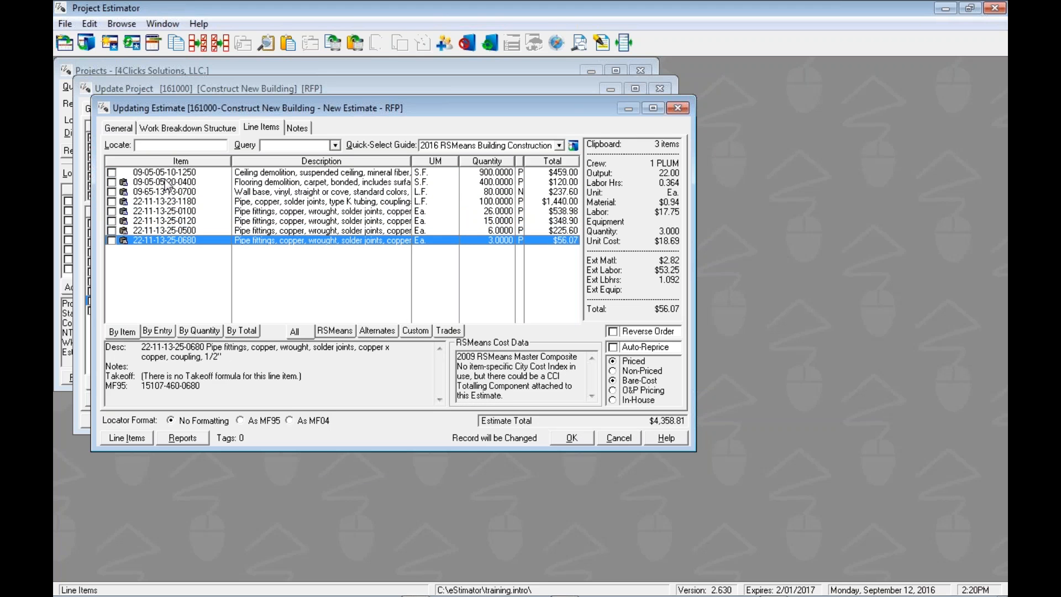
# - Close New Estimate and open the 02 Mens bathroom demolition estimate
pyautogui.press('Escape')
pyautogui.press('Left')
pyautogui.press('Left')
pyautogui.press('Return')
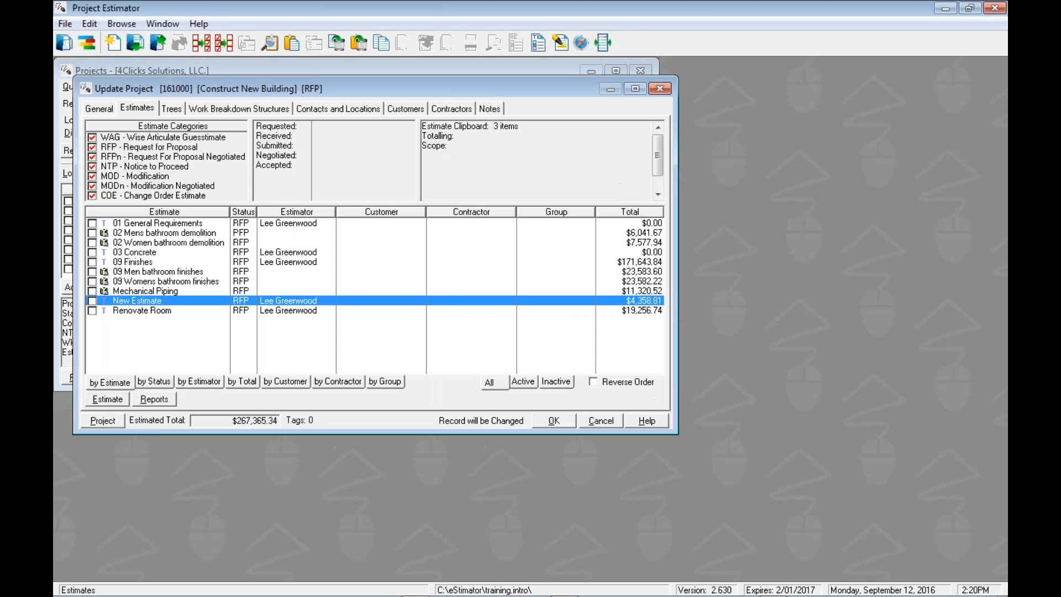
pyautogui.press('Up')
pyautogui.press('Up')
pyautogui.press('Up')
pyautogui.press('Up')
pyautogui.press('Up')
pyautogui.press('Up')
pyautogui.press('Up')
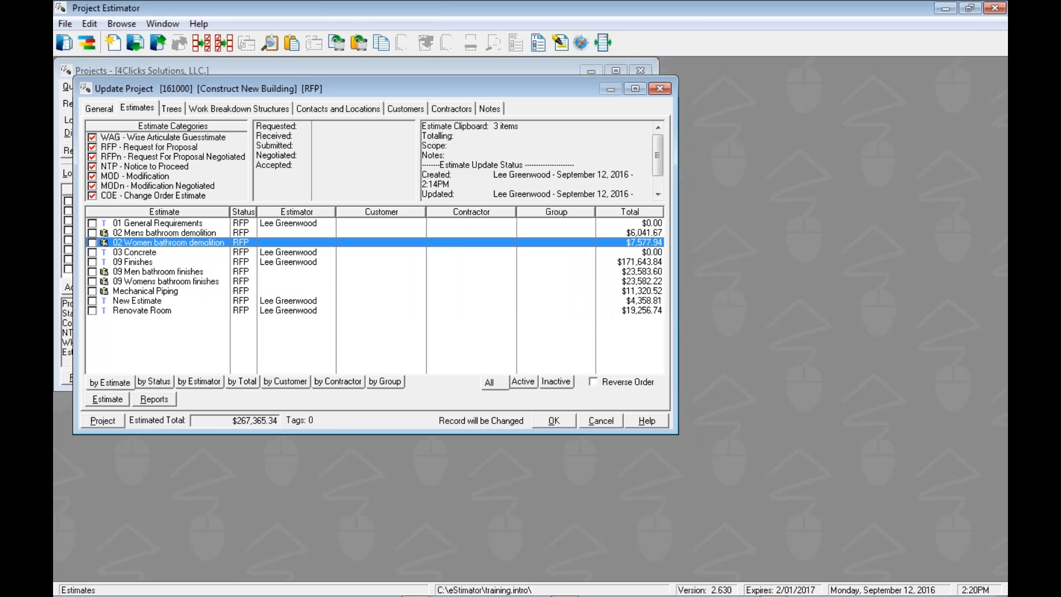
pyautogui.press('Return')
# - Examine the clipboard markers and clipboard count among the line items of 02 Mens bathroom demolition, and close the estimate
pyautogui.press('Down')
pyautogui.press('Down')
pyautogui.press('Down')
pyautogui.press('Down')
pyautogui.press('Down')
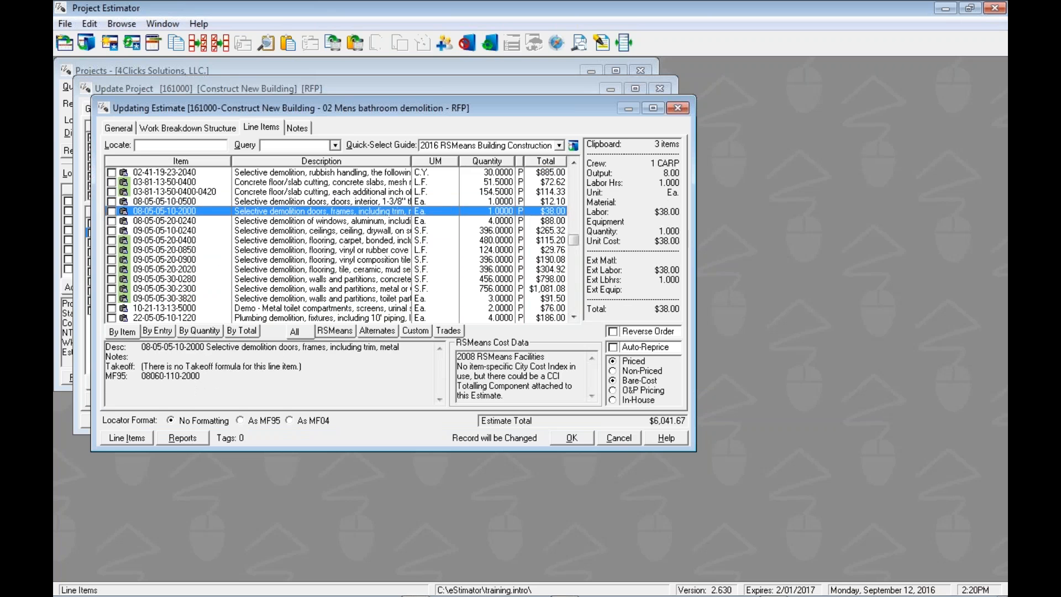
pyautogui.press('Escape')
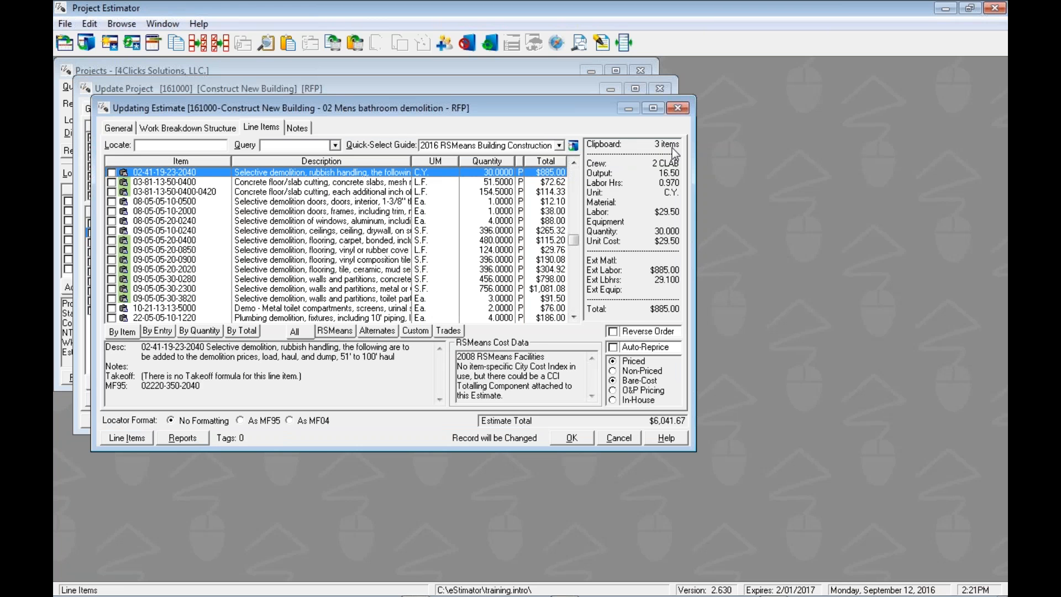
pyautogui.click(678, 108)
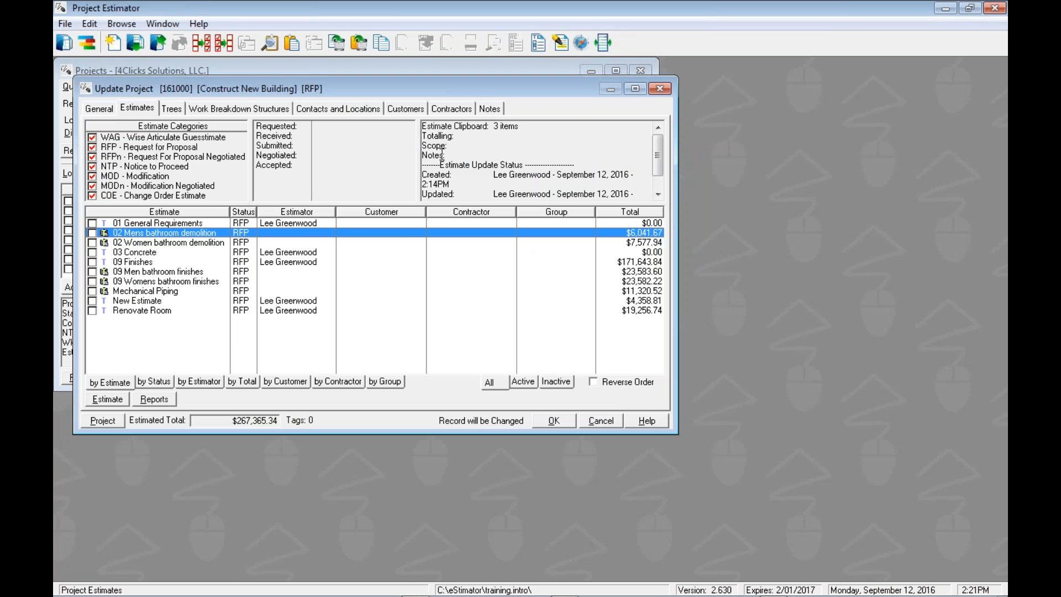
# - Leave Construct New Building, check the estimate and line item clipboards in Renovate Restrooms and its 01 General Conditions estimate, and close both
pyautogui.press('Escape')
pyautogui.press('Tab')
pyautogui.press('Return')
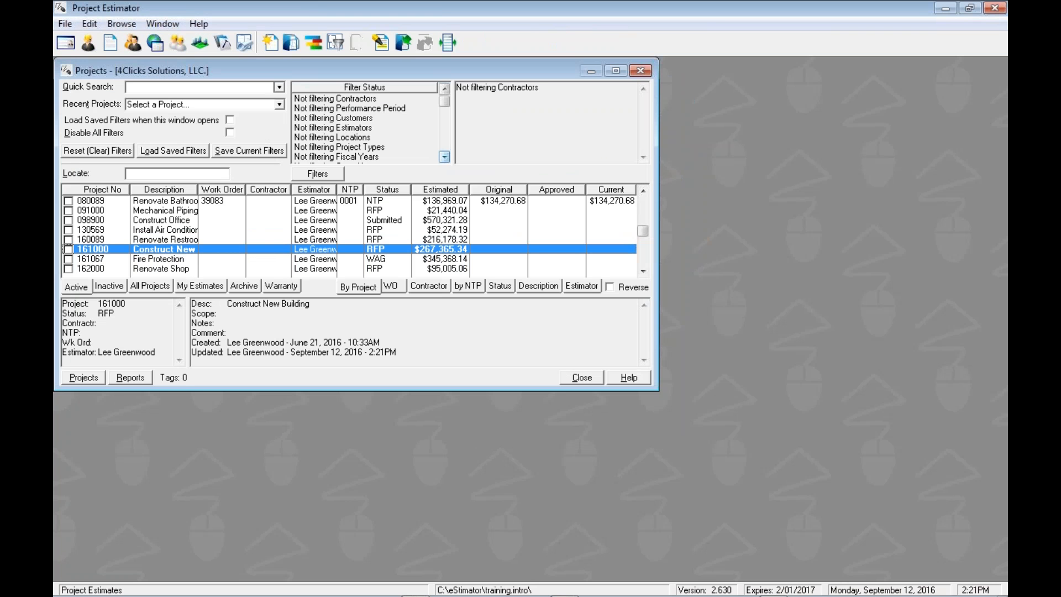
pyautogui.press('Up')
pyautogui.press('Return')
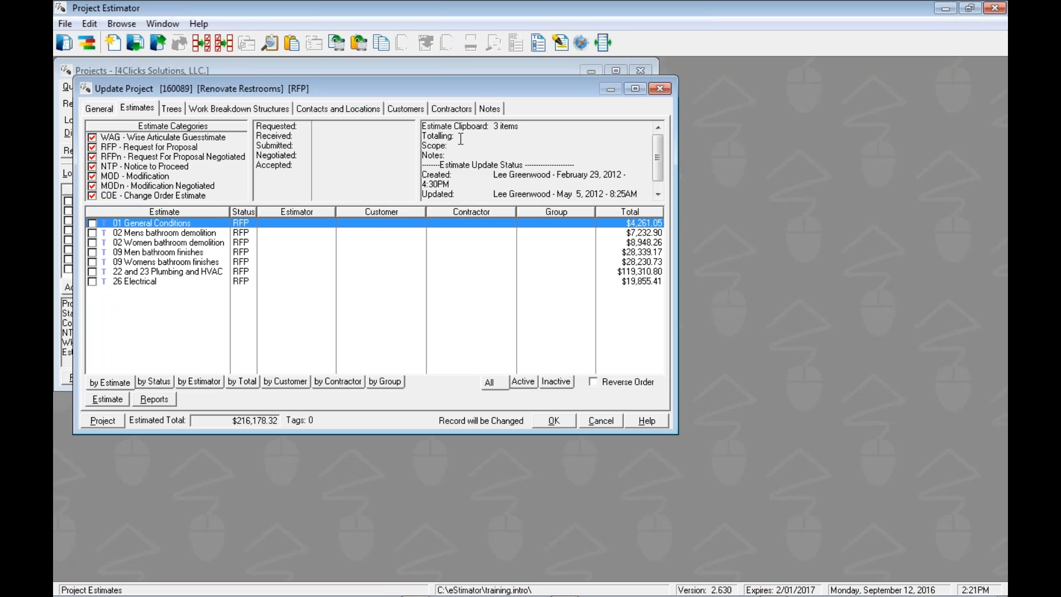
pyautogui.press('Return')
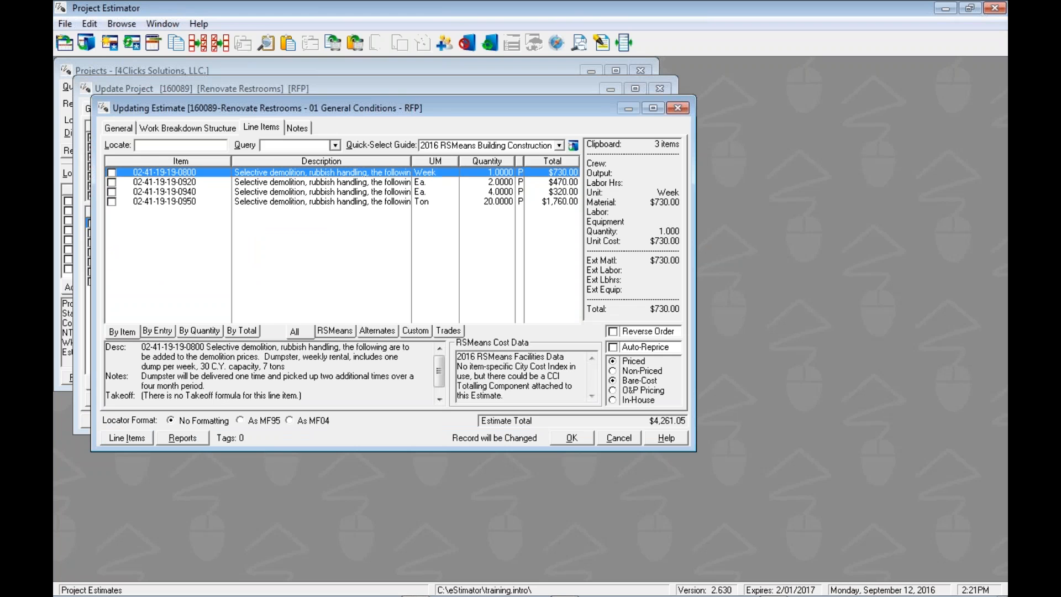
pyautogui.press('Escape')
pyautogui.press('Escape')
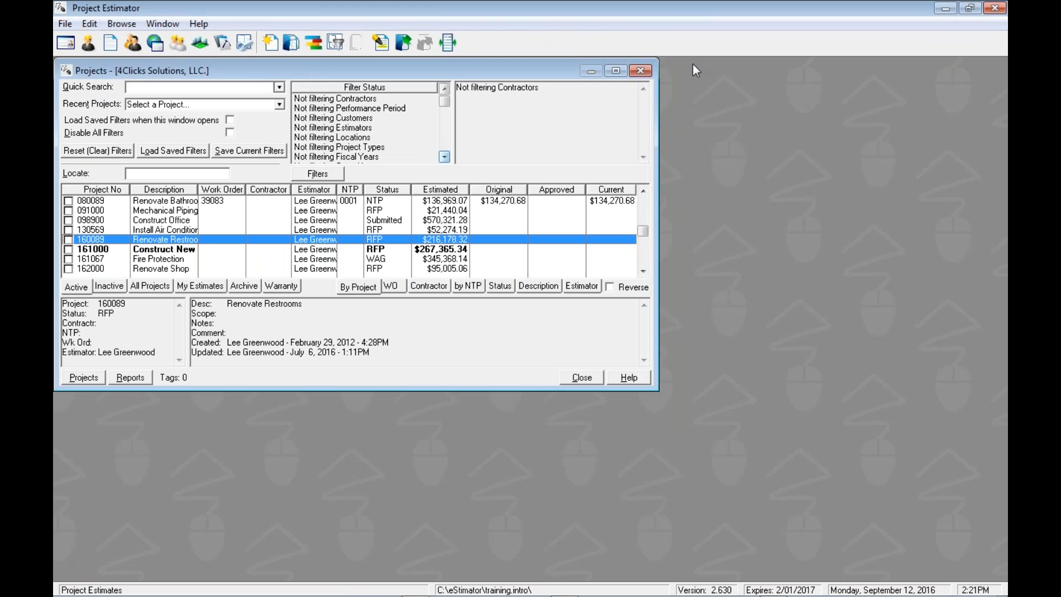
# - Close the Projects window and reopen the project list
pyautogui.click(641, 70)
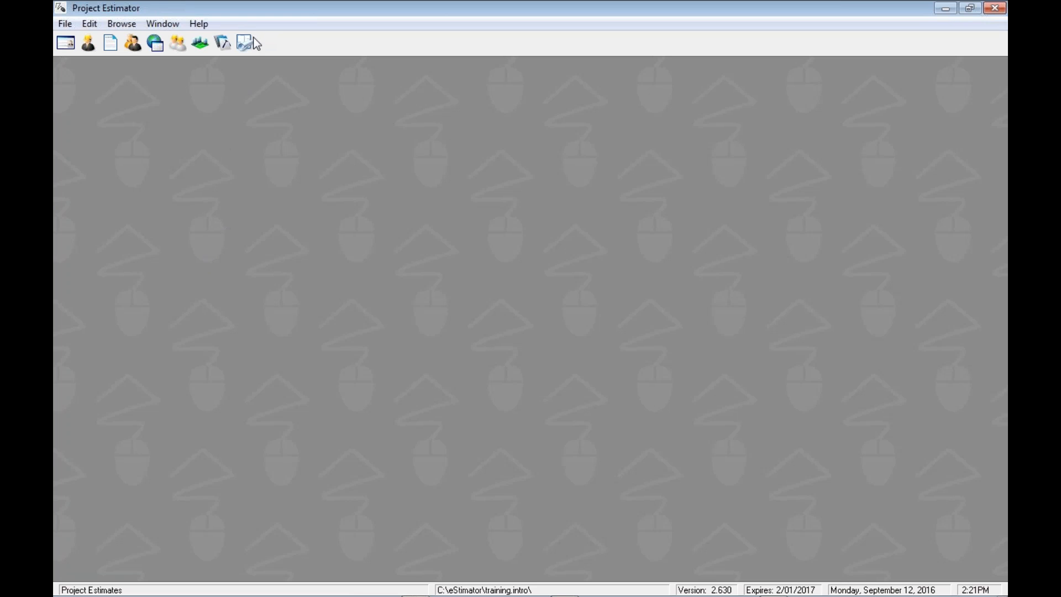
pyautogui.click(112, 28)
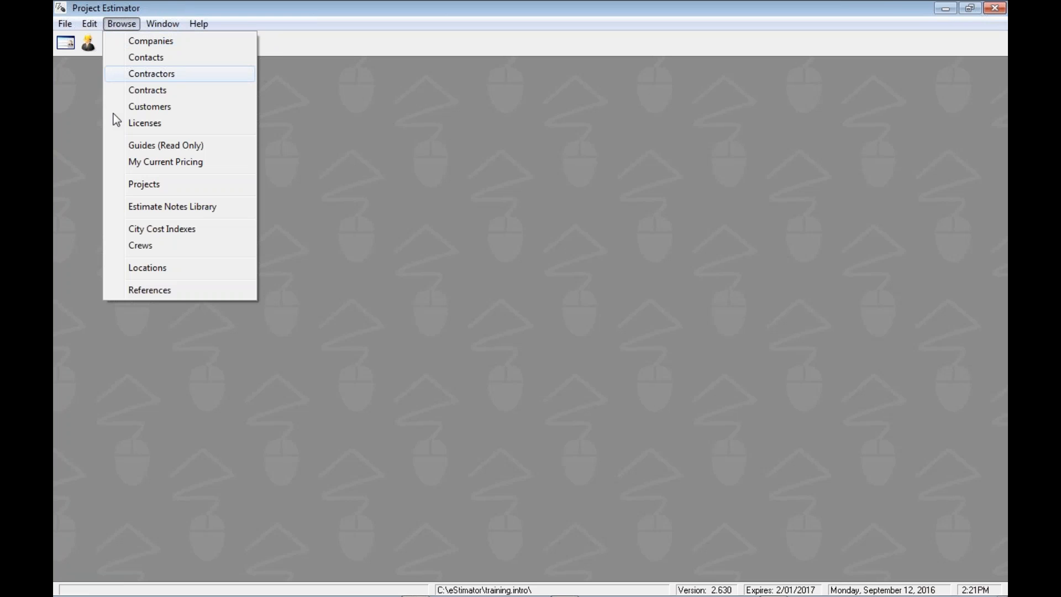
pyautogui.click(109, 179)
pyautogui.press('Escape')
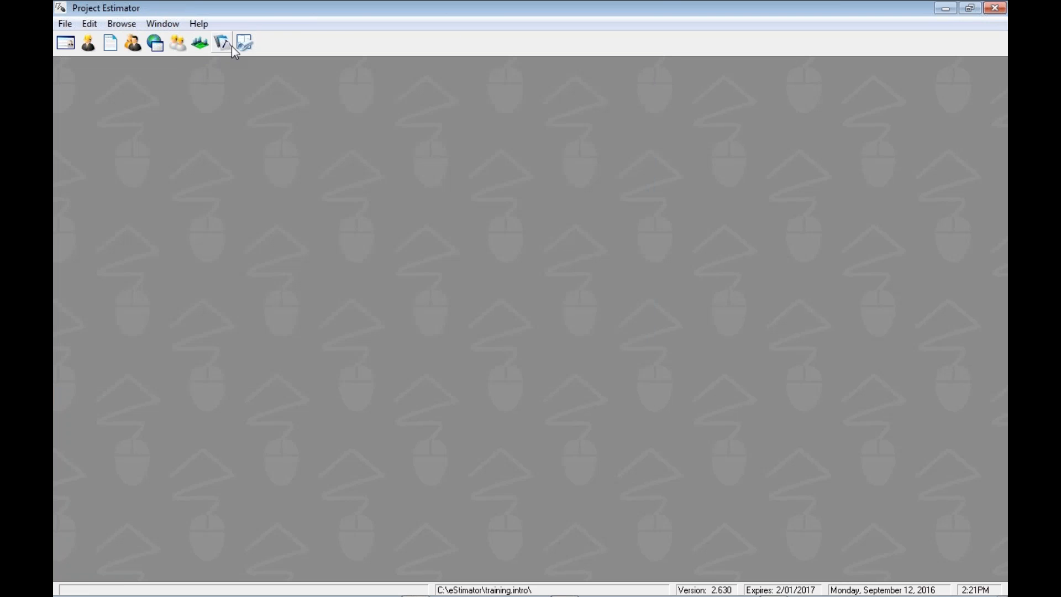
pyautogui.click(248, 45)
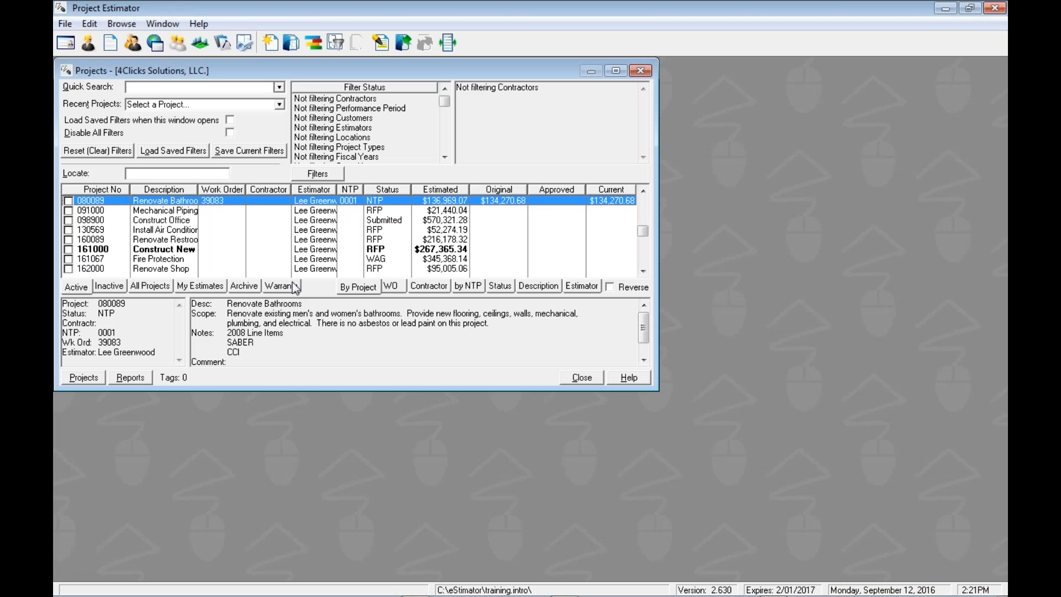
# - Check the estimate clipboard in Construct New Building and the line item clipboard in its 01 General Requirements estimate, and close both
pyautogui.press('Down')
pyautogui.press('Down')
pyautogui.press('Down')
pyautogui.press('Down')
pyautogui.press('Down')
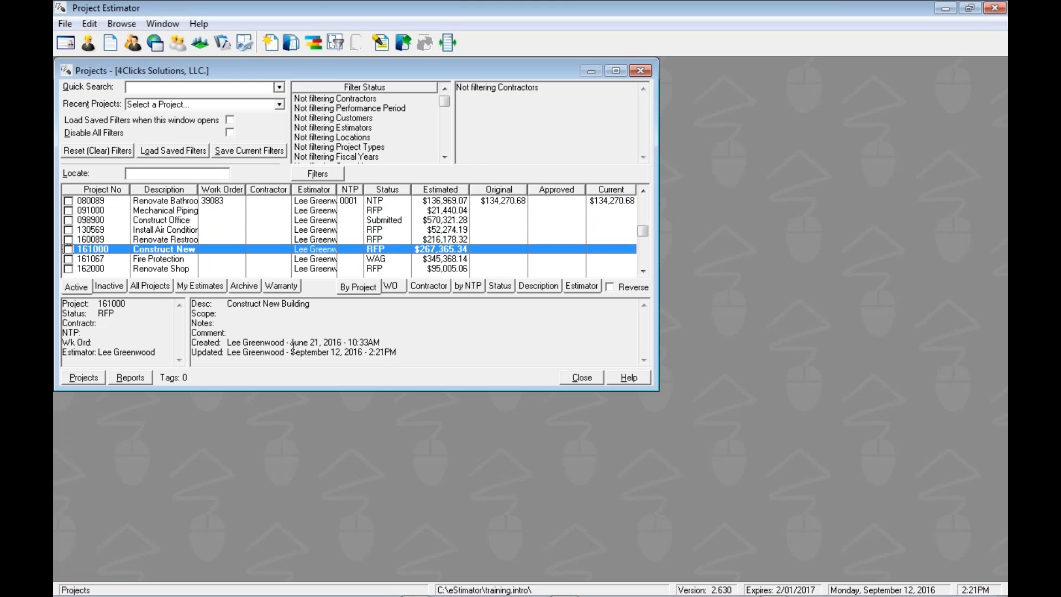
pyautogui.press('Return')
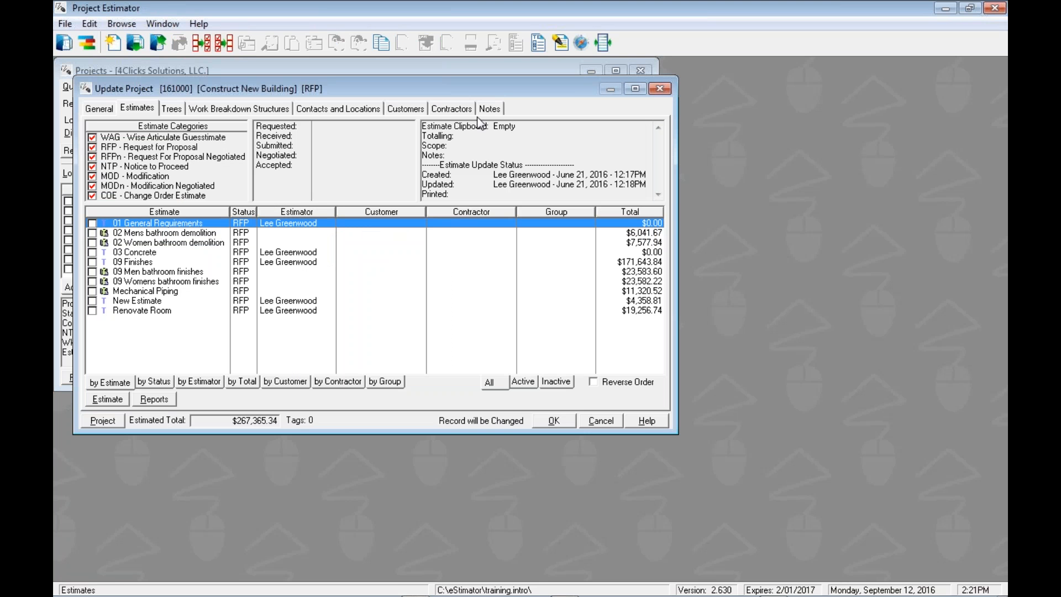
pyautogui.press('Return')
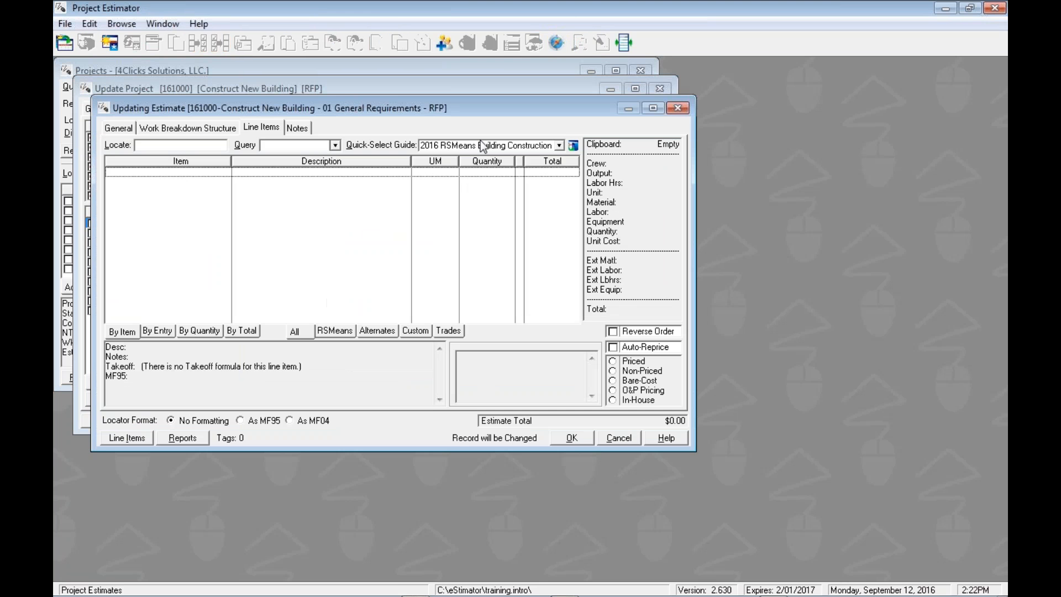
pyautogui.press('Escape')
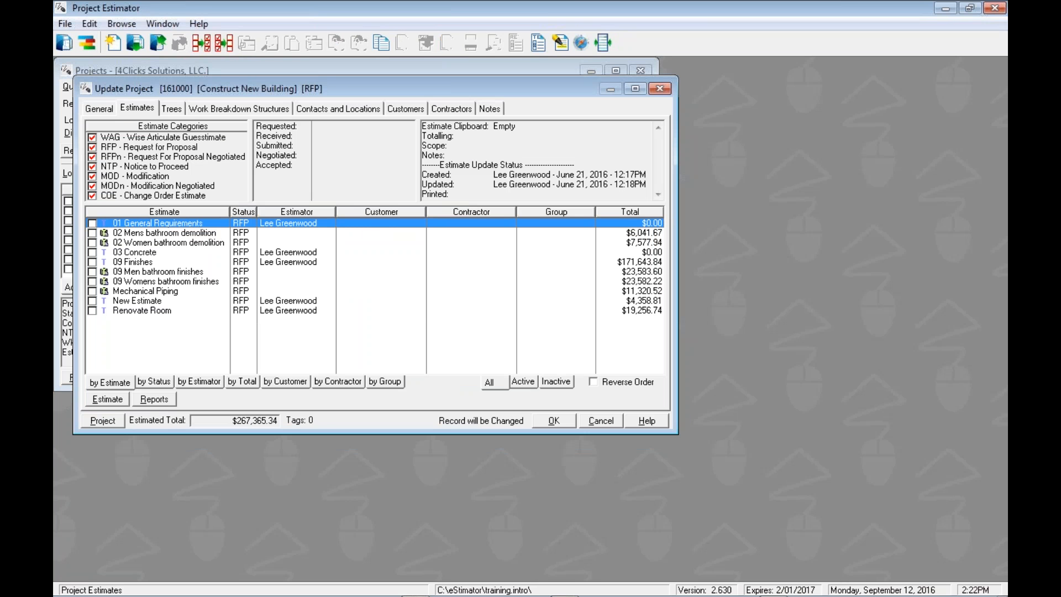
pyautogui.press('Escape')
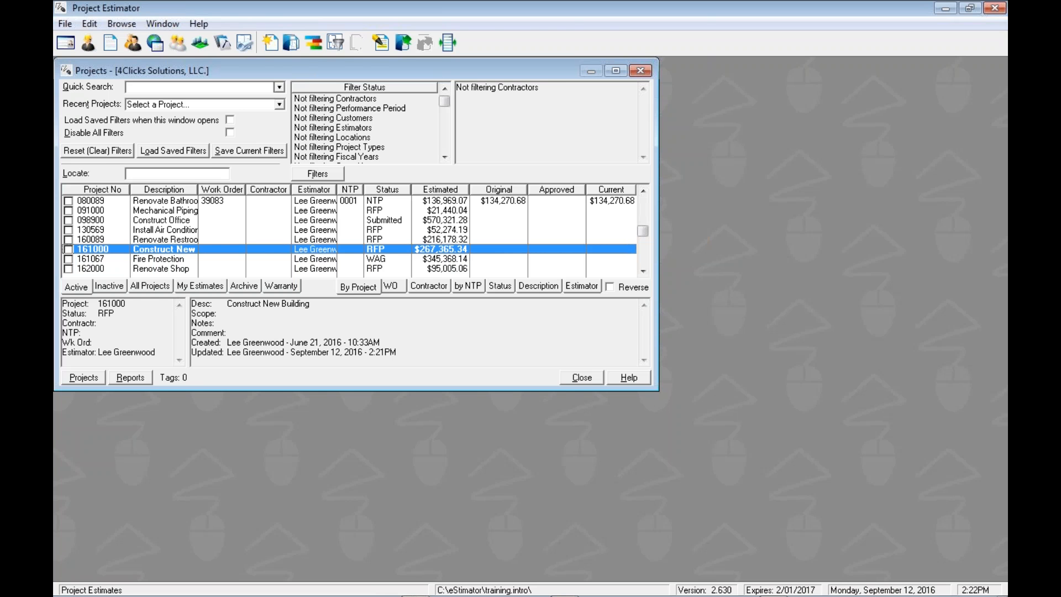
# - Reopen the Construct New Building project and launch Project Explorer from its estimate clipboard commands
pyautogui.press('Return')
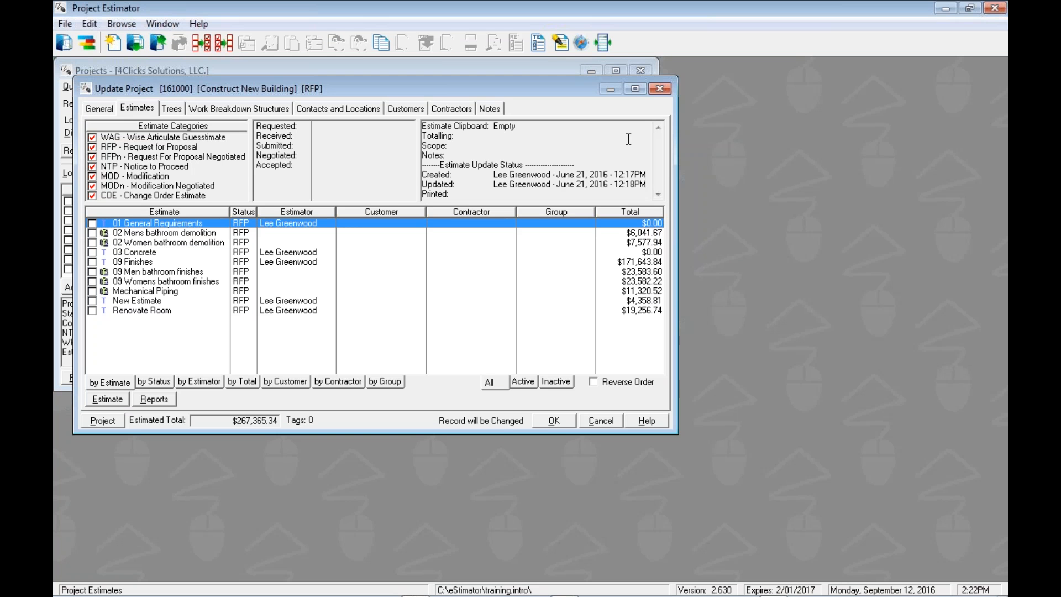
pyautogui.click(582, 43)
pyautogui.rightClick(127, 224)
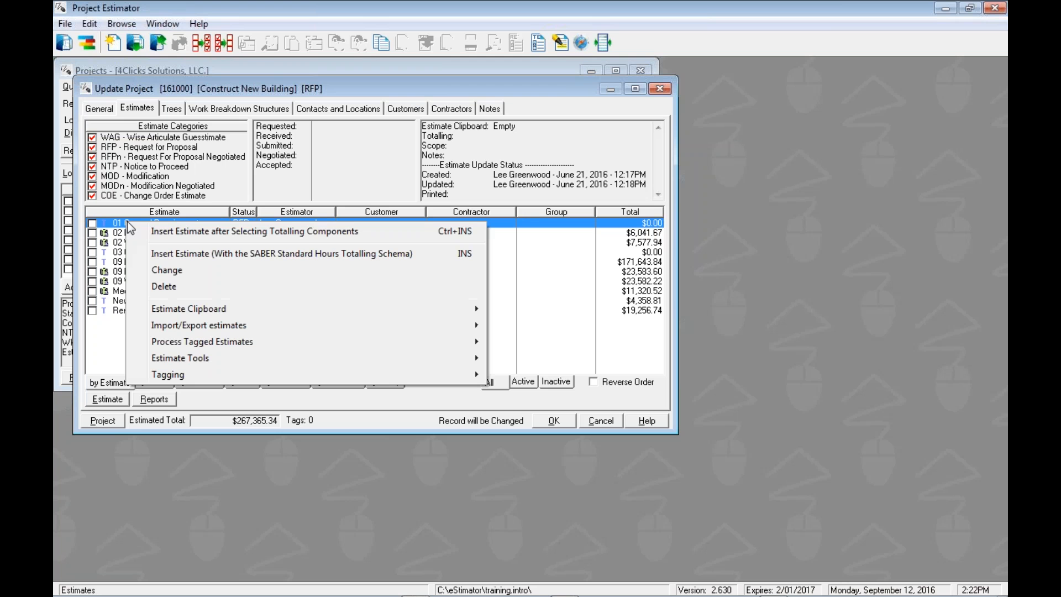
pyautogui.moveTo(156, 317)
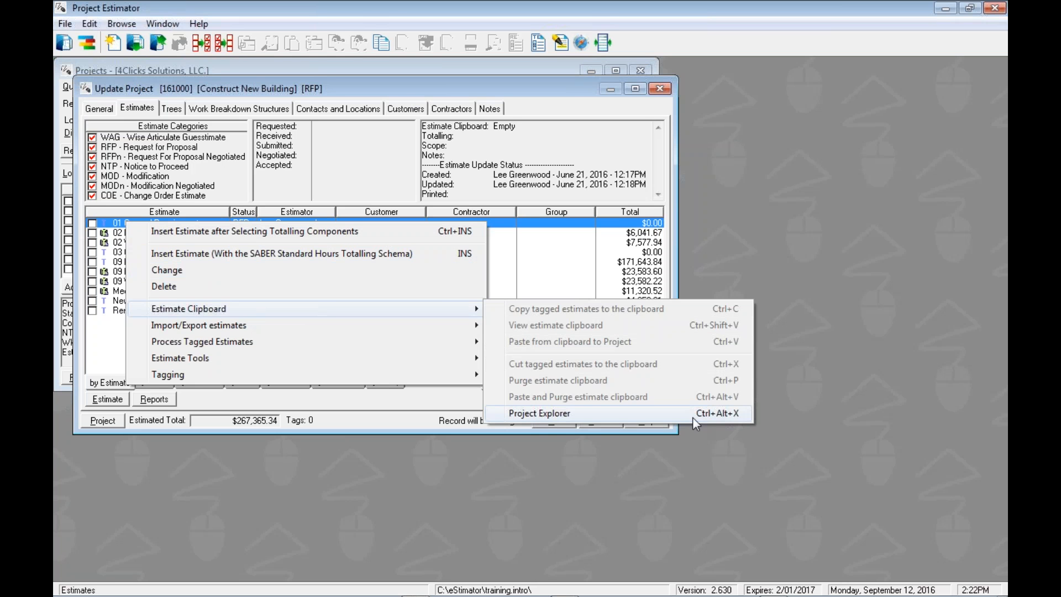
pyautogui.click(502, 413)
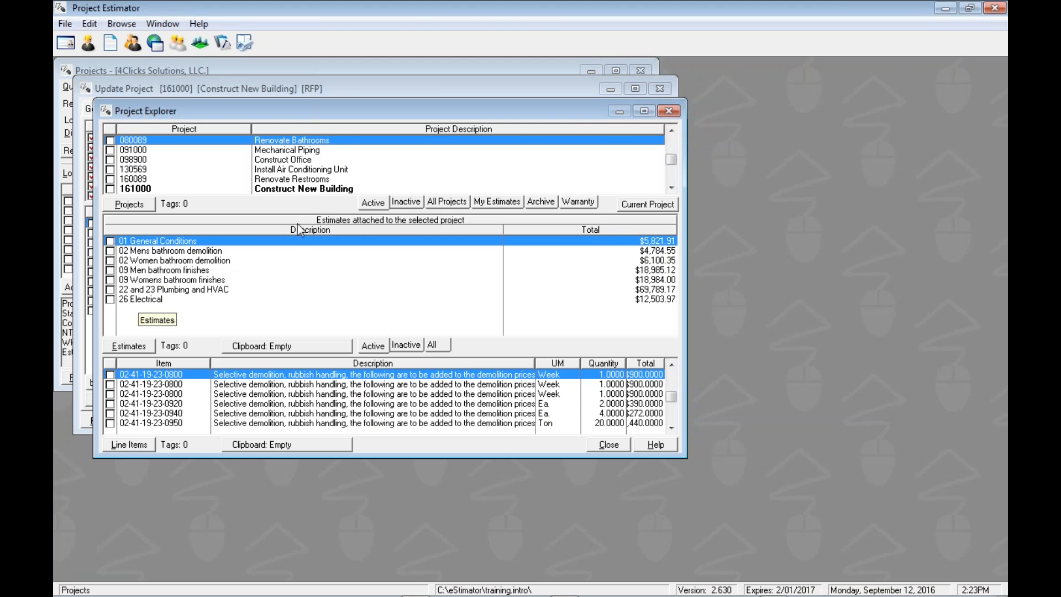
# - View the inactive projects in Project Explorer and return to the active projects
pyautogui.click(401, 203)
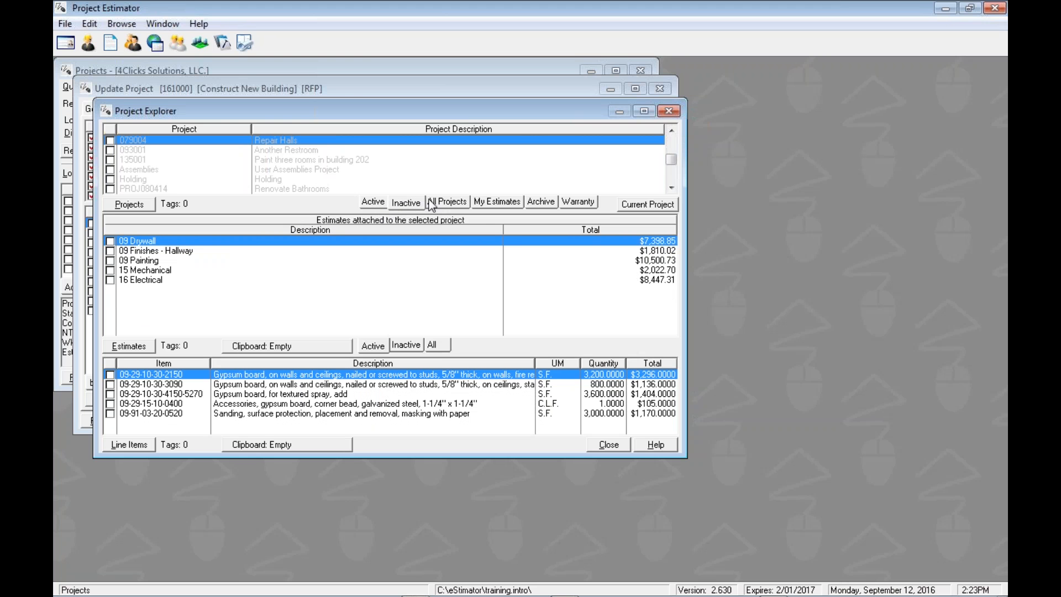
pyautogui.click(397, 205)
pyautogui.click(373, 203)
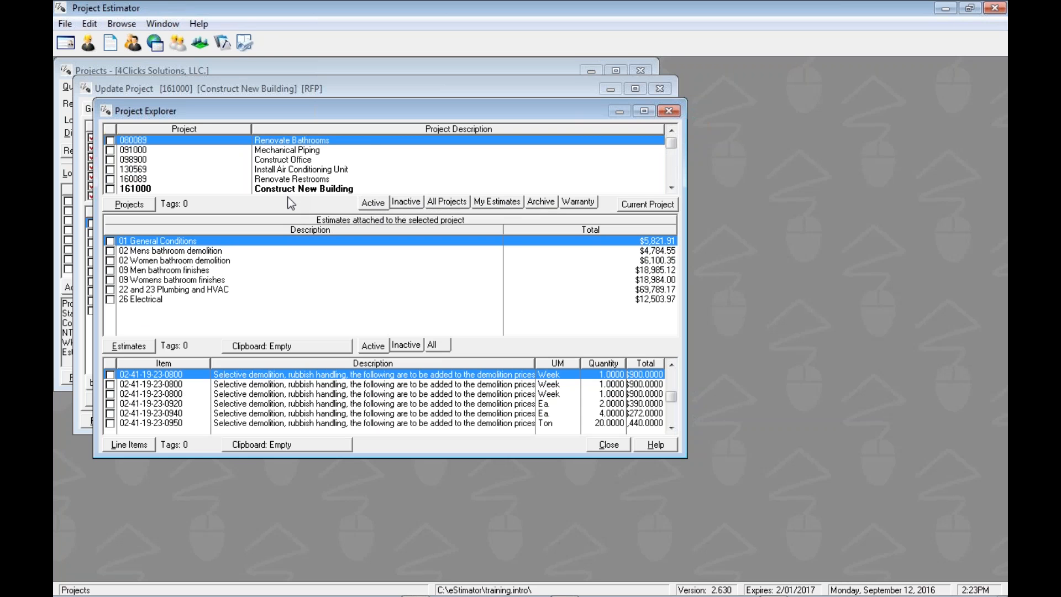
# - Tag projects 080089 Renovate Bathrooms and 091000 Mechanical Piping, view the clipboard commands for tagged projects, and clear the tags
pyautogui.click(110, 150)
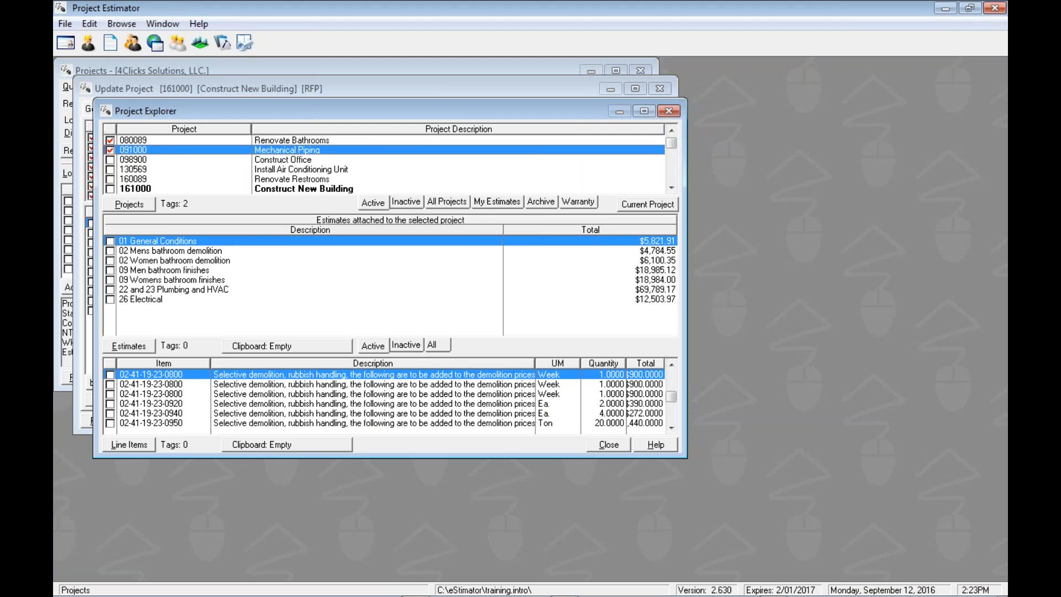
pyautogui.click(177, 148)
pyautogui.rightClick(189, 139)
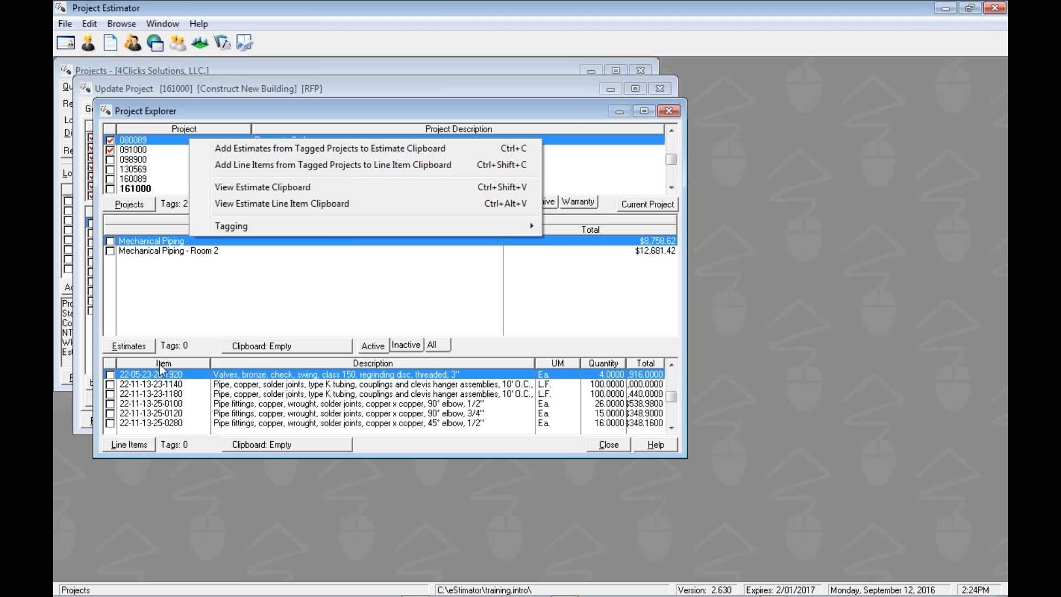
pyautogui.click(133, 142)
# - Tag the Mechanical Piping estimate in project 091000, view the clipboard commands for tagged estimates, and clear the tag
pyautogui.press('Down')
pyautogui.press('Down')
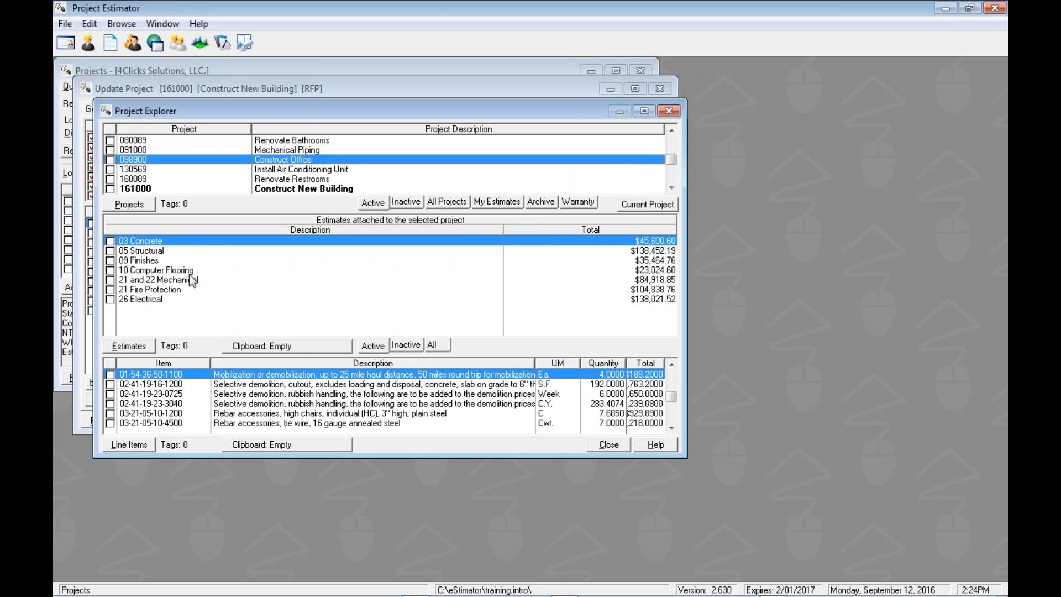
pyautogui.click(200, 149)
pyautogui.click(110, 241)
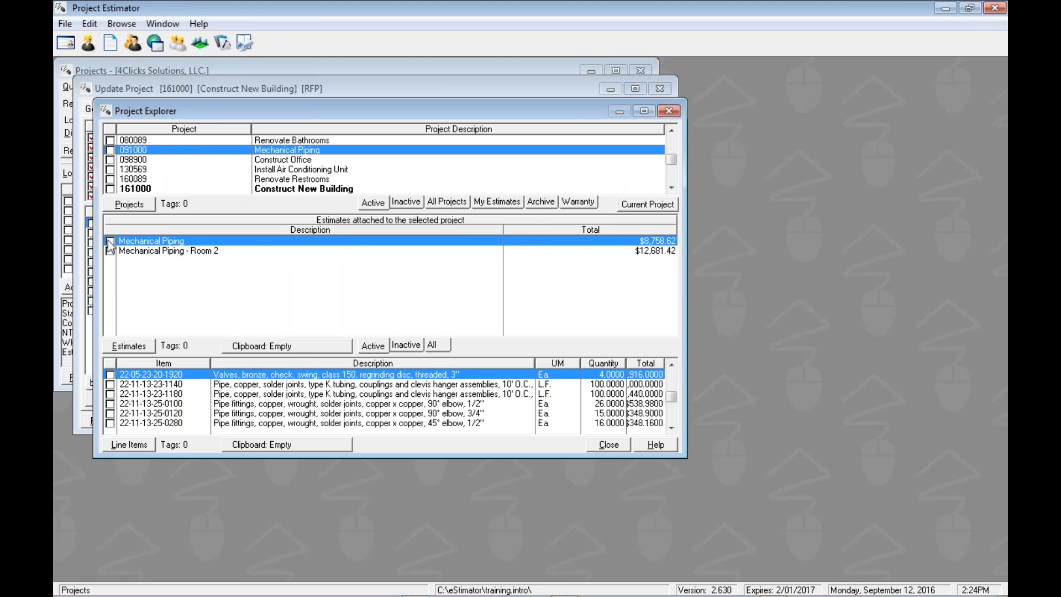
pyautogui.rightClick(286, 242)
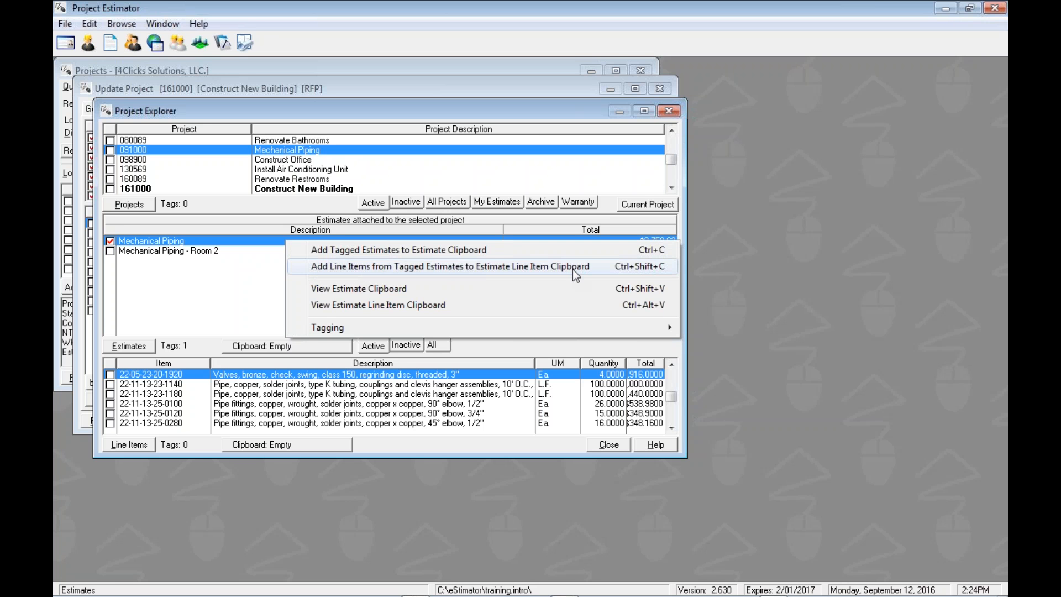
pyautogui.click(111, 241)
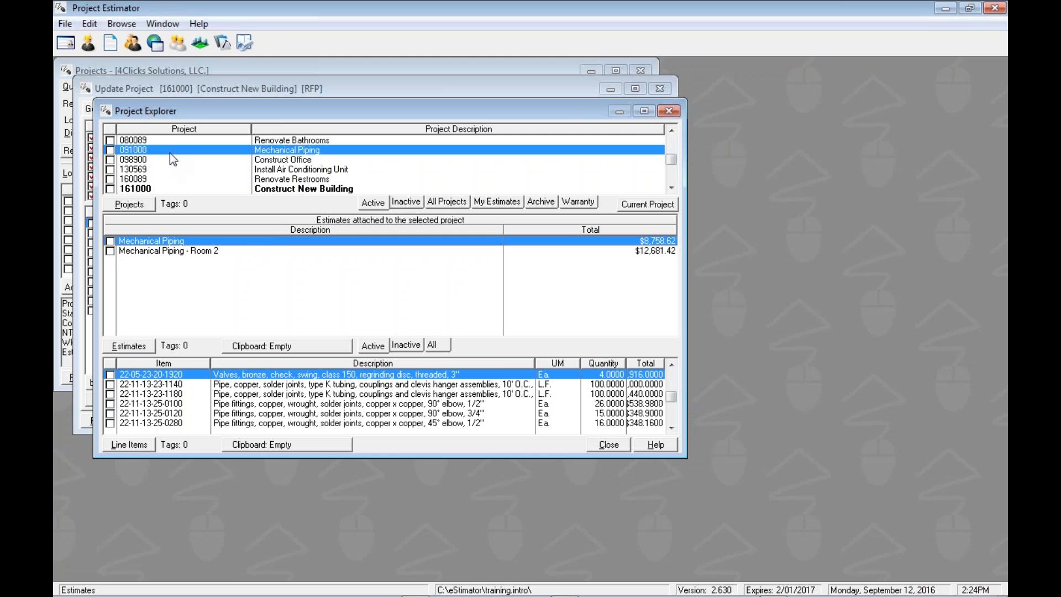
# - Tag projects 080089 Renovate Bathrooms and 091000 Mechanical Piping and add all their line items to the line item clipboard
pyautogui.click(174, 140)
pyautogui.click(109, 141)
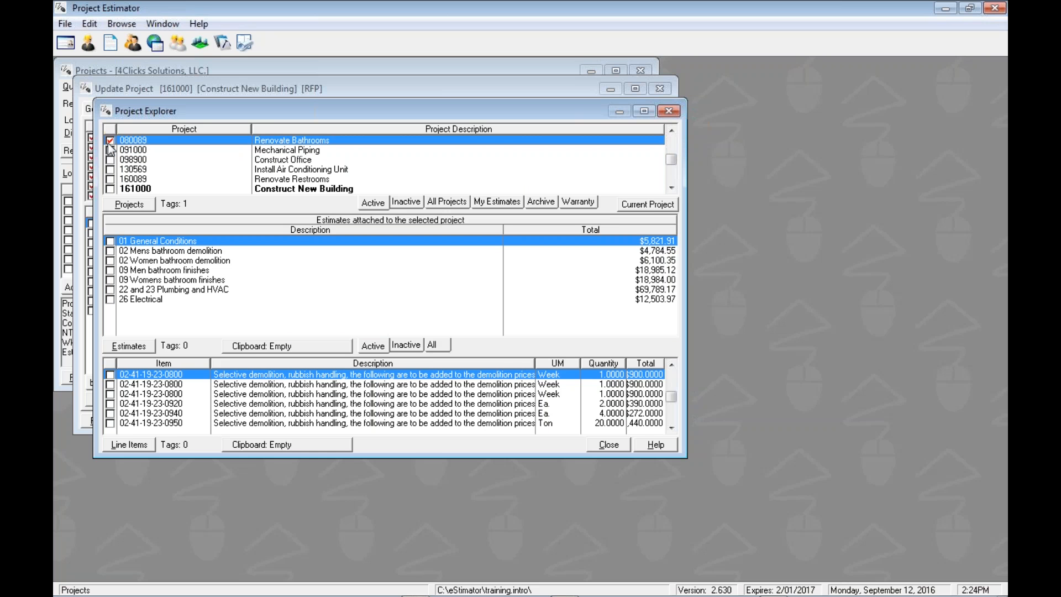
pyautogui.click(110, 149)
pyautogui.rightClick(155, 150)
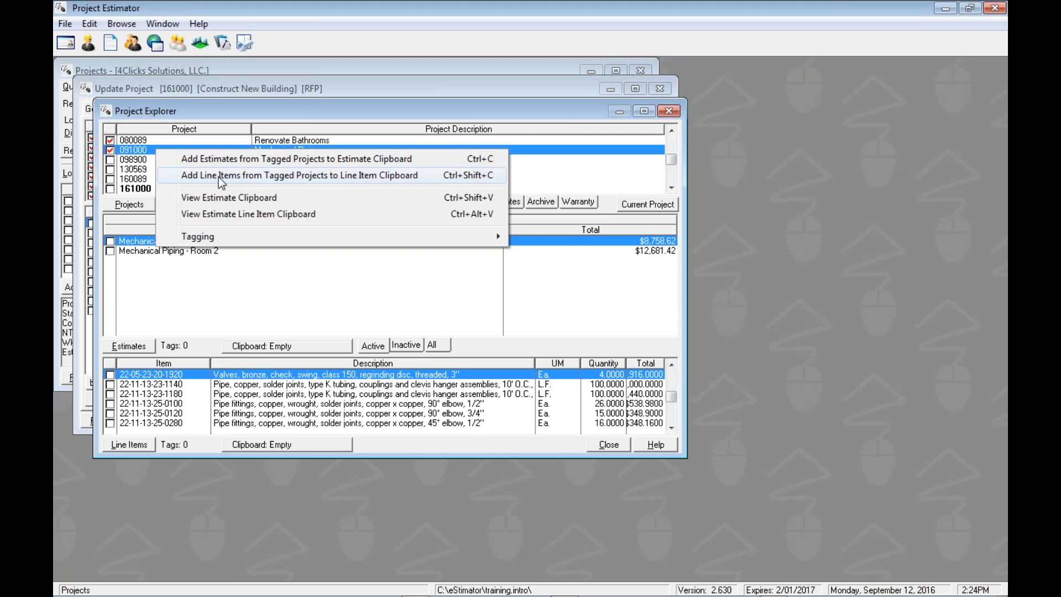
pyautogui.click(248, 175)
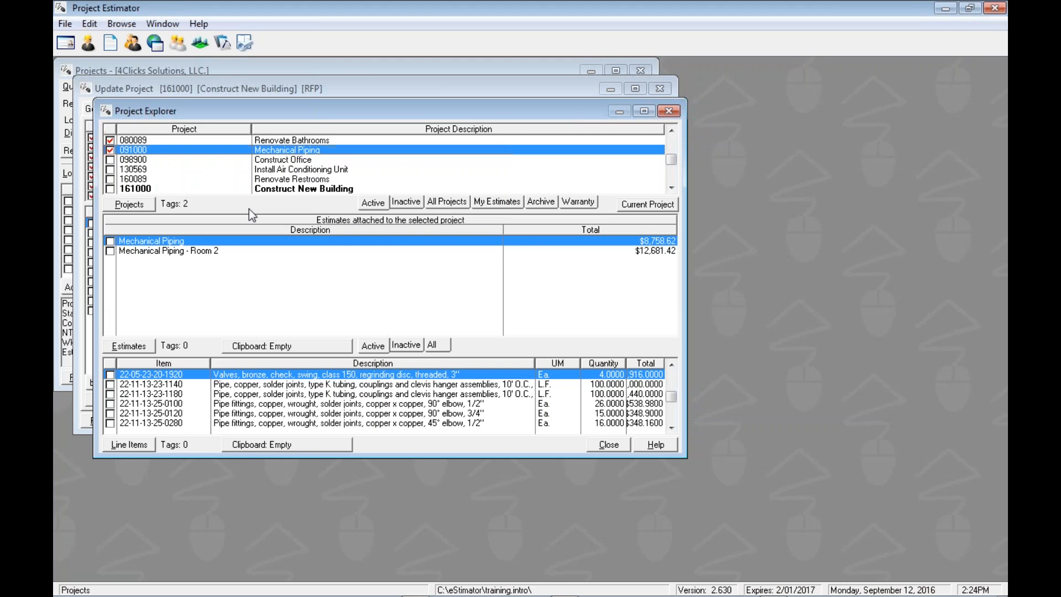
# - Purge all items from the estimate line item clipboard, close it, and clear the tags on projects 080089 and 091000
pyautogui.click(314, 449)
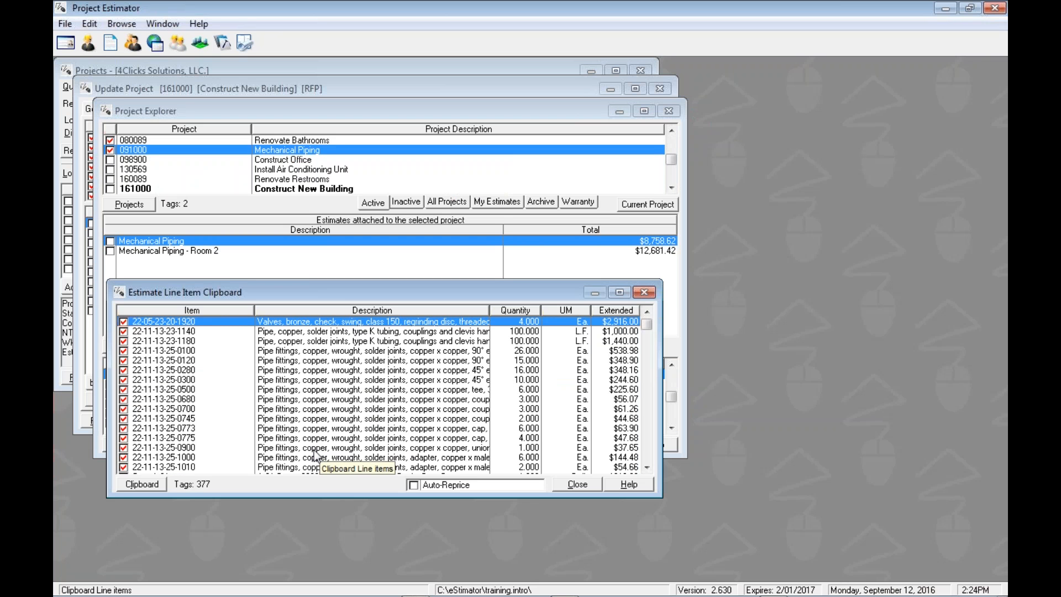
pyautogui.rightClick(330, 389)
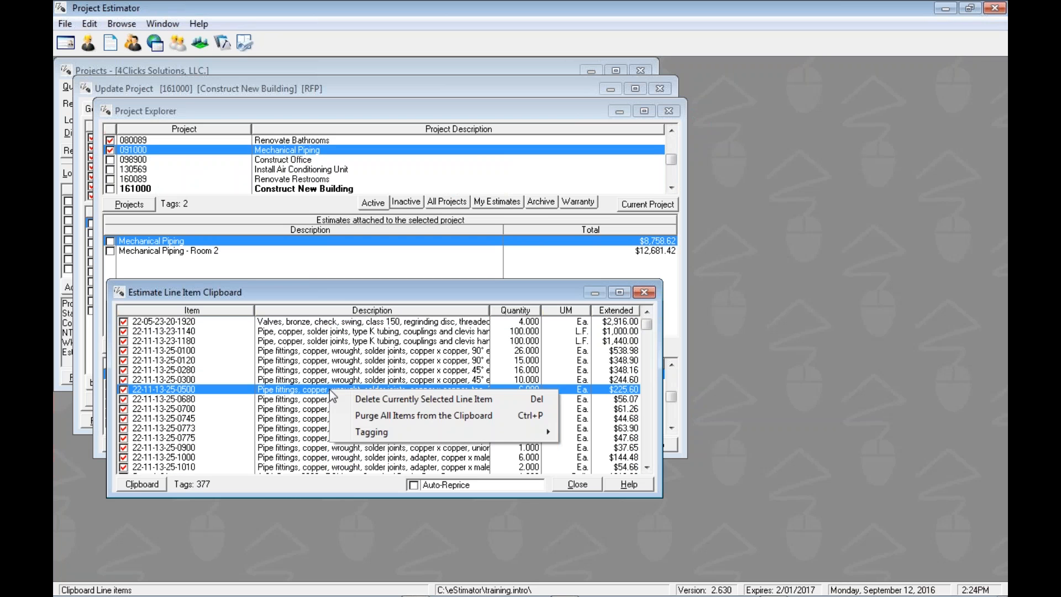
pyautogui.click(360, 417)
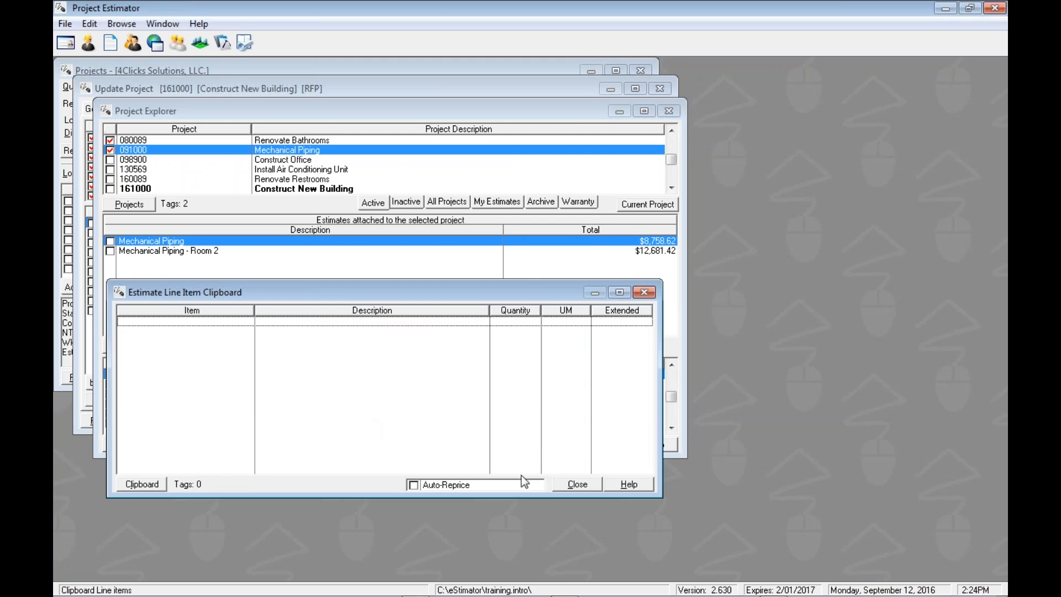
pyautogui.click(576, 485)
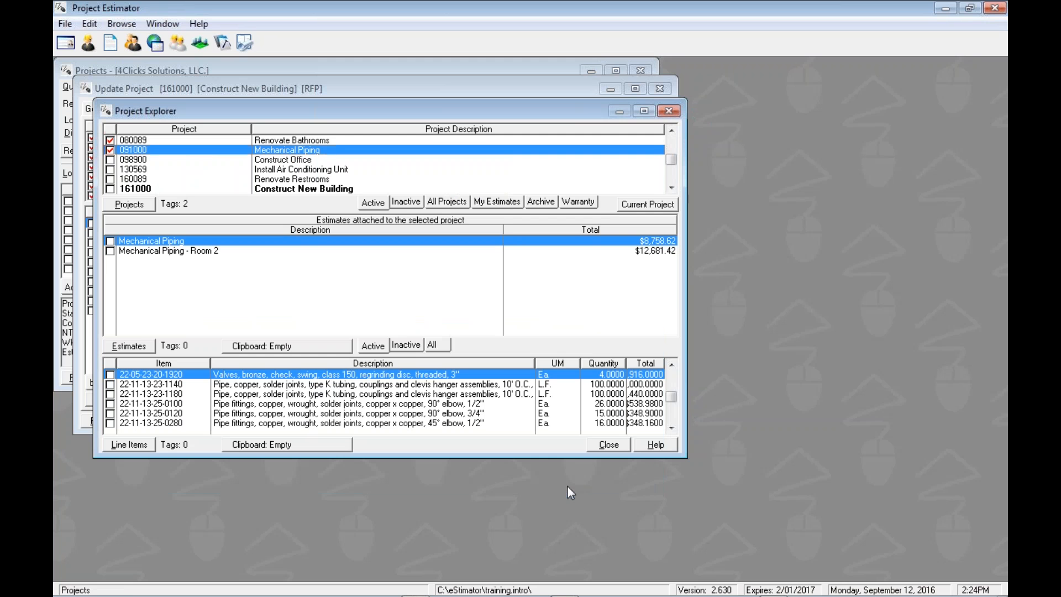
pyautogui.click(171, 138)
pyautogui.press('space')
pyautogui.press('space')
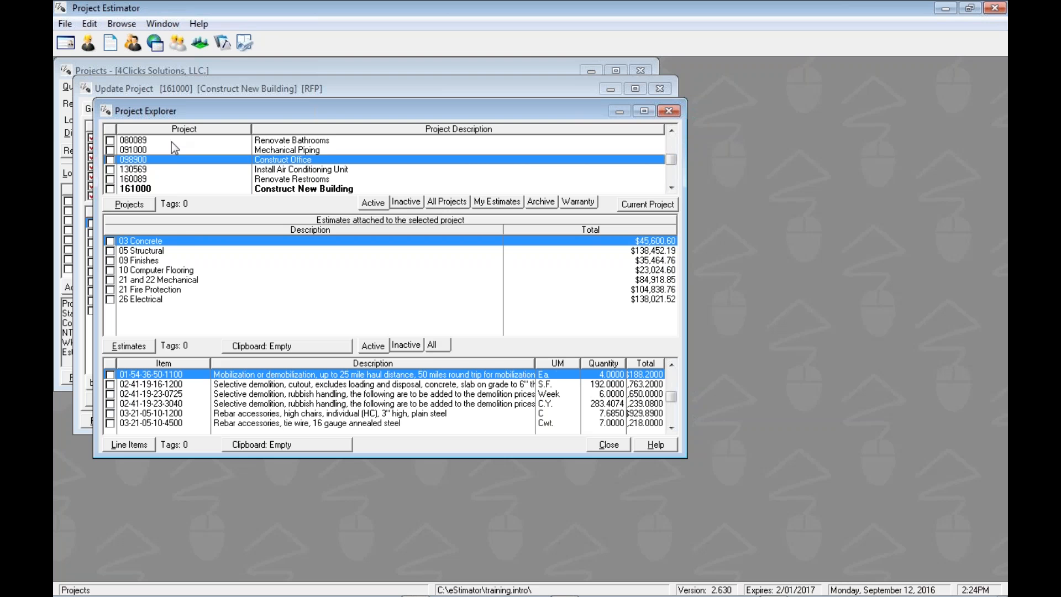
# - Tag 02 Mens bathroom demolition and 09 Men bathroom finishes in project 080089 Renovate Bathrooms and add them to the estimate clipboard
pyautogui.click(189, 139)
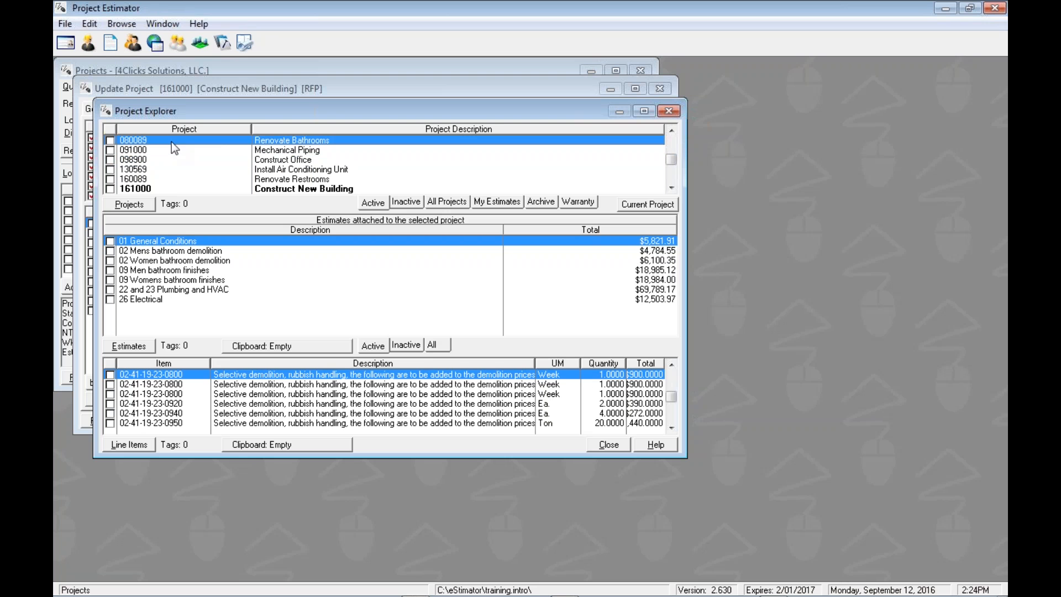
pyautogui.click(177, 252)
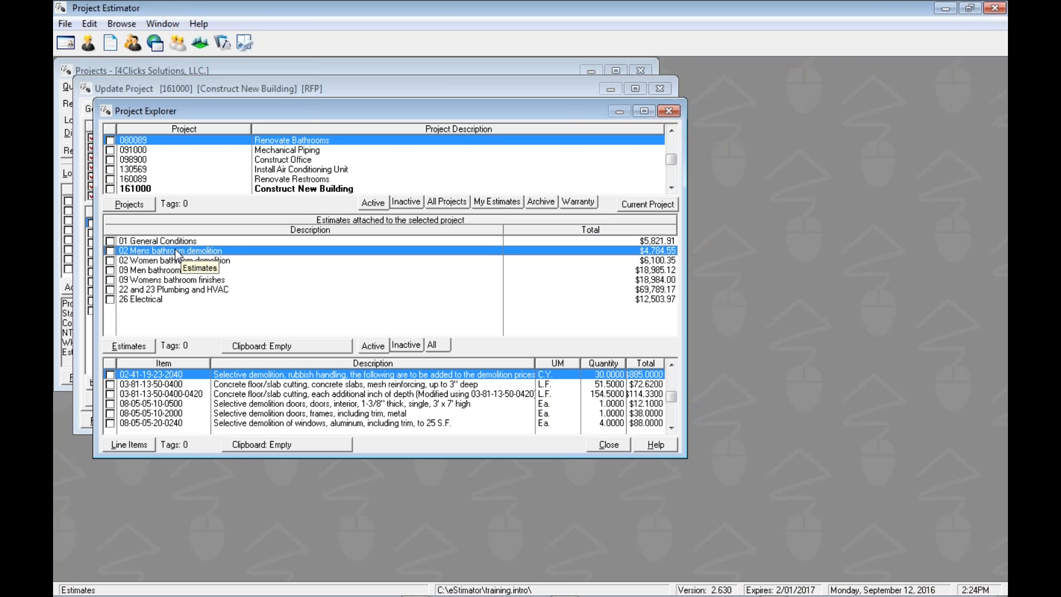
pyautogui.press('space')
pyautogui.press('Down')
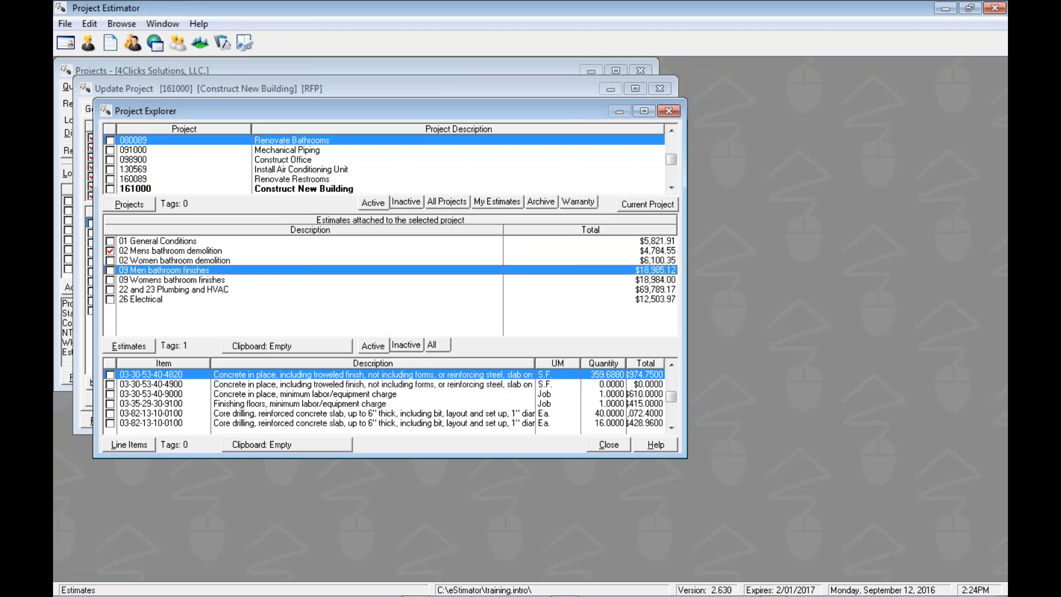
pyautogui.press('space')
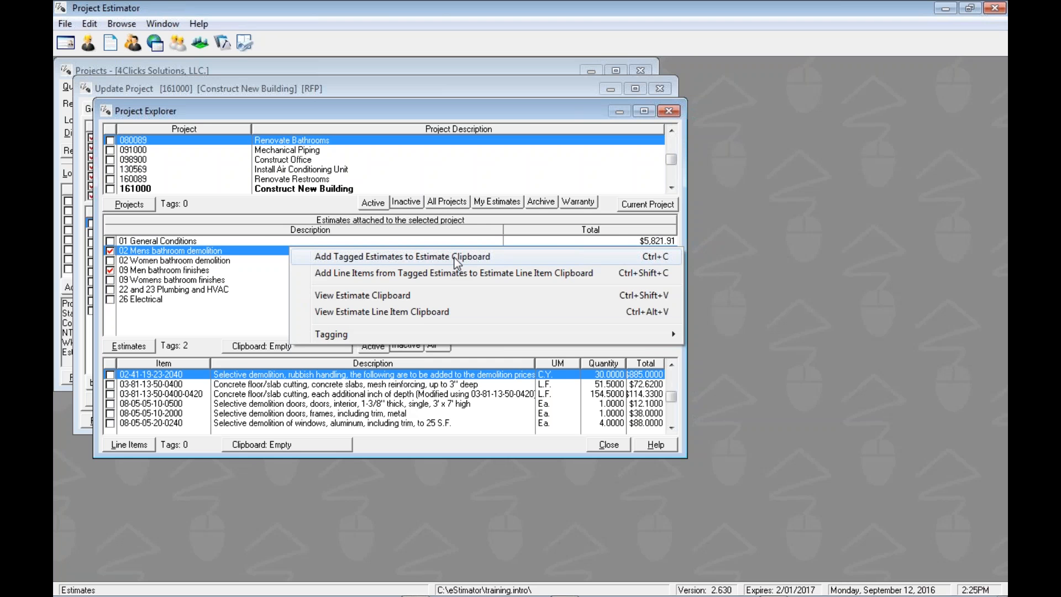
pyautogui.click(368, 262)
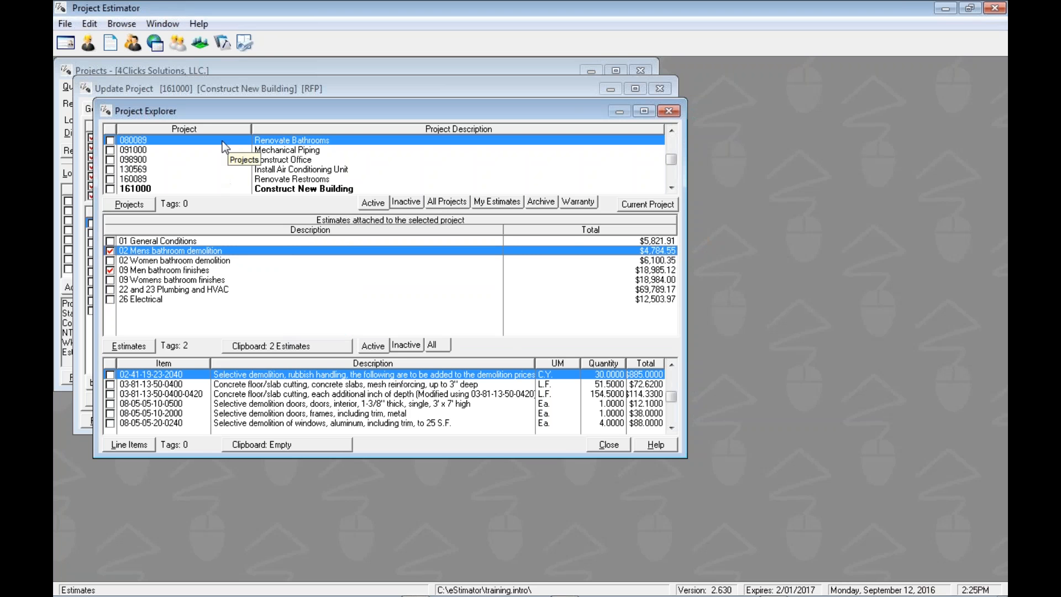
pyautogui.click(225, 168)
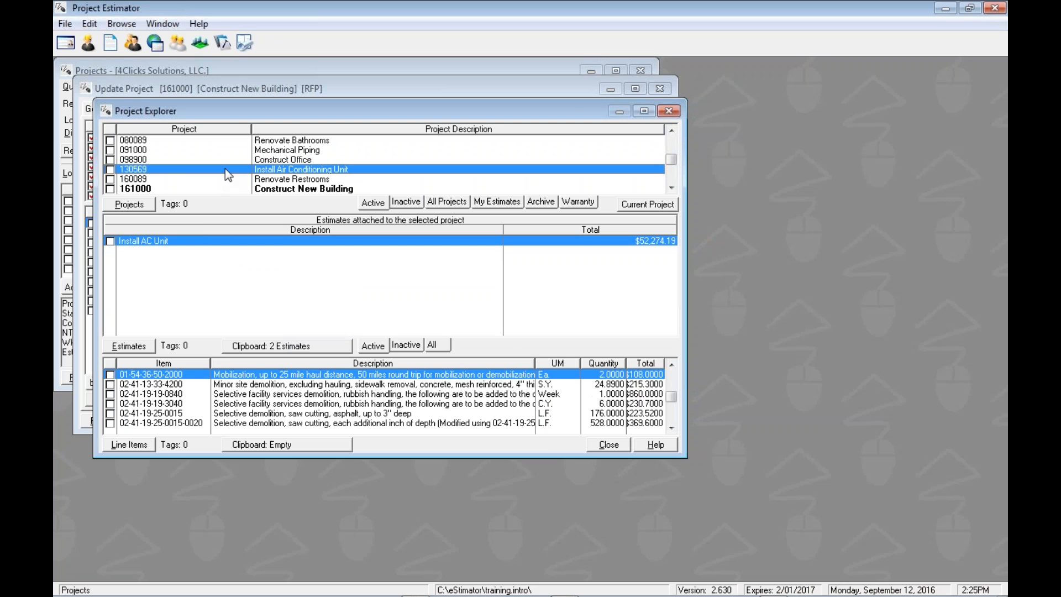
pyautogui.click(199, 404)
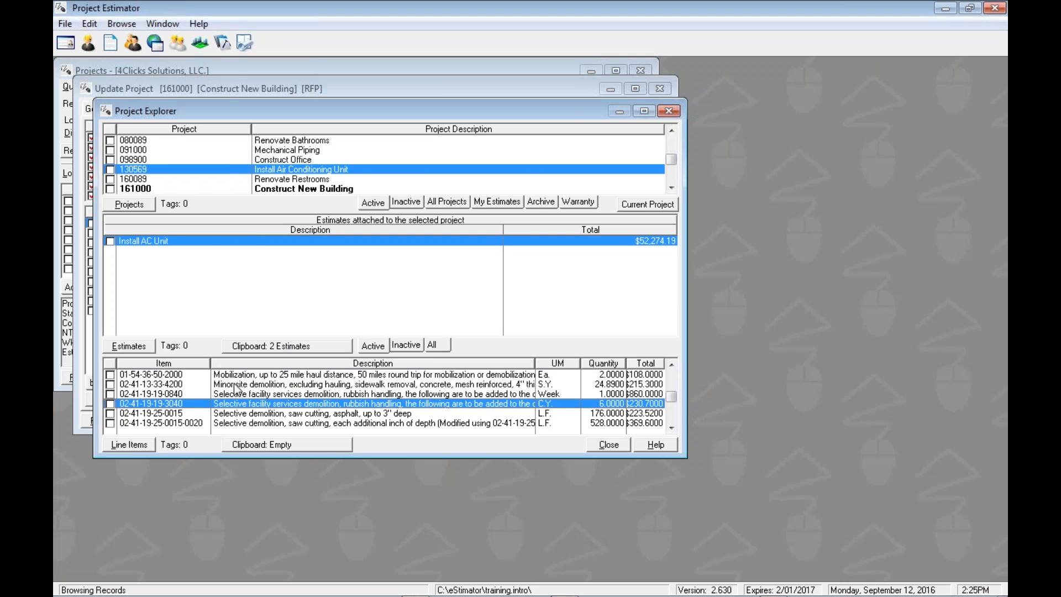
pyautogui.scroll(-10, 238, 413)
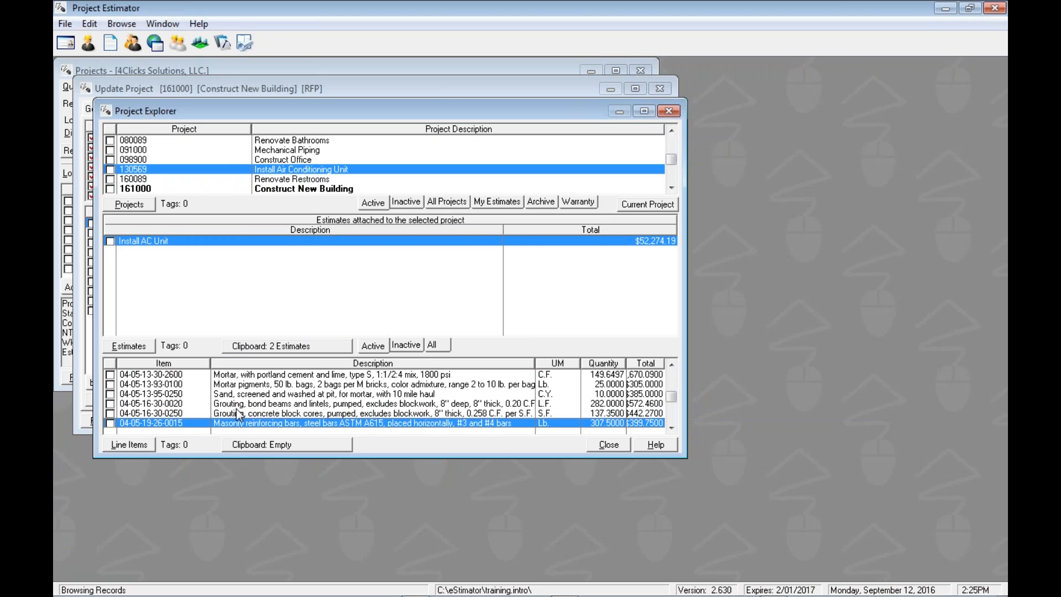
pyautogui.scroll(-5, 237, 413)
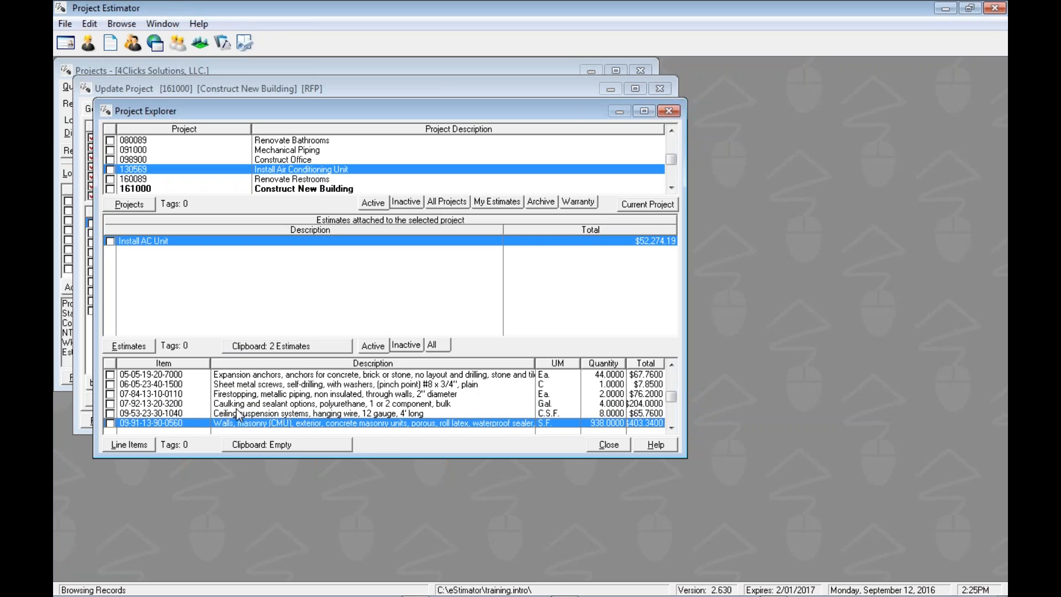
pyautogui.click(239, 377)
pyautogui.press('space')
pyautogui.press('space')
pyautogui.press('space')
pyautogui.press('space')
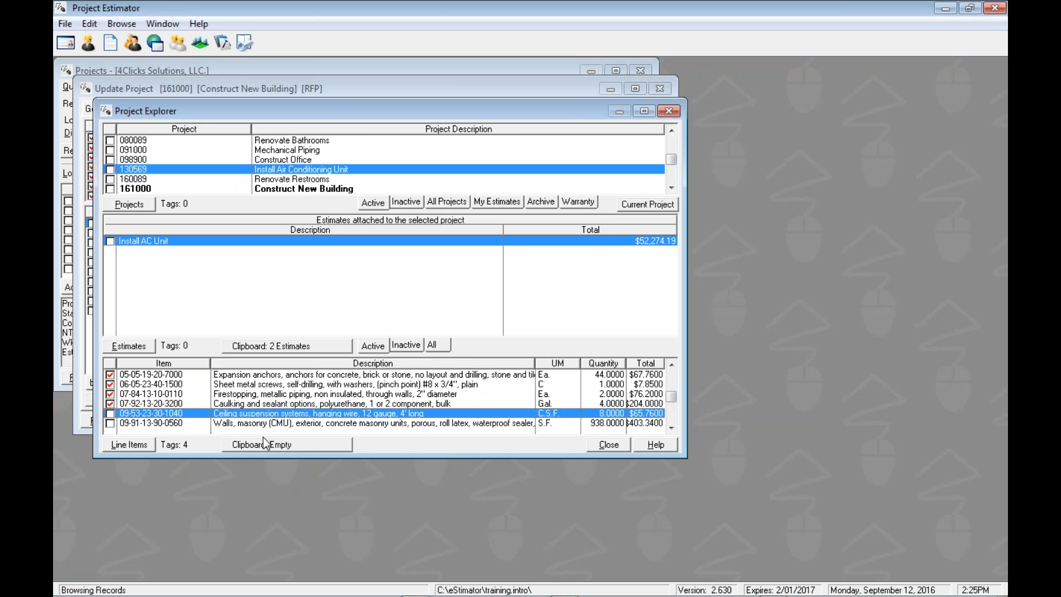
pyautogui.click(275, 376)
pyautogui.rightClick(274, 376)
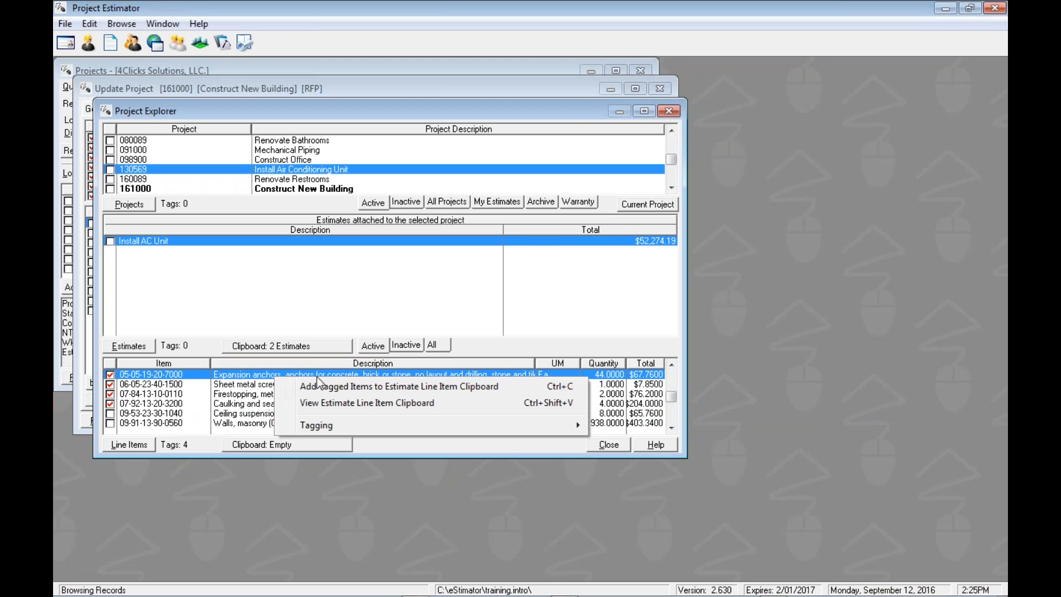
pyautogui.click(383, 387)
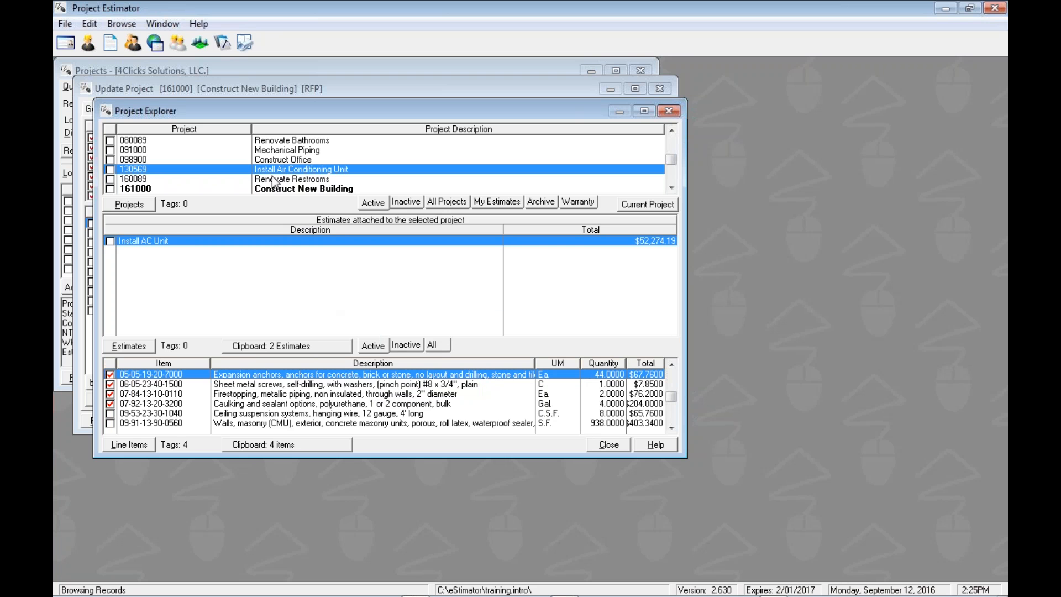
# - Browse through the active projects in Project Explorer and examine the estimates and line items attached to each
pyautogui.click(271, 152)
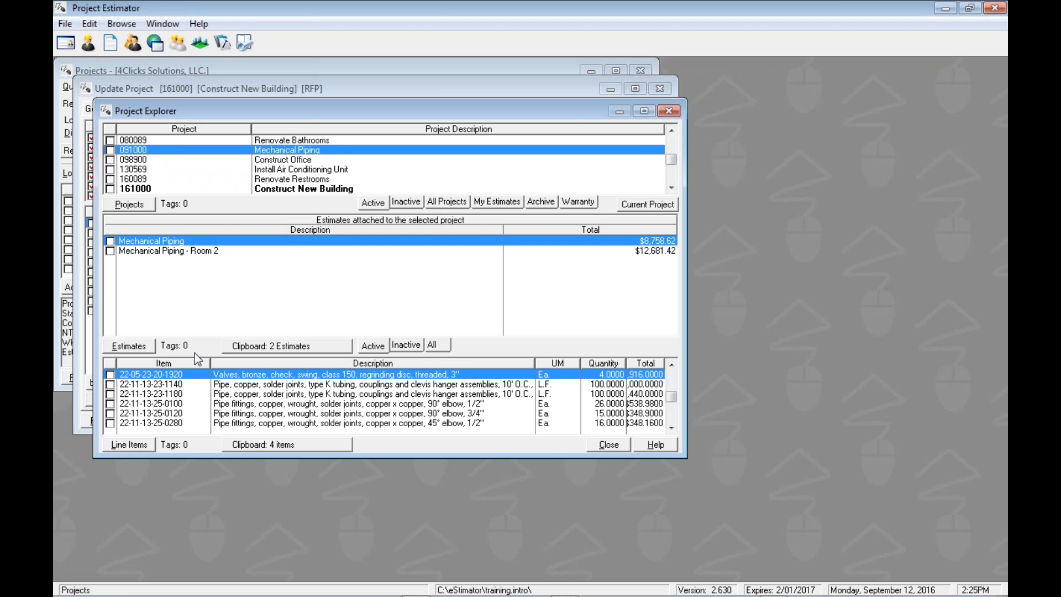
pyautogui.press('Down')
pyautogui.press('Down')
pyautogui.press('Down')
pyautogui.press('Down')
pyautogui.press('Down')
pyautogui.press('Down')
pyautogui.press('Up')
pyautogui.press('Up')
pyautogui.press('Up')
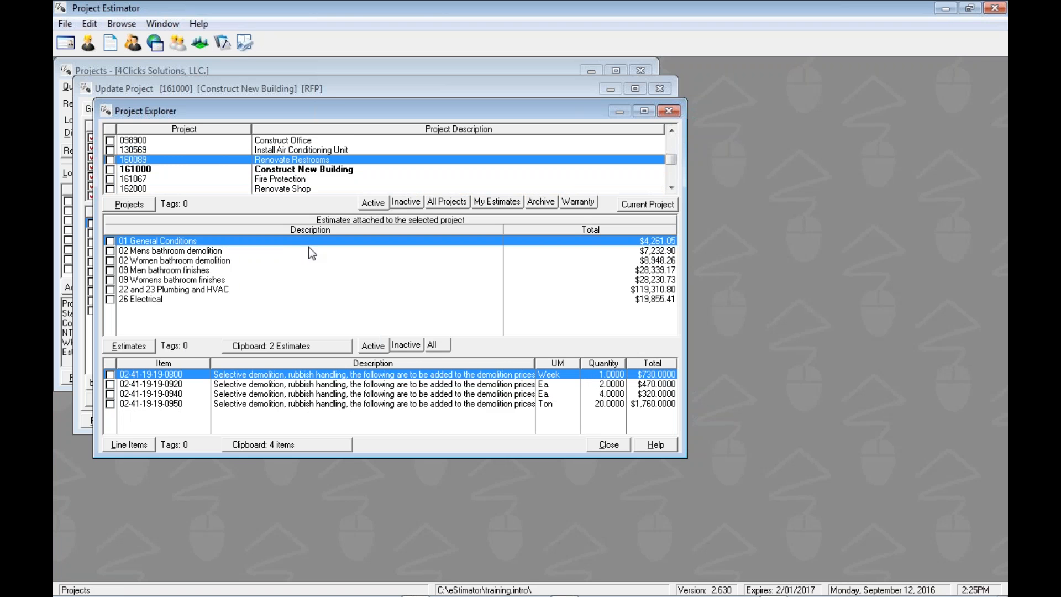
pyautogui.press('Up')
pyautogui.press('Up')
pyautogui.press('Up')
pyautogui.press('Up')
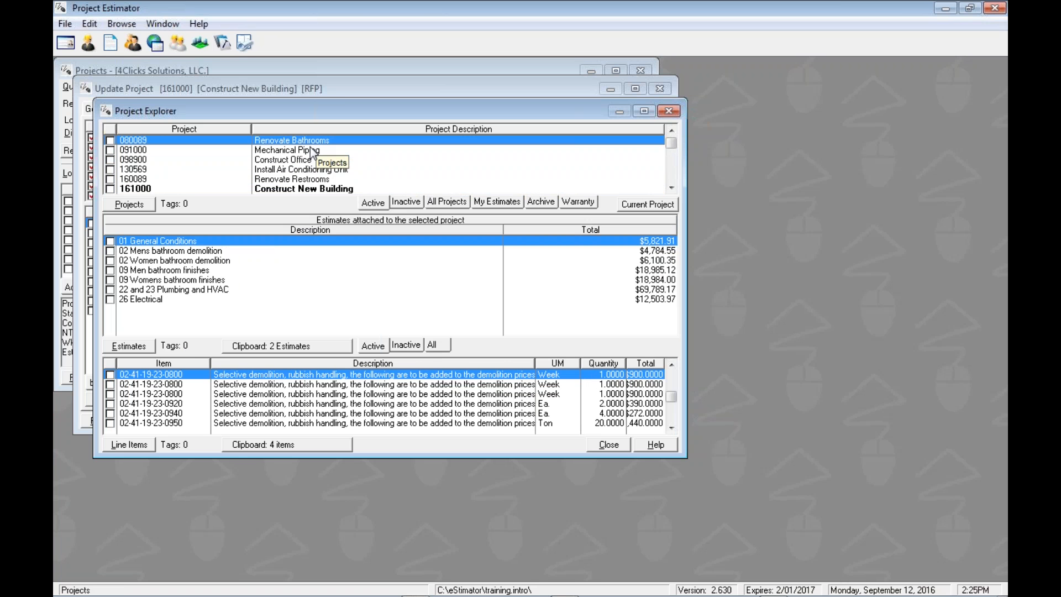
pyautogui.press('Down')
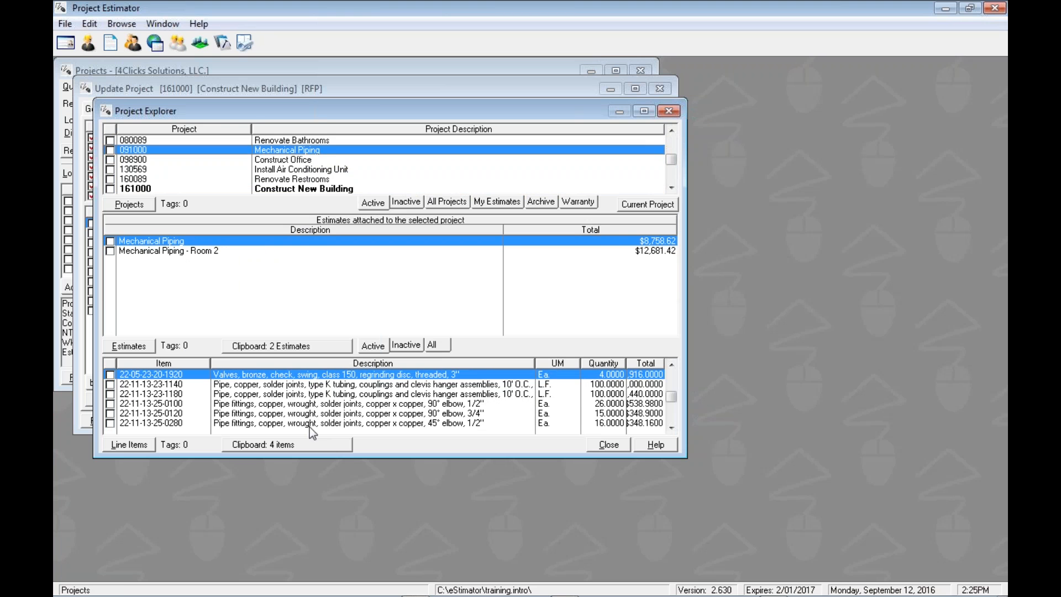
pyautogui.click(310, 394)
pyautogui.press('space')
pyautogui.press('space')
pyautogui.press('space')
pyautogui.rightClick(311, 395)
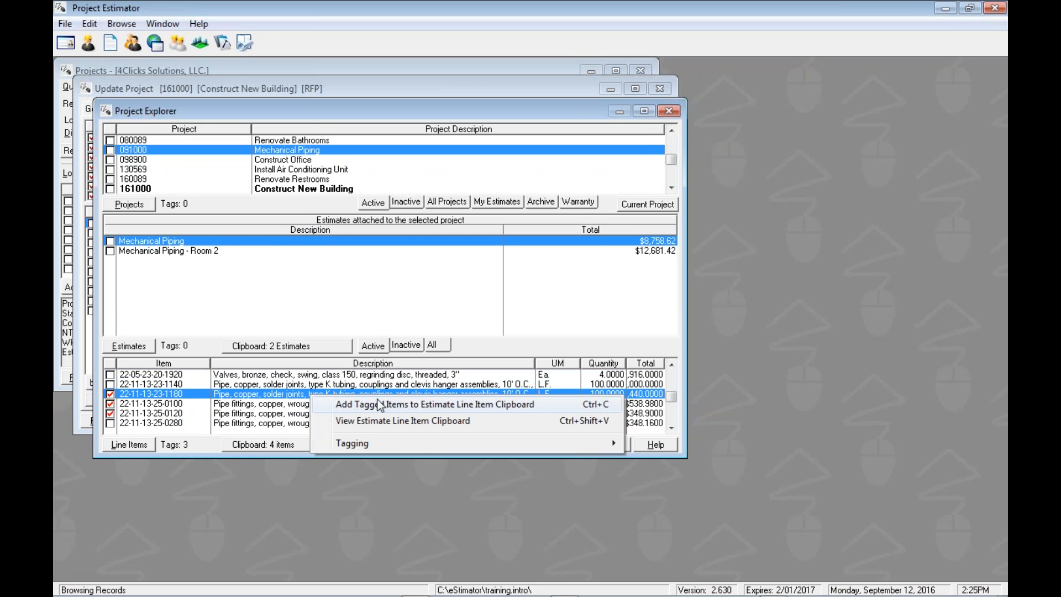
pyautogui.click(380, 404)
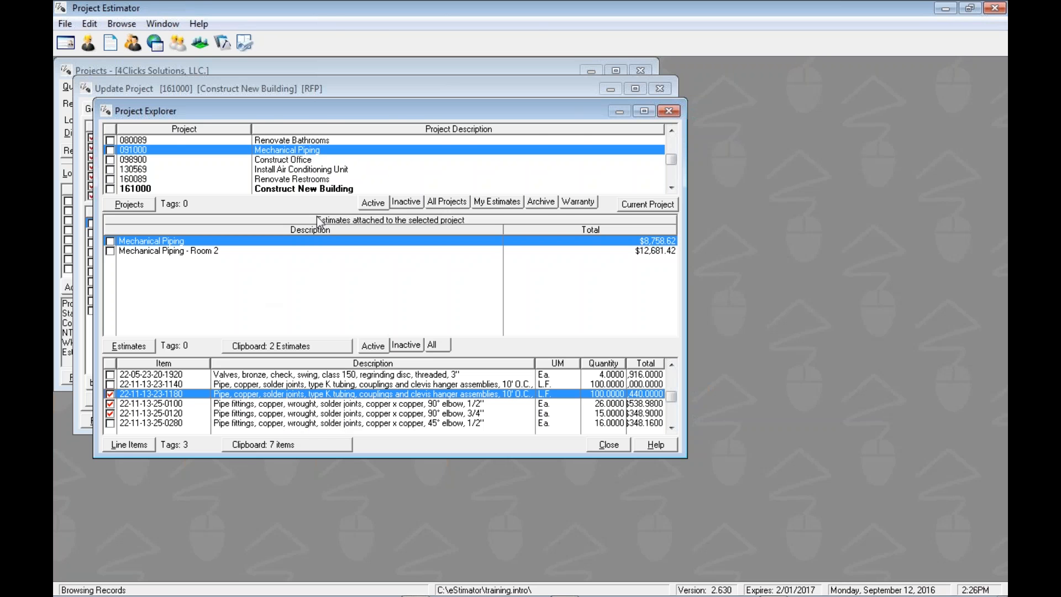
# - Close Project Explorer and paste the estimates from the estimate clipboard into the Construct New Building project
pyautogui.click(625, 445)
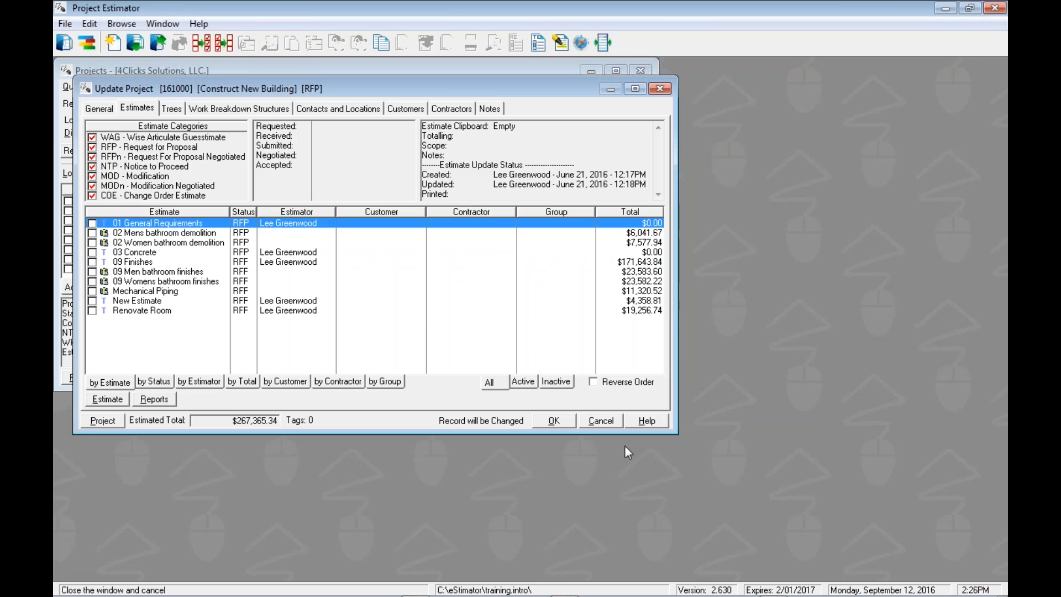
pyautogui.rightClick(184, 335)
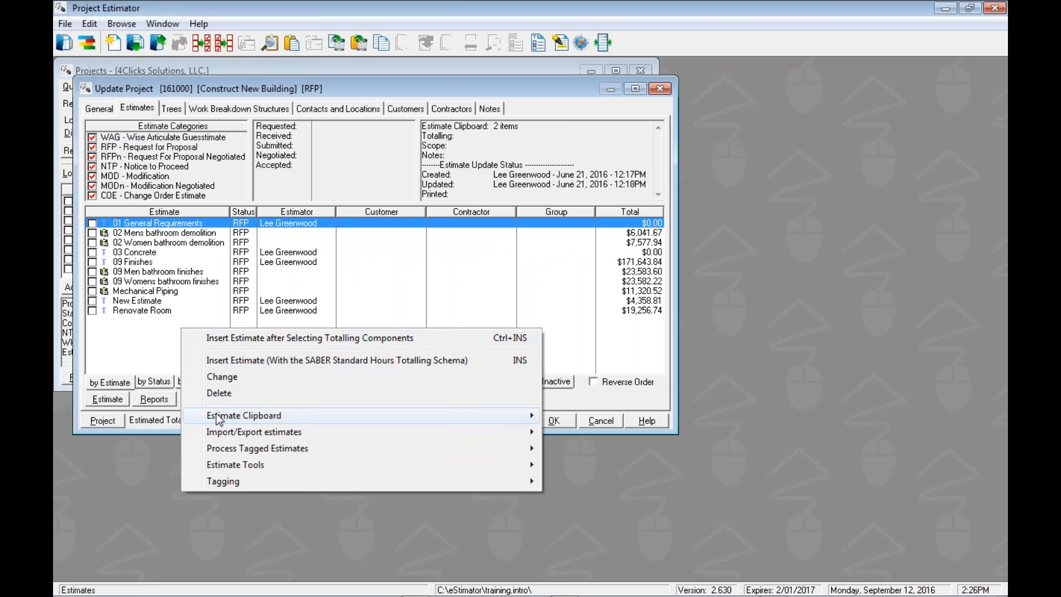
pyautogui.moveTo(247, 415)
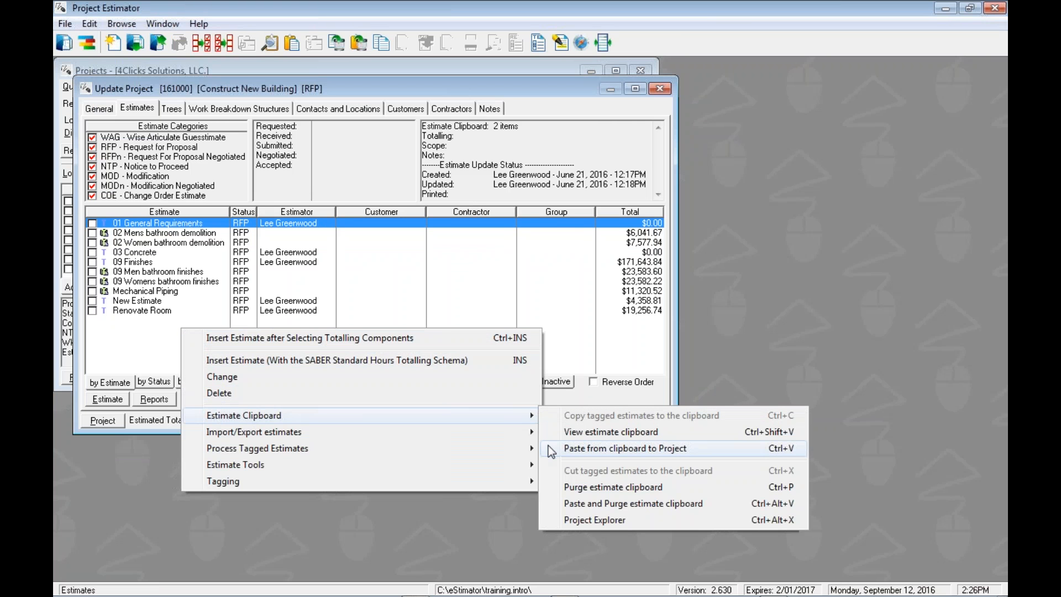
pyautogui.click(648, 449)
pyautogui.click(708, 443)
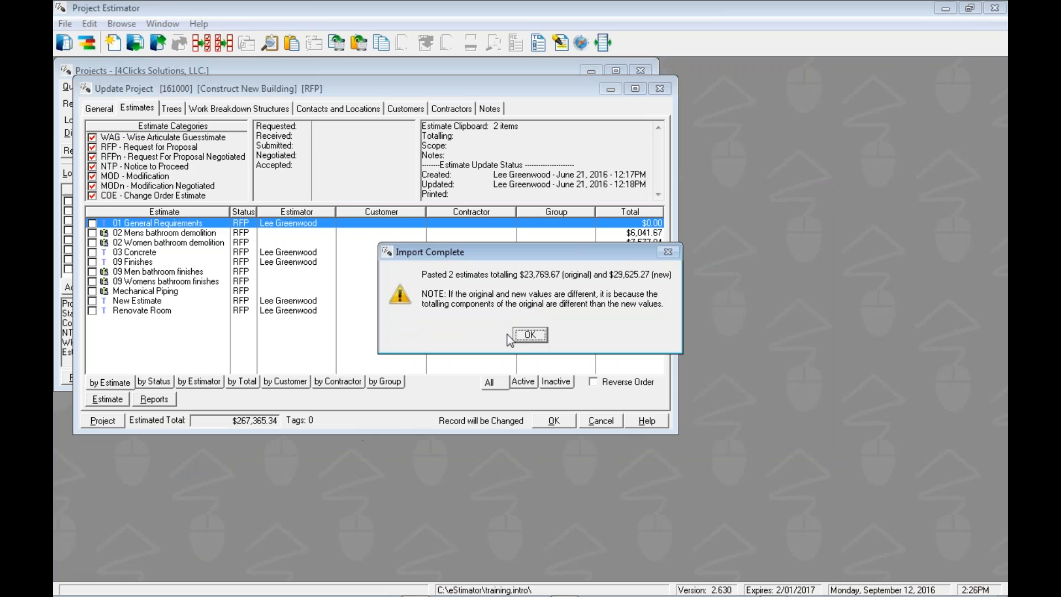
pyautogui.click(530, 334)
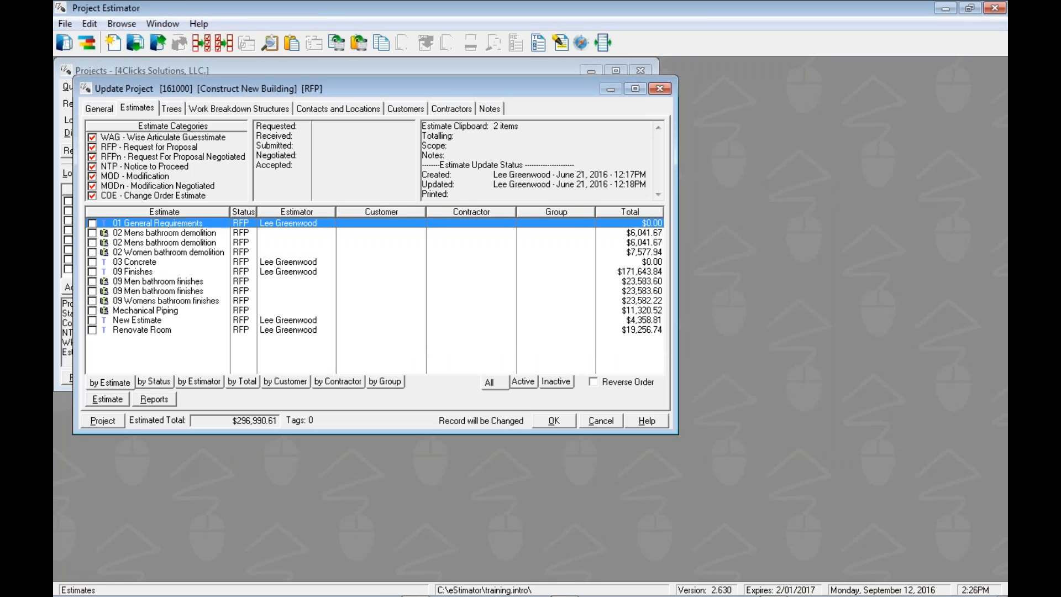
# - Open New Estimate in the Construct New Building project and view the contents of the line item clipboard
pyautogui.press('Down')
pyautogui.press('Down')
pyautogui.press('Down')
pyautogui.press('Down')
pyautogui.press('Down')
pyautogui.press('Down')
pyautogui.press('Down')
pyautogui.press('Down')
pyautogui.press('Down')
pyautogui.press('Down')
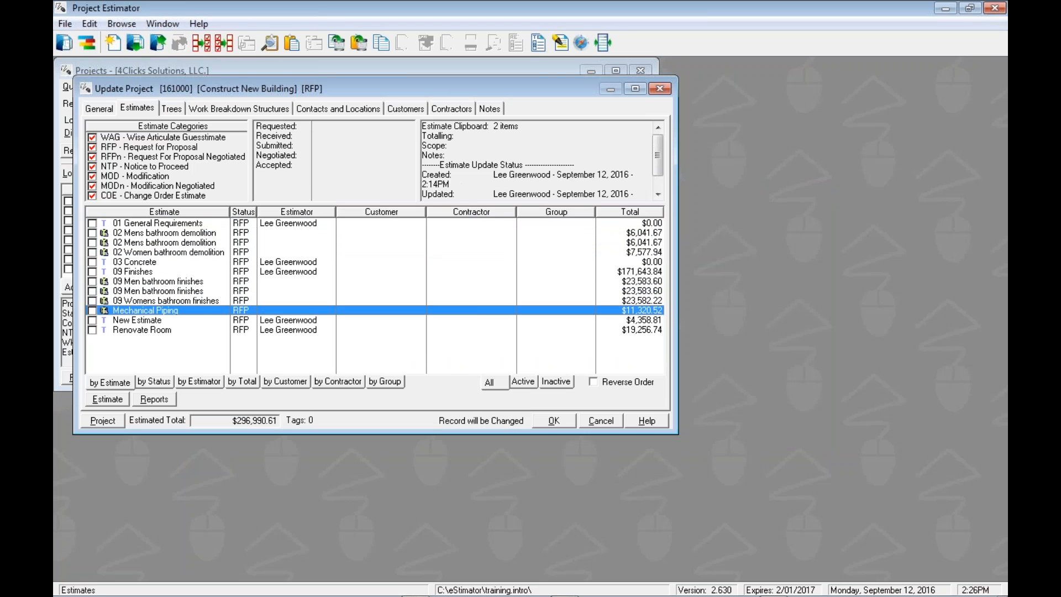
pyautogui.press('Return')
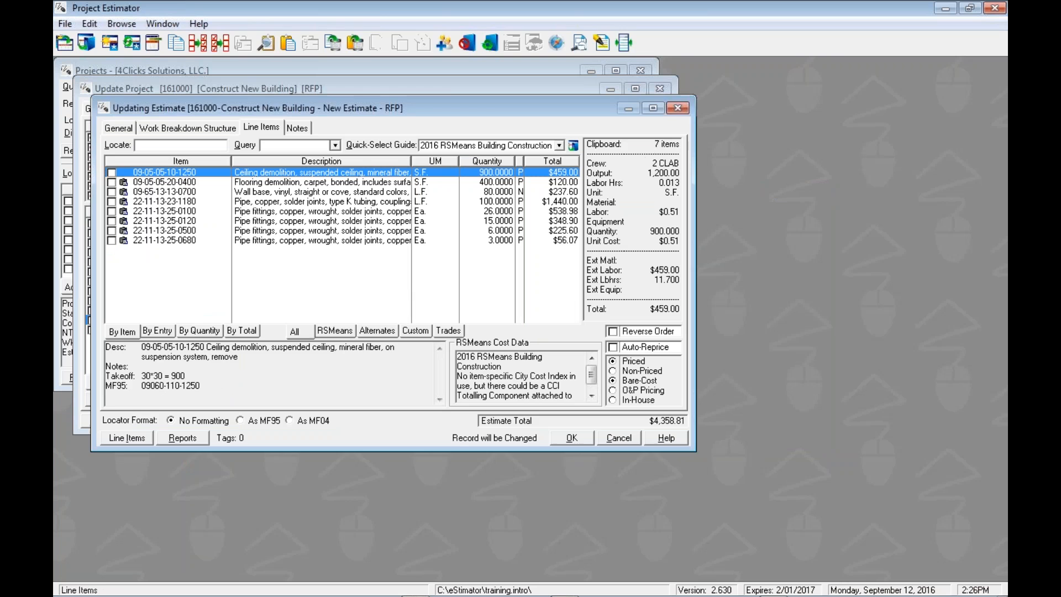
pyautogui.click(632, 144)
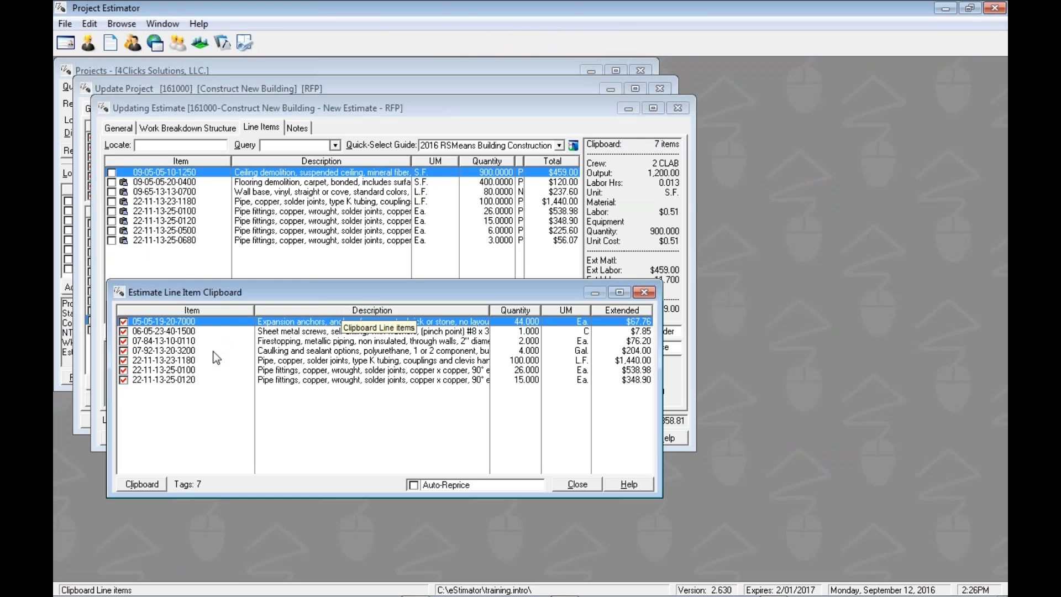
pyautogui.click(248, 261)
# - Paste and purge the clipboard line items into New Estimate, and close the estimate without saving the record
pyautogui.rightClick(249, 256)
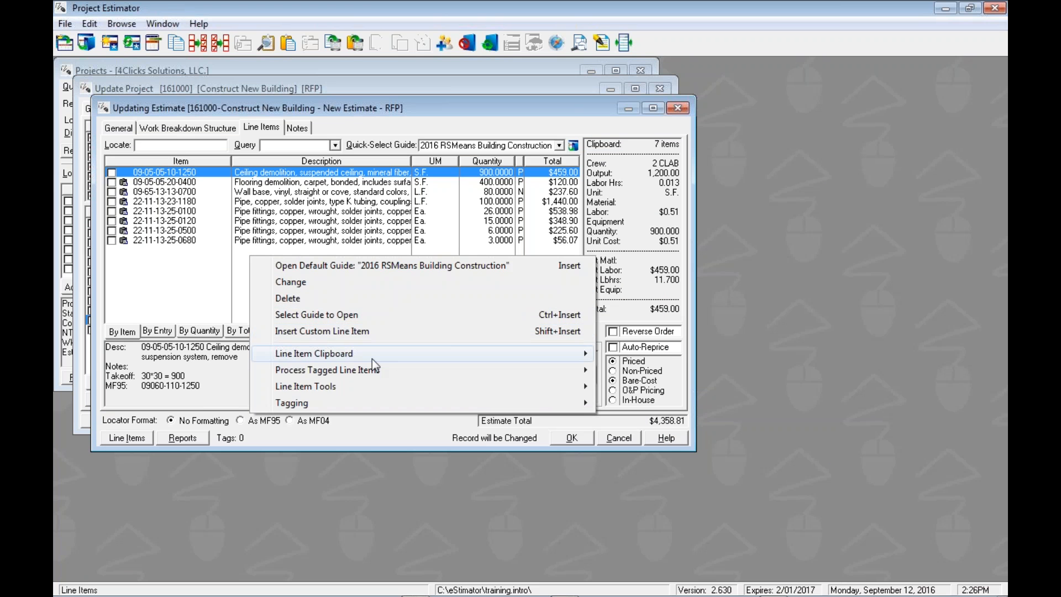
pyautogui.moveTo(287, 358)
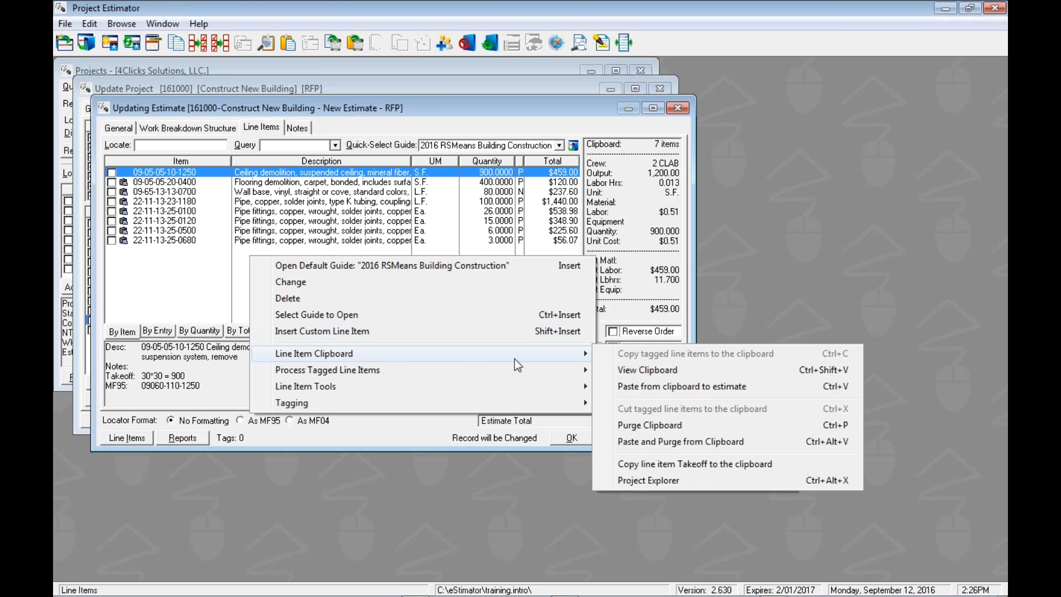
pyautogui.click(634, 446)
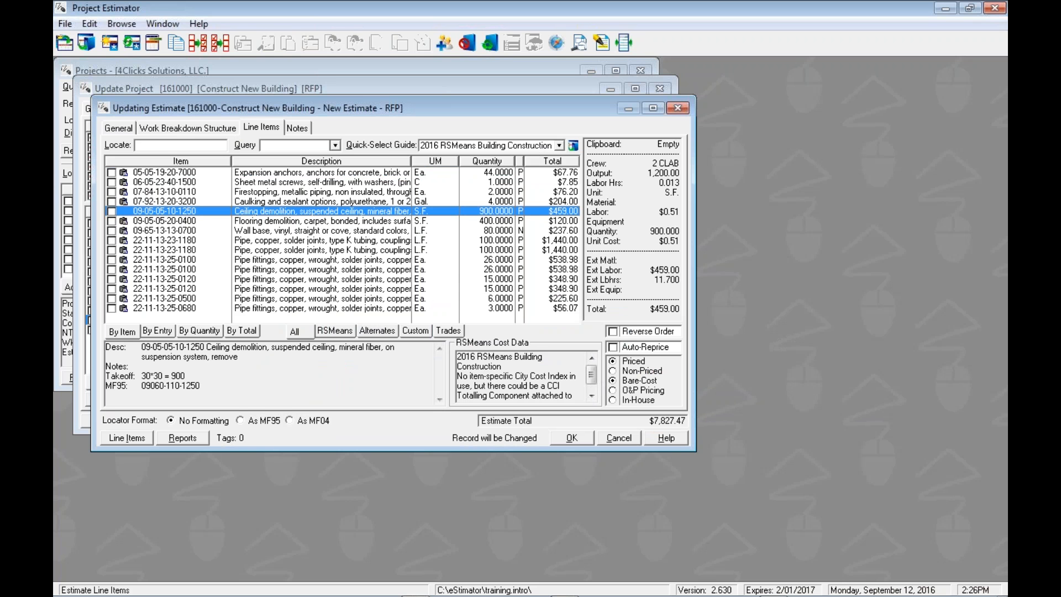
pyautogui.press('Escape')
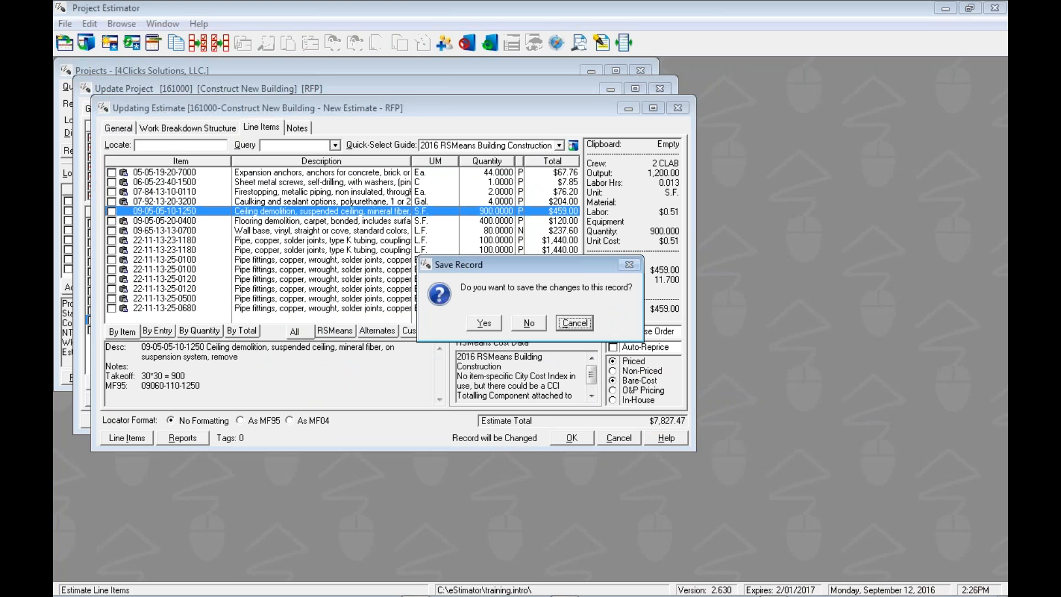
pyautogui.press('n')
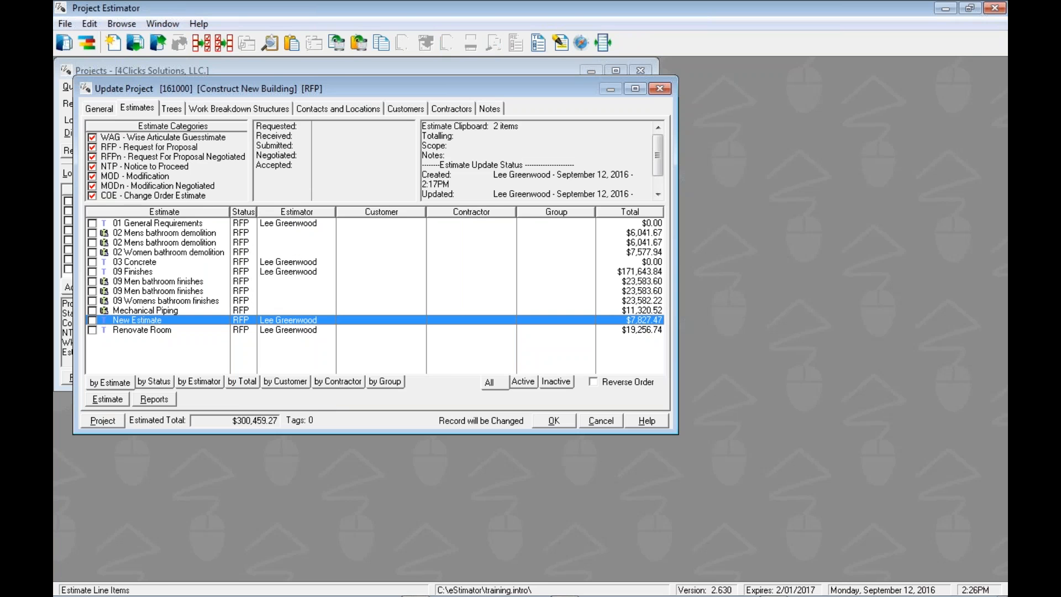
# - Insert a new estimate described as Parking Lot into the Construct New Building project
pyautogui.press('Insert')
pyautogui.write('Park')
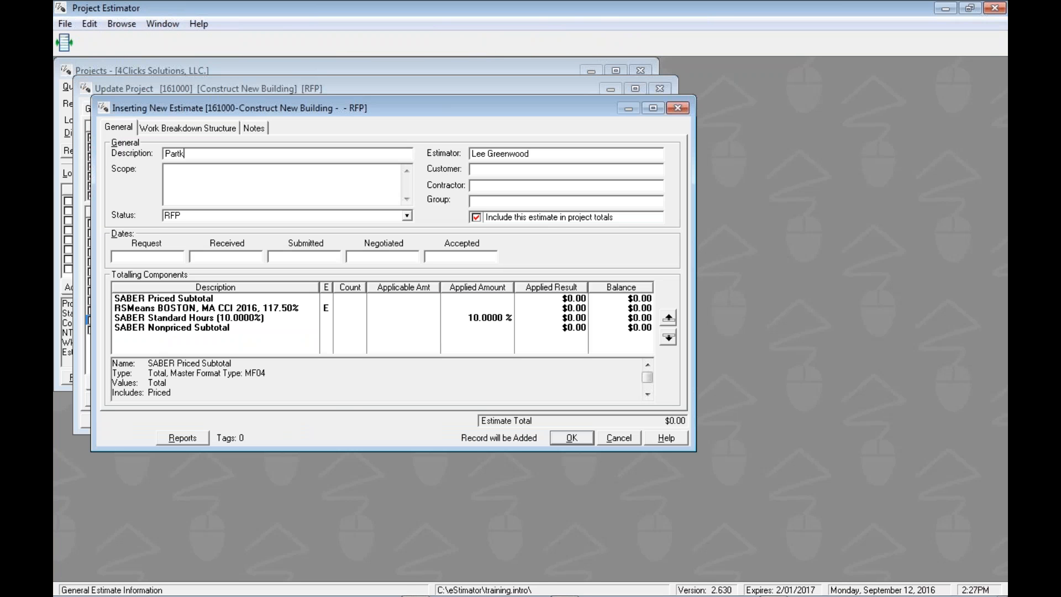
pyautogui.write('ing Lot')
pyautogui.press('Return')
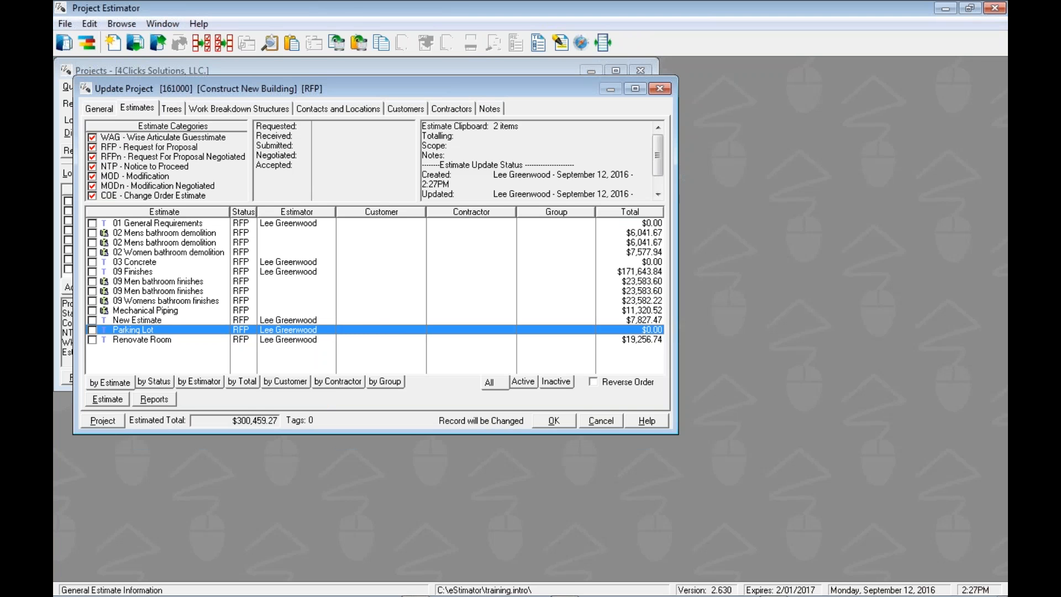
# - Tag all line items in New Estimate, copy them to the line item clipboard and close the estimate
pyautogui.click(250, 339)
pyautogui.click(250, 329)
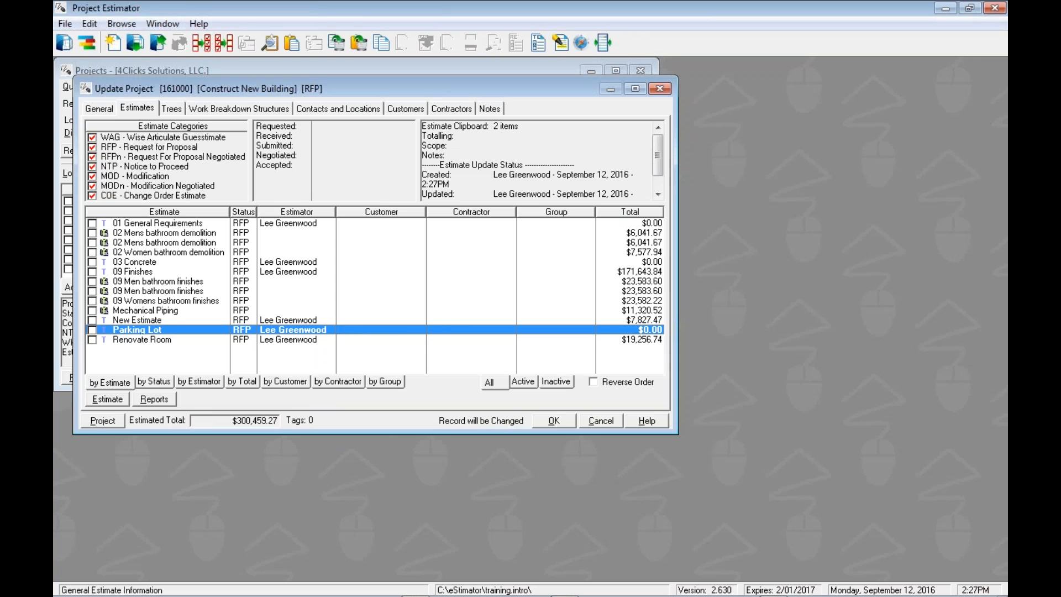
pyautogui.doubleClick(250, 320)
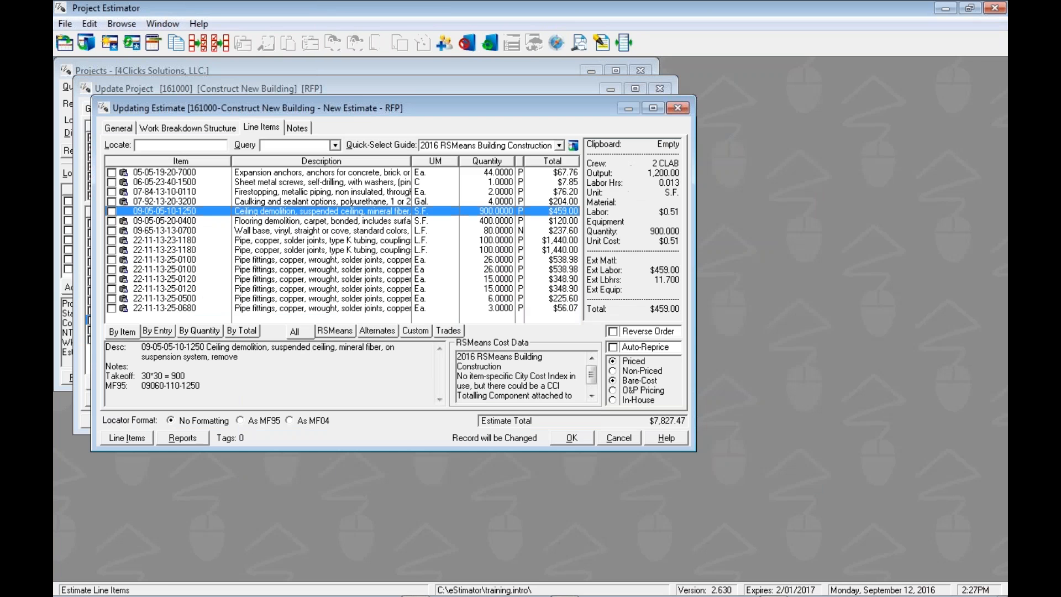
pyautogui.hotkey('ctrl', 'a')
pyautogui.hotkey('ctrl', 'c')
pyautogui.press('Escape')
# - Open the Parking Lot estimate and paste the line items from the clipboard into it
pyautogui.click(137, 330)
pyautogui.doubleClick(141, 330)
pyautogui.hotkey('ctrl', 'v')
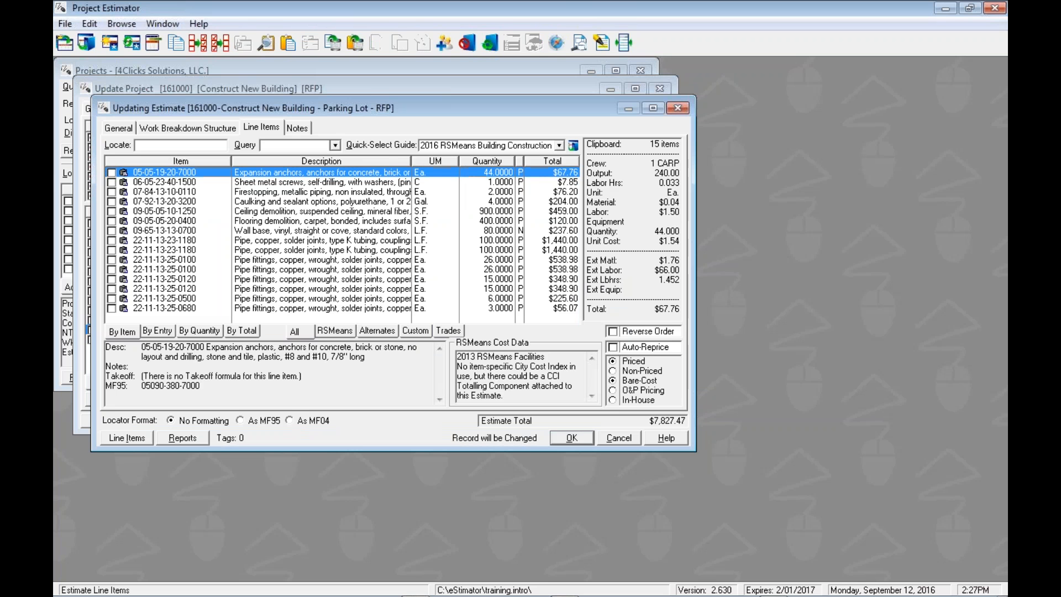
# - Rename the Parking Lot estimate to Parking Lot 1 in its general information and save it
pyautogui.press('Return')
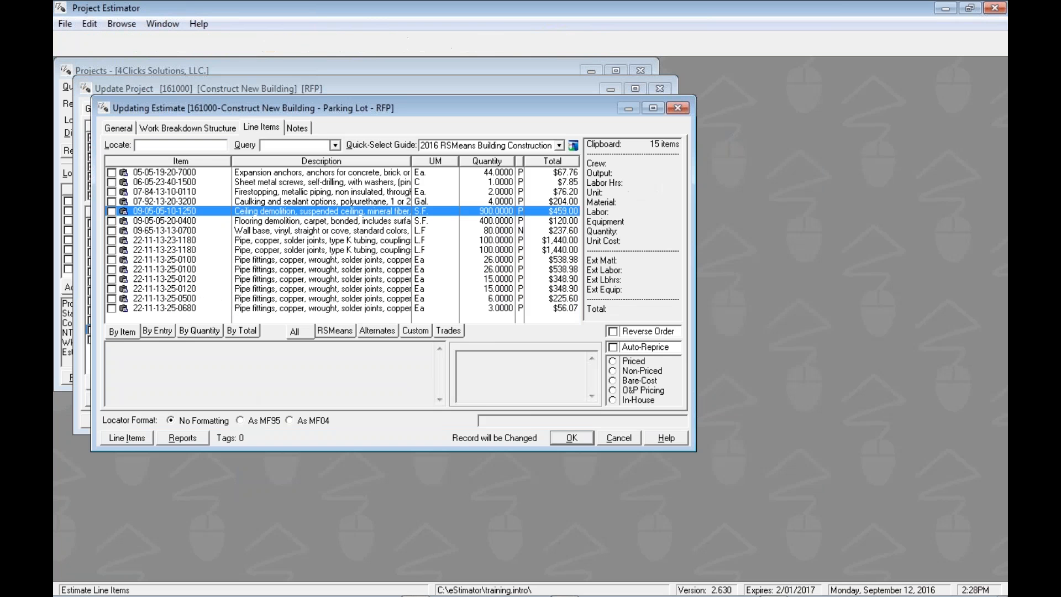
pyautogui.click(118, 128)
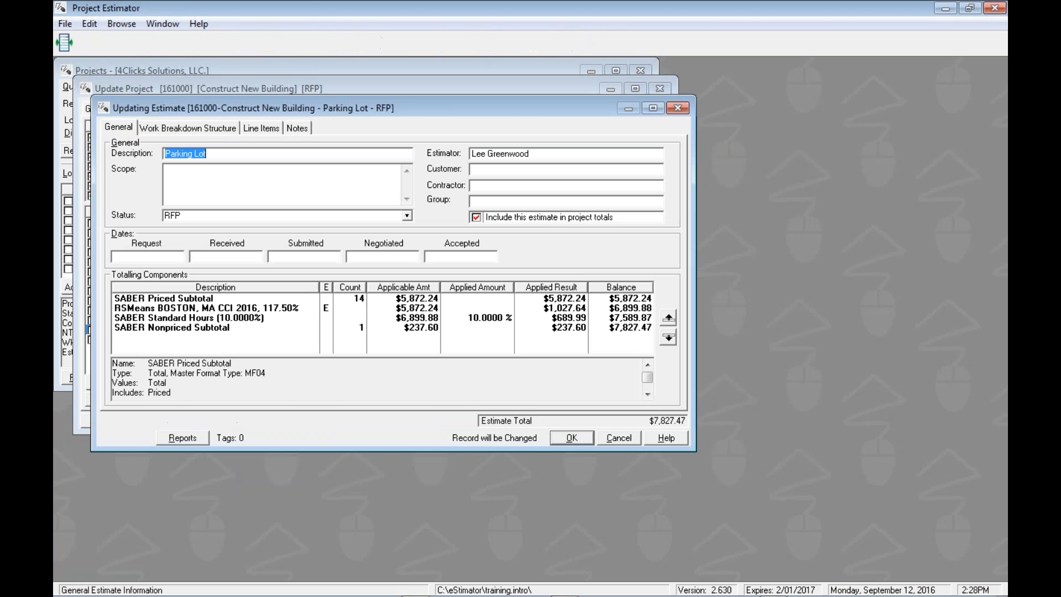
pyautogui.click(207, 154)
pyautogui.write('1')
pyautogui.press('Return')
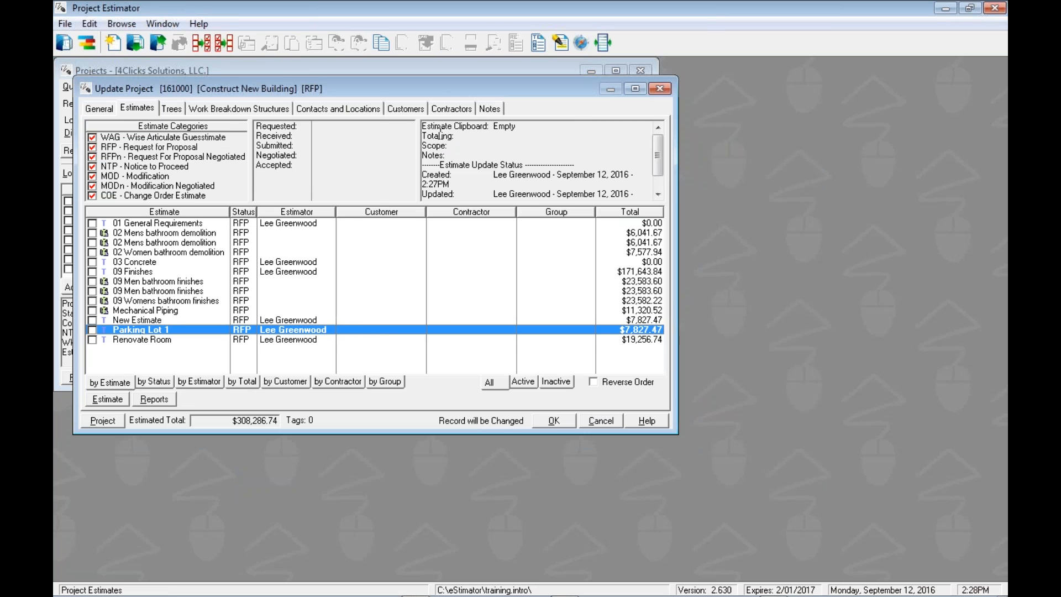
# - Tag and copy the Parking Lot 1 estimate to the estimate clipboard and paste it into the project as Parking Lot 2
pyautogui.press('space')
pyautogui.hotkey('ctrl', 'c')
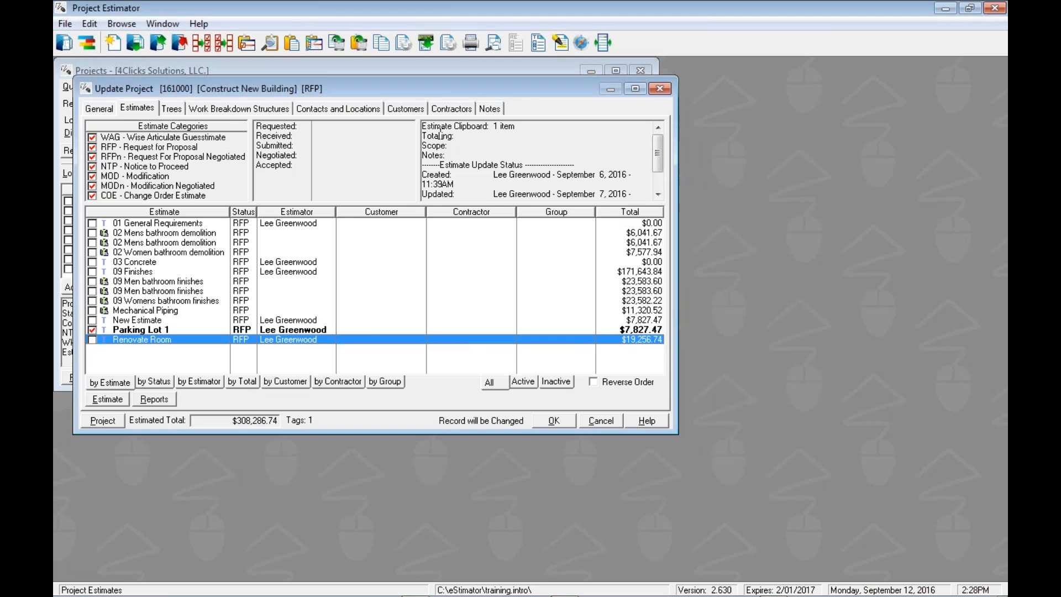
pyautogui.hotkey('ctrl', 'v')
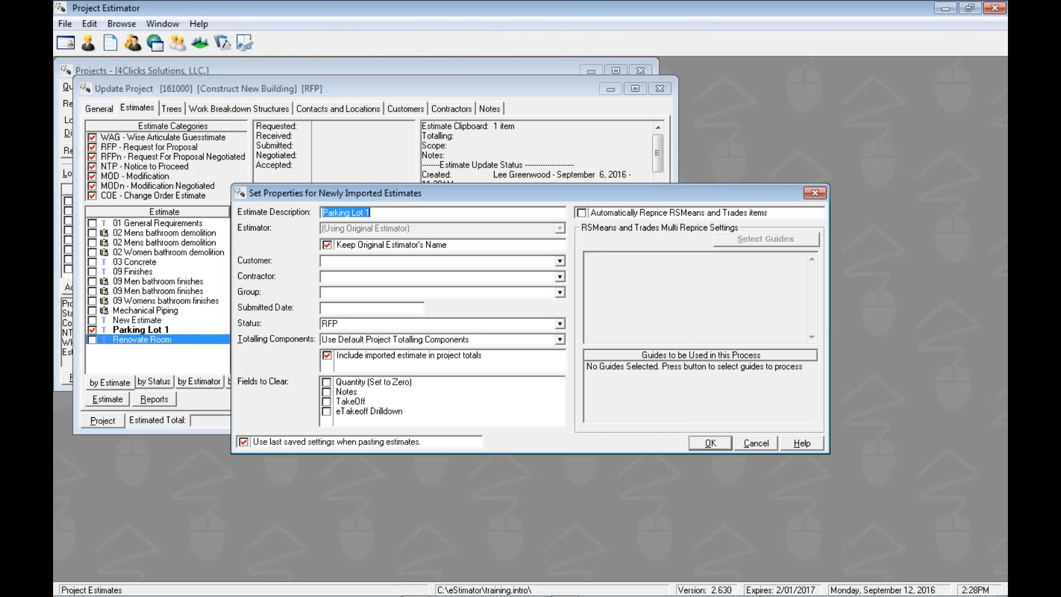
pyautogui.press('End')
pyautogui.write('2')
pyautogui.press('BackSpace')
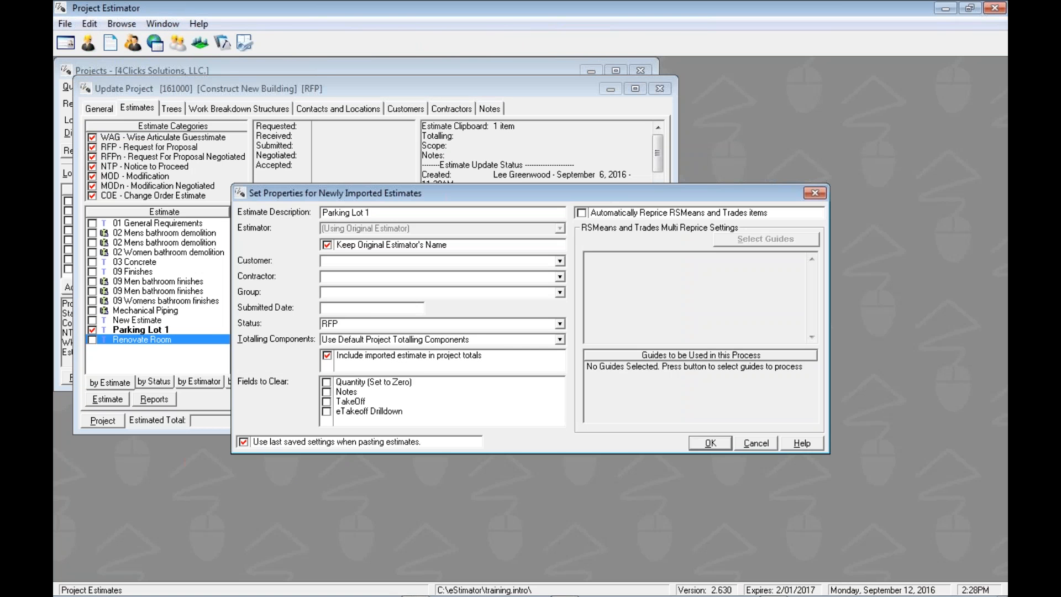
pyautogui.press('Return')
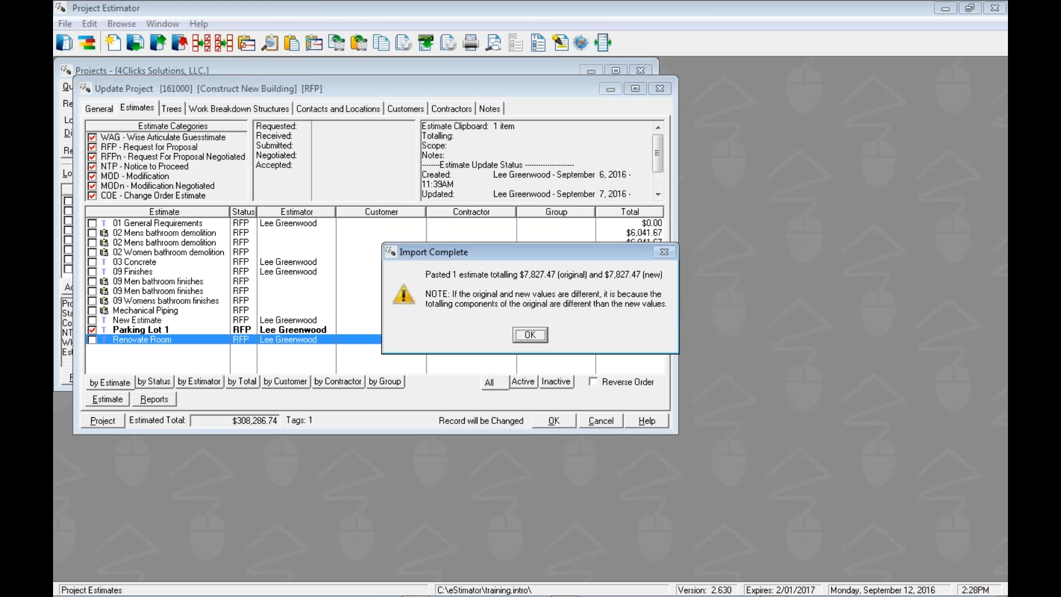
pyautogui.press('Return')
# - Delete the pasted Parking Lot 2 estimate from the project
pyautogui.press('Up')
pyautogui.press('Delete')
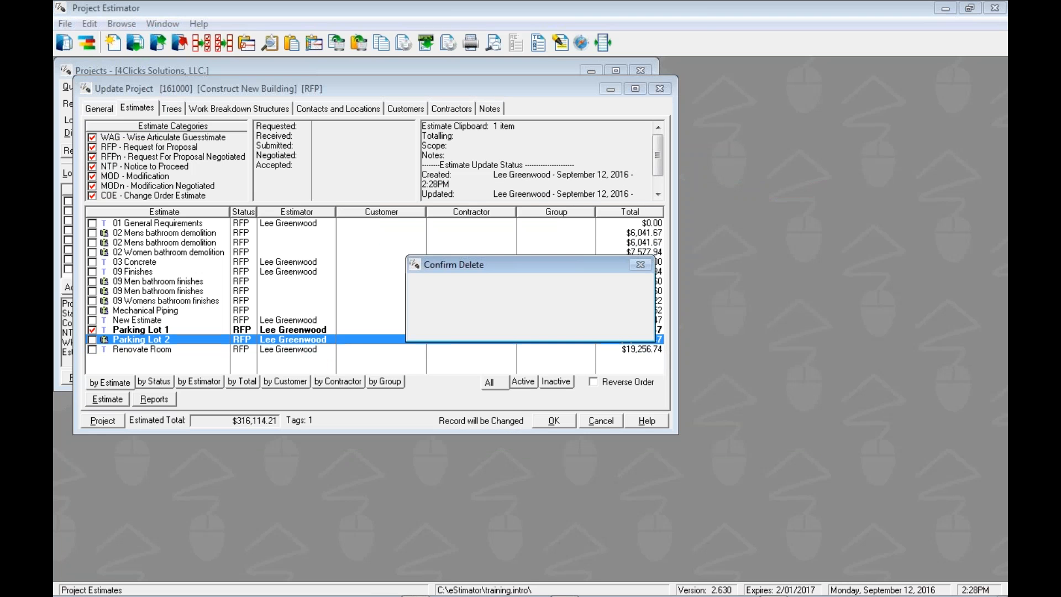
pyautogui.press('Return')
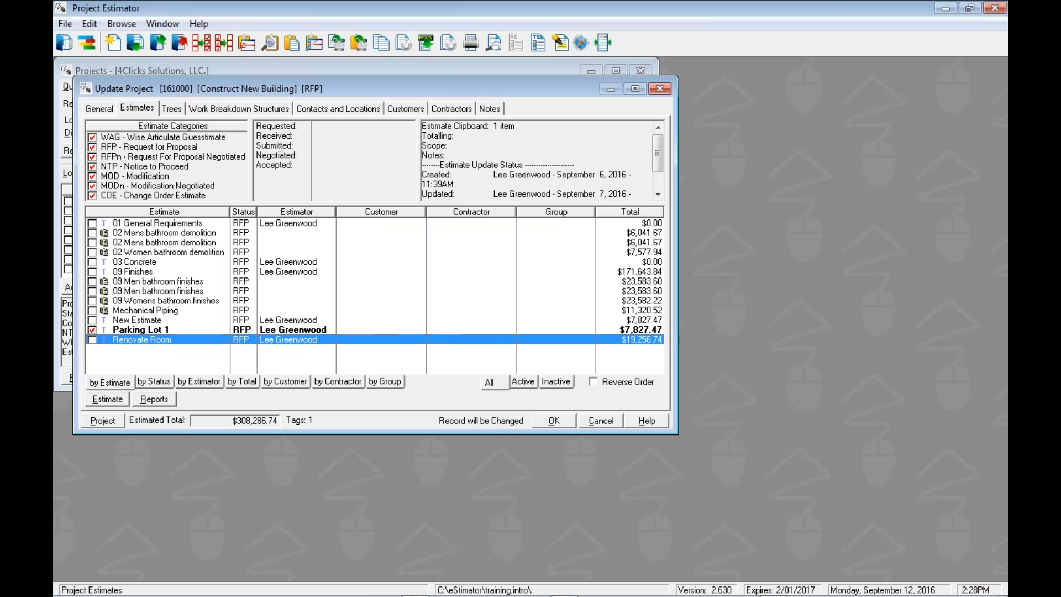
# - Untag Parking Lot 1 and make a copy of the selected estimate described as Parking Lot 12
pyautogui.click(140, 329)
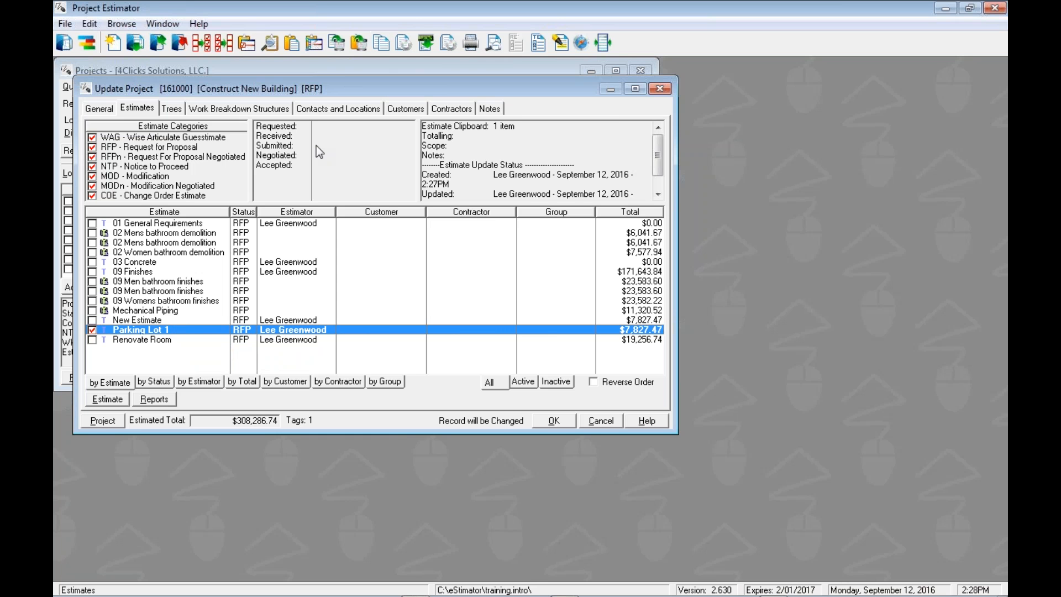
pyautogui.rightClick(165, 330)
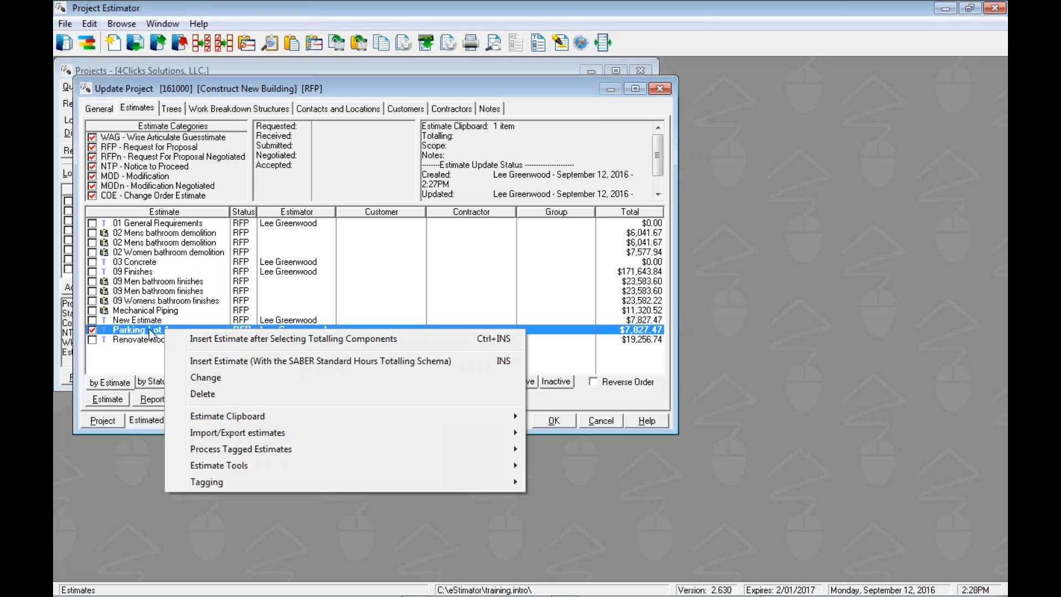
pyautogui.click(150, 331)
pyautogui.rightClick(150, 332)
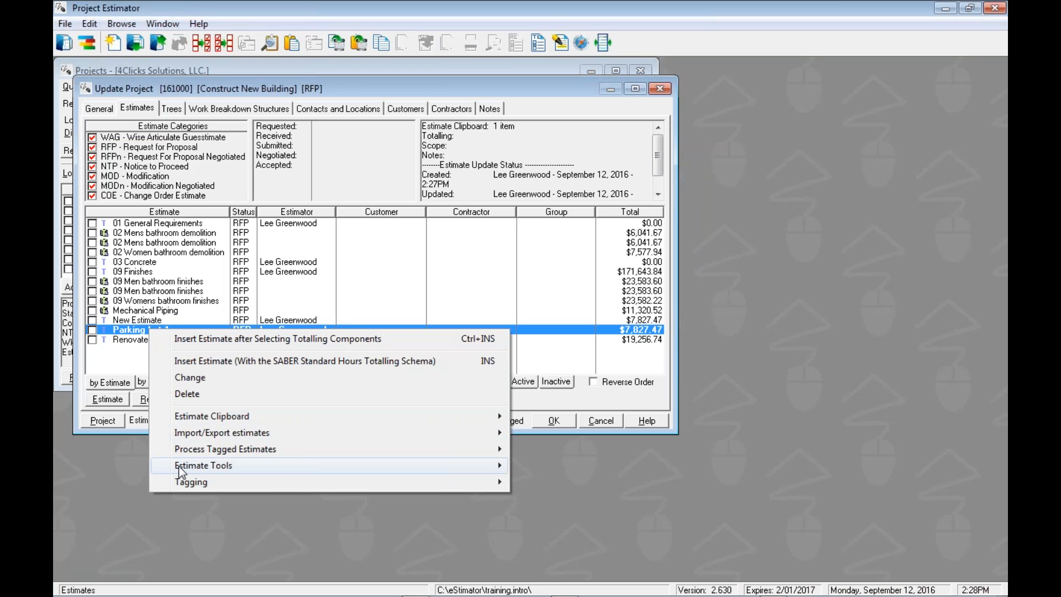
pyautogui.moveTo(180, 472)
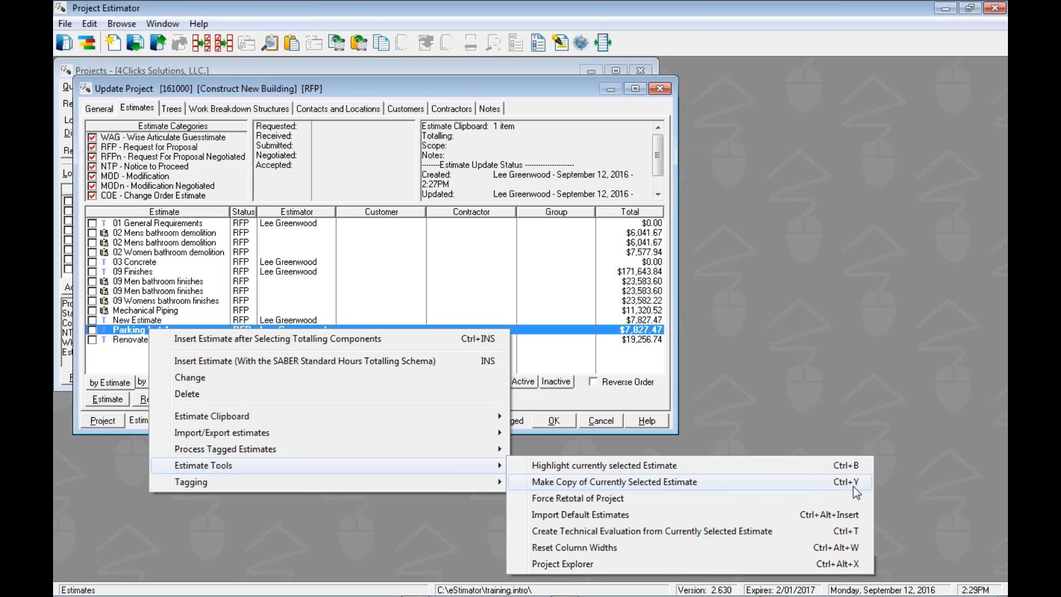
pyautogui.click(694, 483)
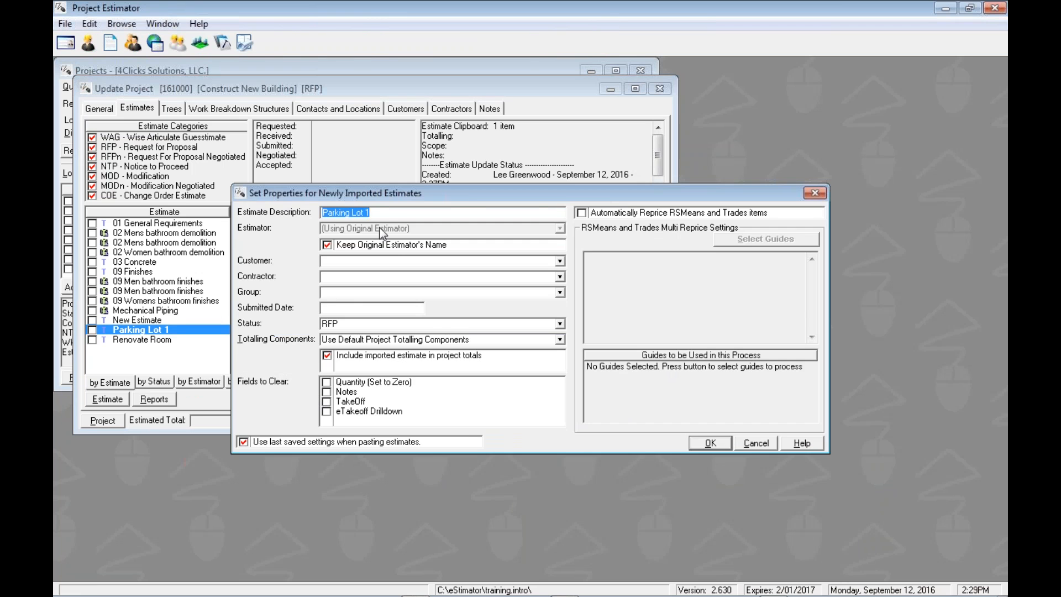
pyautogui.press('Return')
pyautogui.press('Return')
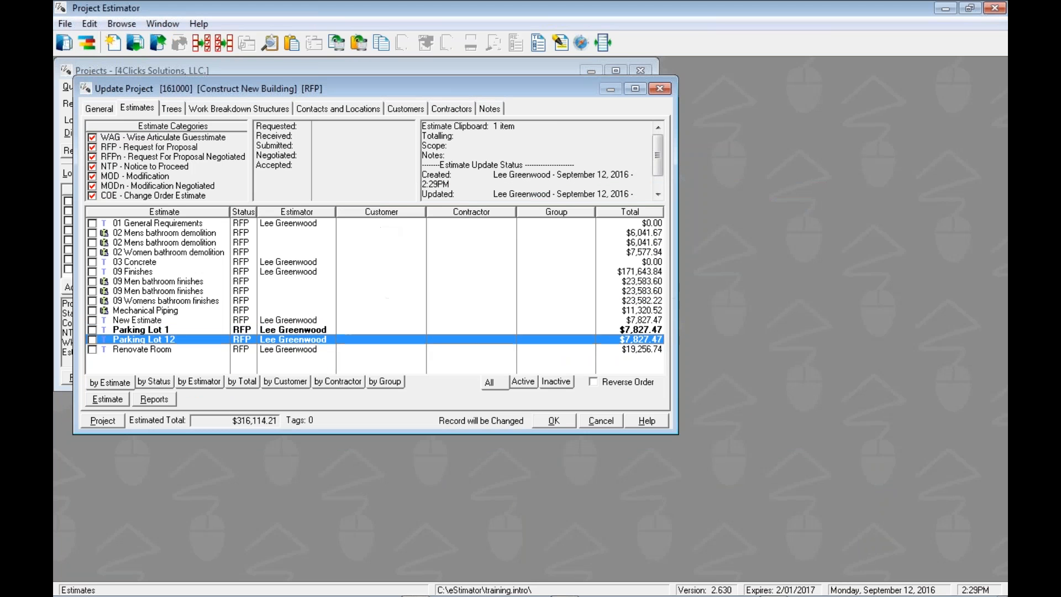
# - Rename the Parking Lot 12 estimate to Parking Lot 2
pyautogui.click(213, 154)
pyautogui.press('BackSpace')
pyautogui.press('Return')
pyautogui.press('Return')
pyautogui.press('Down')
pyautogui.press('Down')
pyautogui.press('Down')
pyautogui.press('Down')
pyautogui.press('Down')
pyautogui.press('Down')
pyautogui.press('Down')
pyautogui.press('Down')
pyautogui.press('Down')
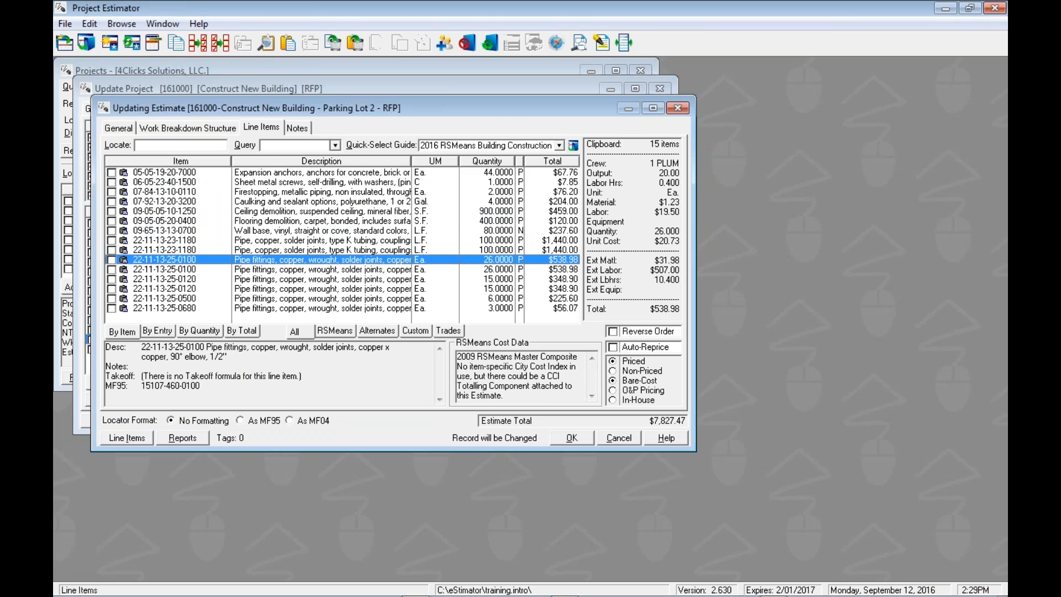
pyautogui.press('Return')
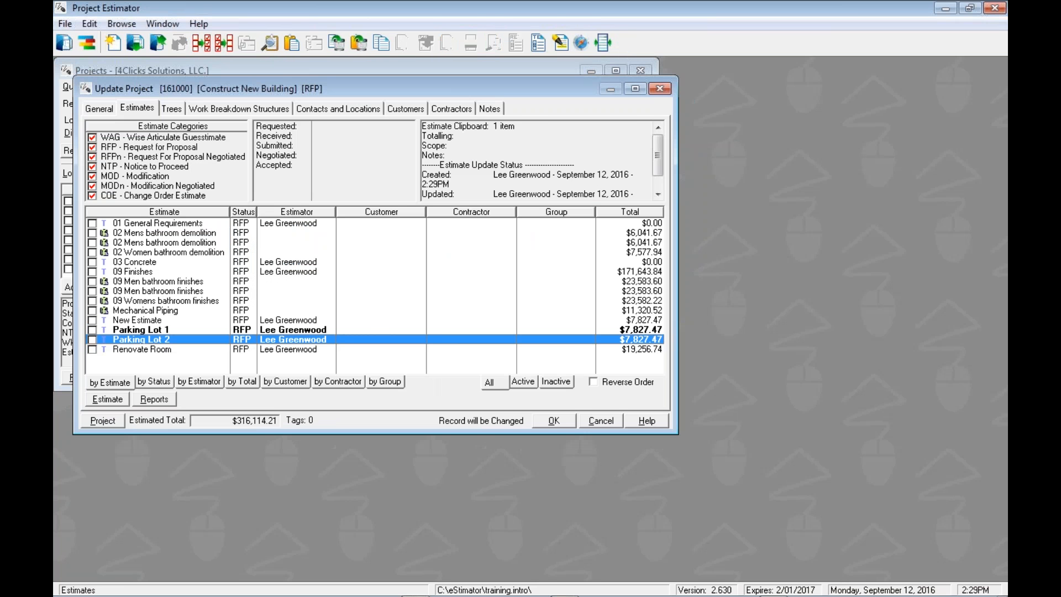
# - Duplicate the Parking Lot 2 estimate within the project as Parking Lot 3
pyautogui.hotkey('ctrl', 'v')
pyautogui.press('BackSpace')
pyautogui.write('3')
pyautogui.press('Return')
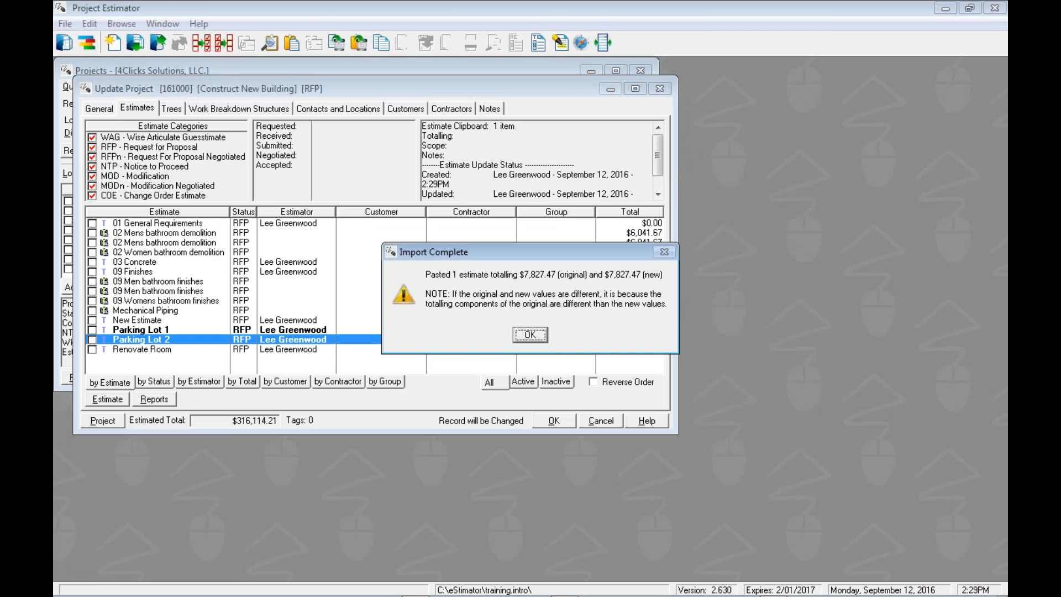
pyautogui.press('Return')
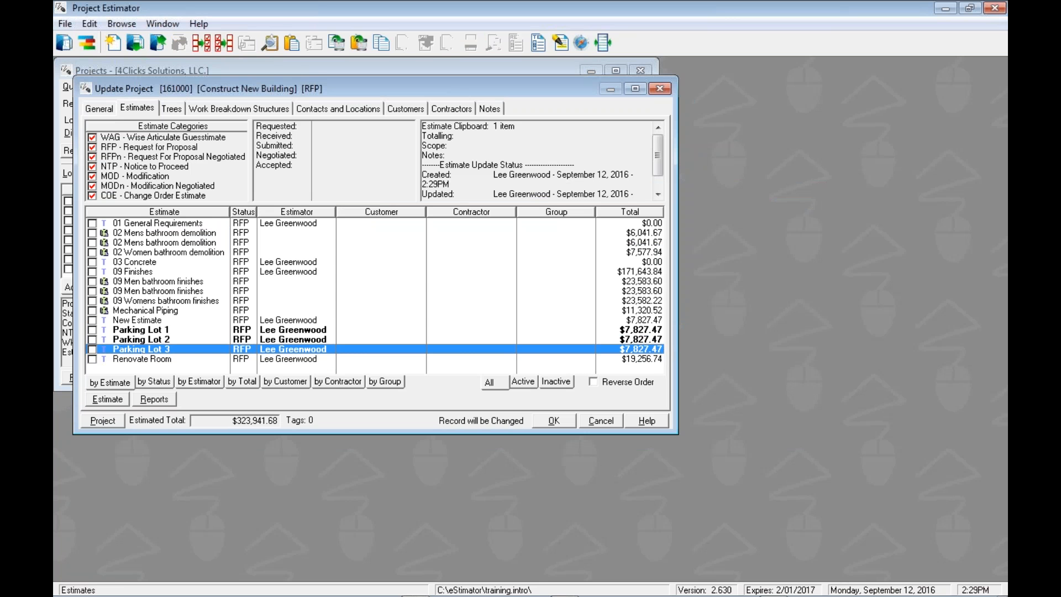
# - Open the New Estimate record from the project's estimate list to work on its line items
pyautogui.press('Up')
pyautogui.press('Up')
pyautogui.press('Up')
pyautogui.press('Return')
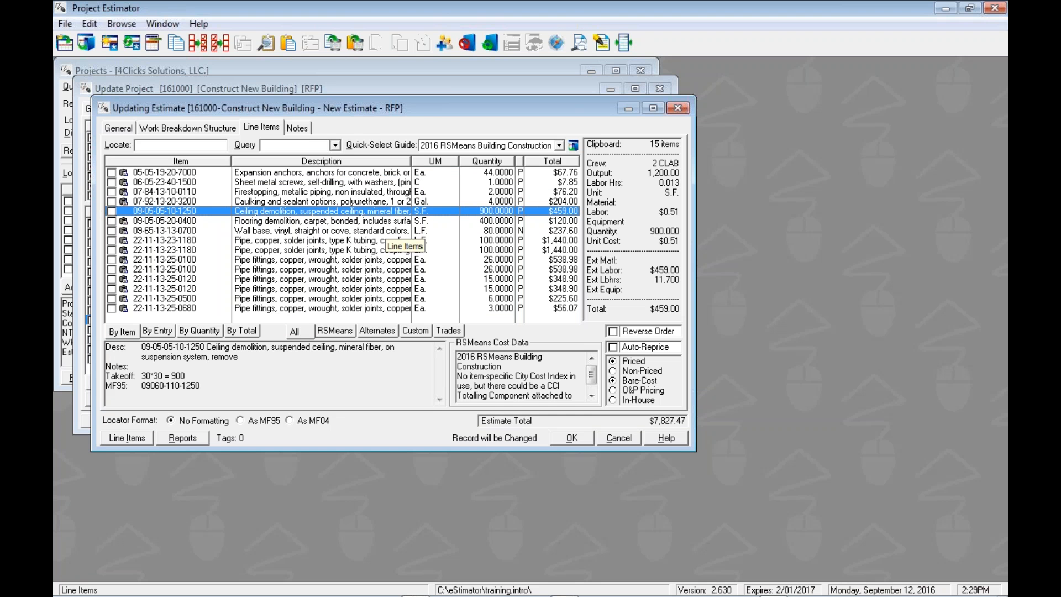
pyautogui.press('Up')
pyautogui.press('Up')
pyautogui.press('Up')
pyautogui.press('Up')
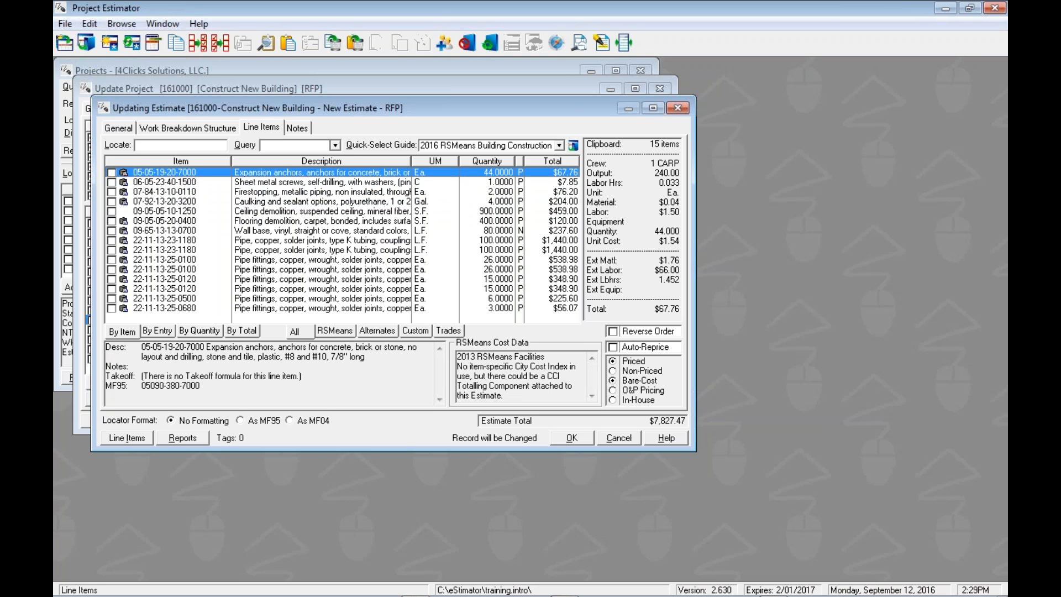
pyautogui.press('Return')
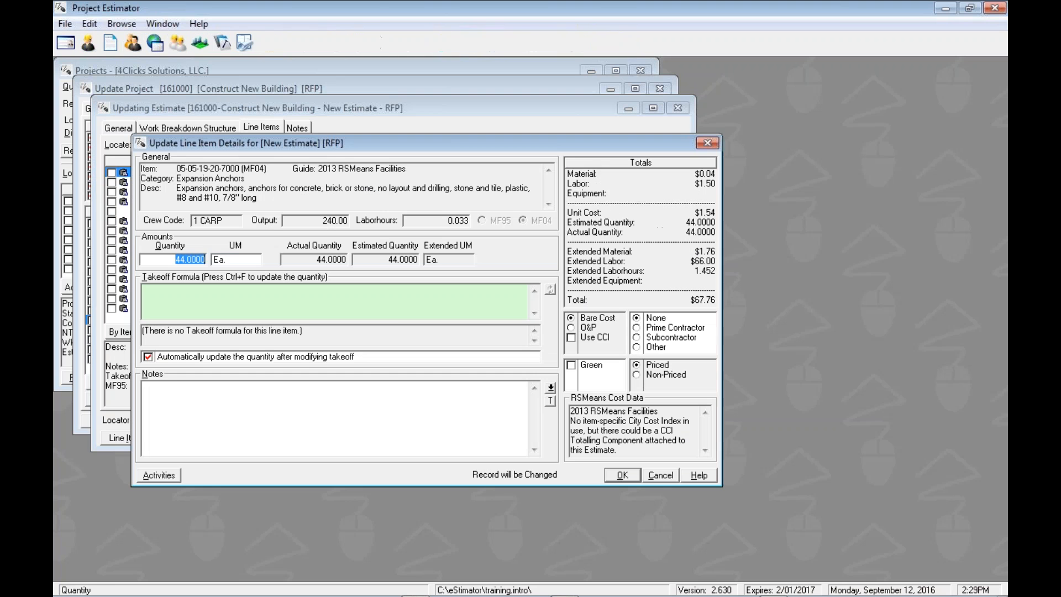
pyautogui.click(388, 404)
pyautogui.write('Room 101')
pyautogui.press('Return')
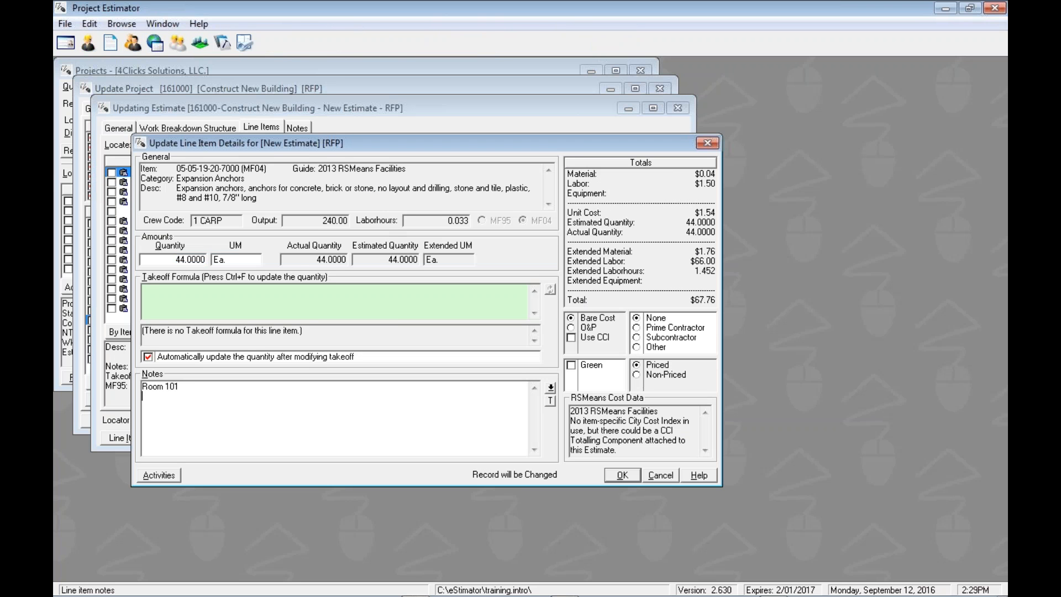
pyautogui.hotkey('alt', 'o')
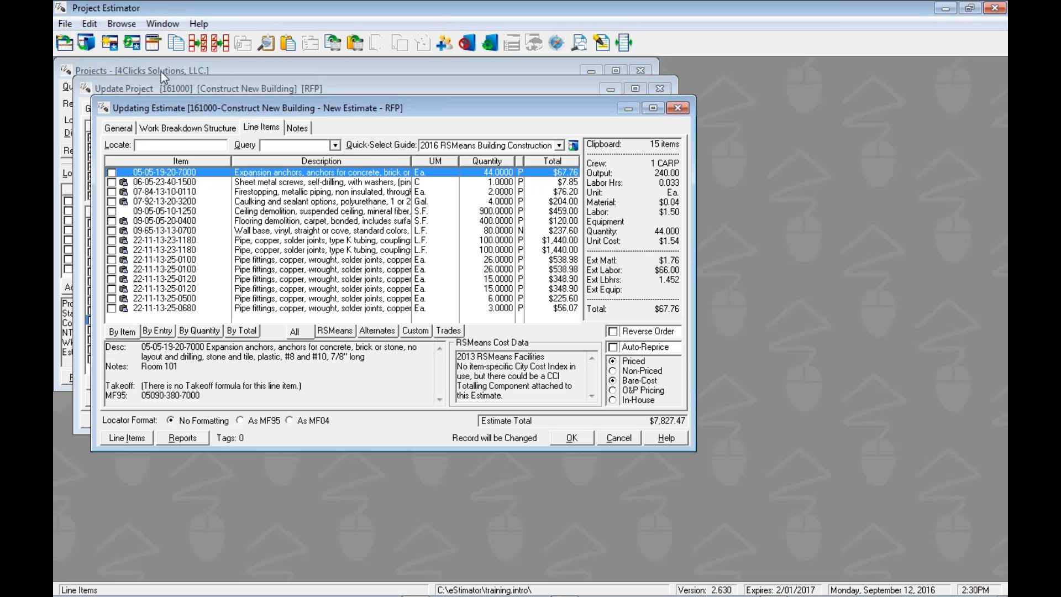
# - Clone the expansion anchors line item, giving the copy a quantity of 22 and the note "Room 102"
pyautogui.click(176, 44)
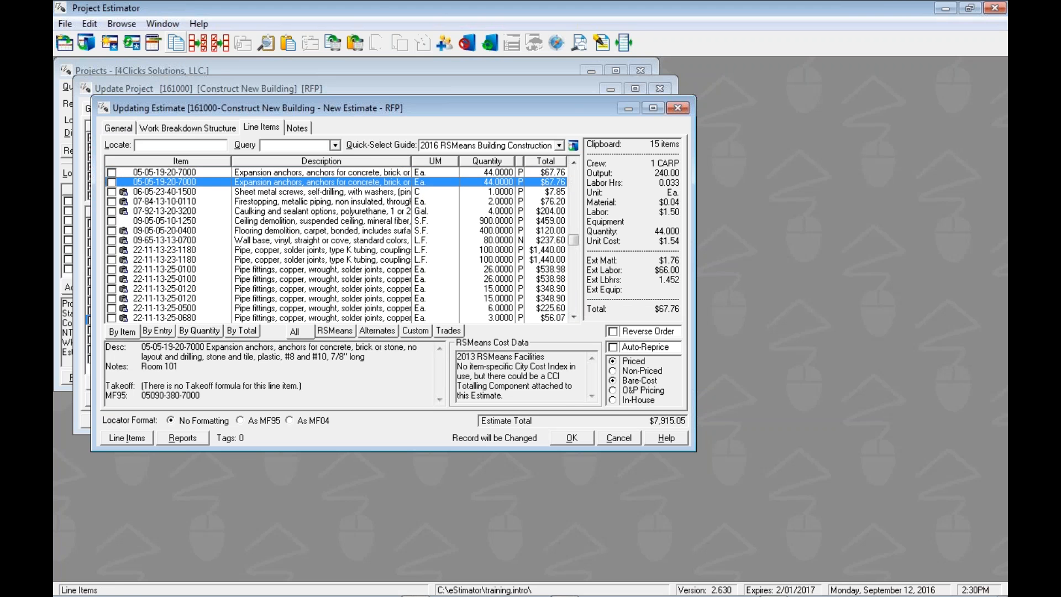
pyautogui.write('22')
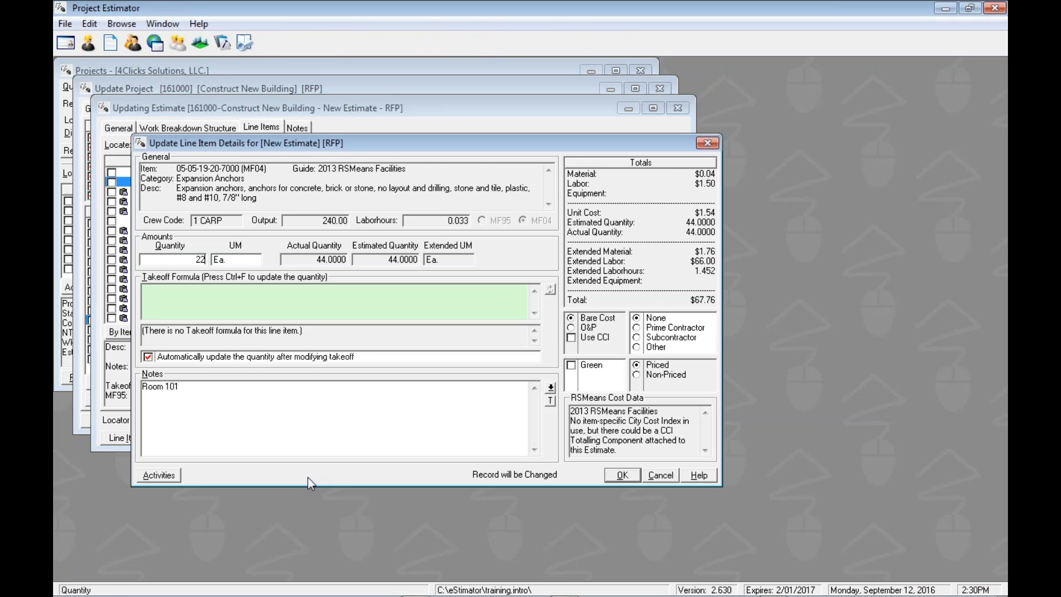
pyautogui.click(275, 400)
pyautogui.press('BackSpace')
pyautogui.press('BackSpace')
pyautogui.write('2')
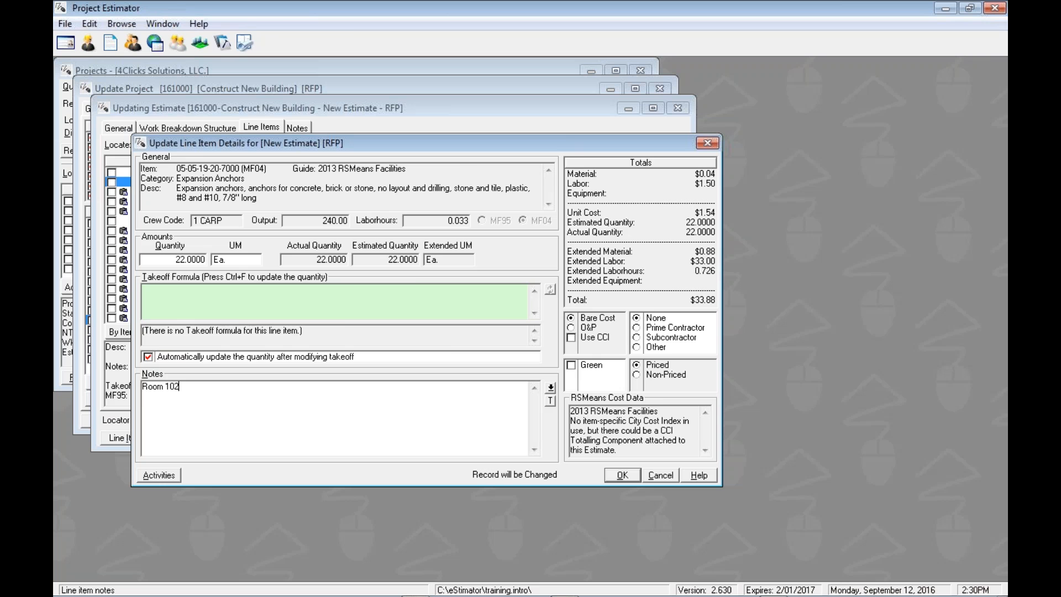
pyautogui.hotkey('alt', 'o')
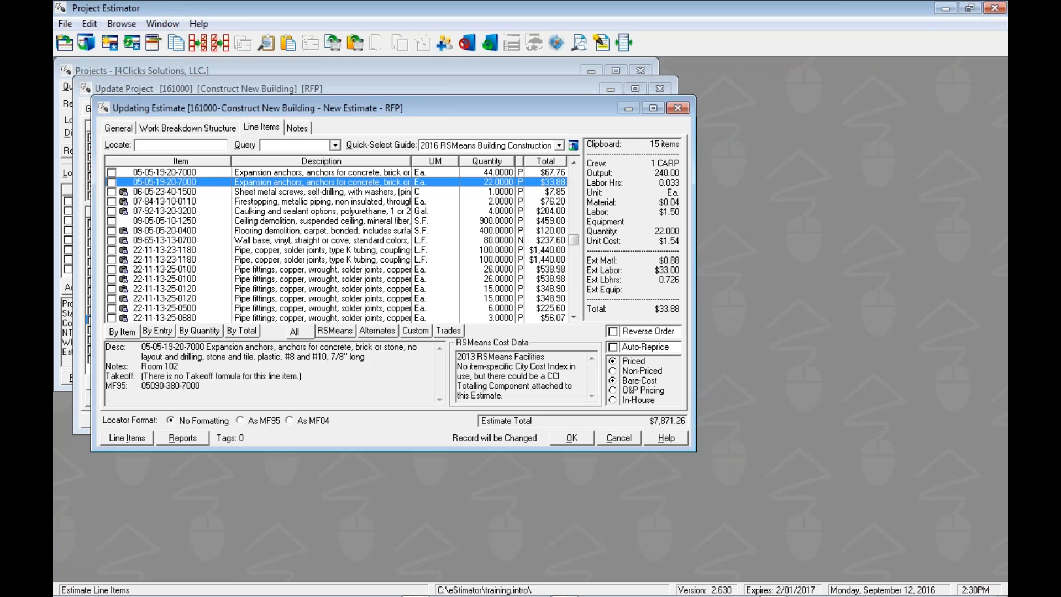
# - Close New Estimate and return to the project's estimate list
pyautogui.press('Escape')
pyautogui.press('Tab')
pyautogui.press('Return')
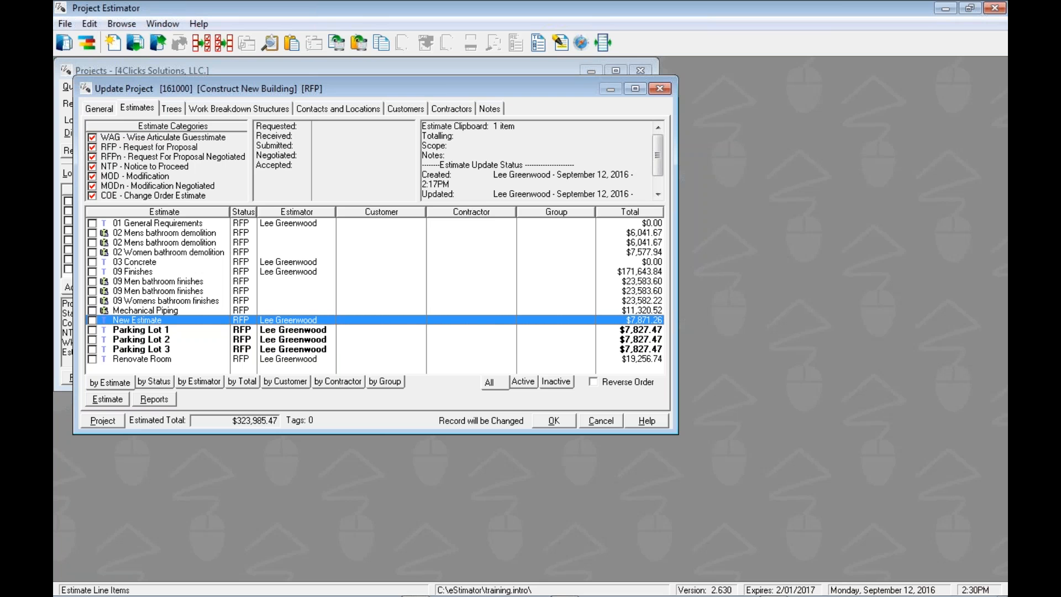
# - Select the Parking Lot 3 estimate and switch to the Copy and Paste presentation slide
pyautogui.click(141, 329)
pyautogui.click(142, 349)
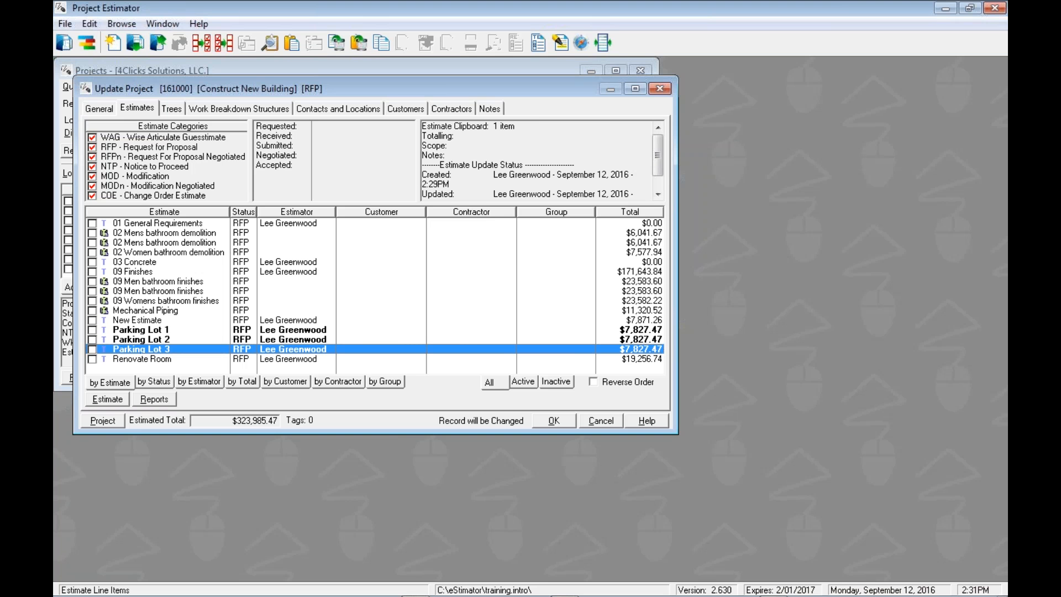
pyautogui.hotkey('alt', 'Tab')
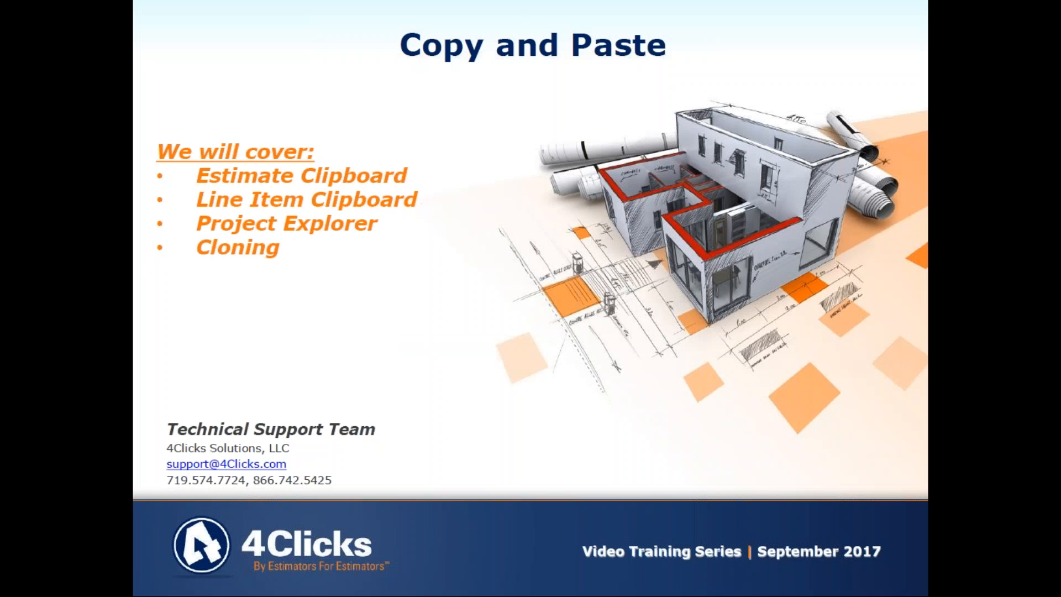